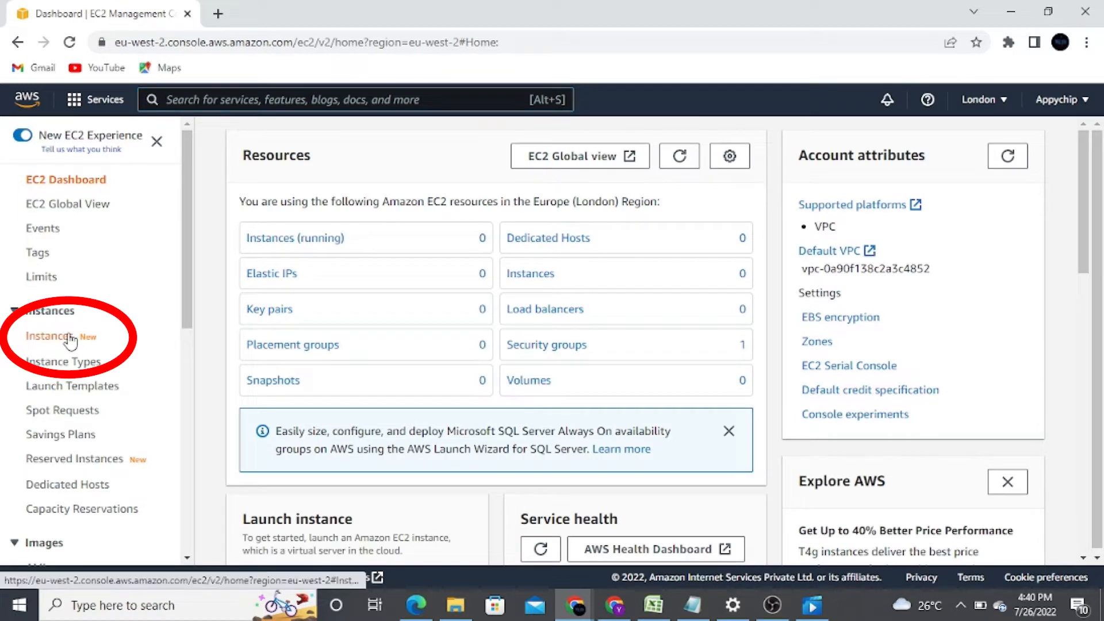
Step: Start a new EC2 instance in London from the 64-bit (x86) Amazon Linux 2 AMI, Kernel 5.10, and proceed to the instance details
{"action": "left_click", "coordinate": [69, 339]}
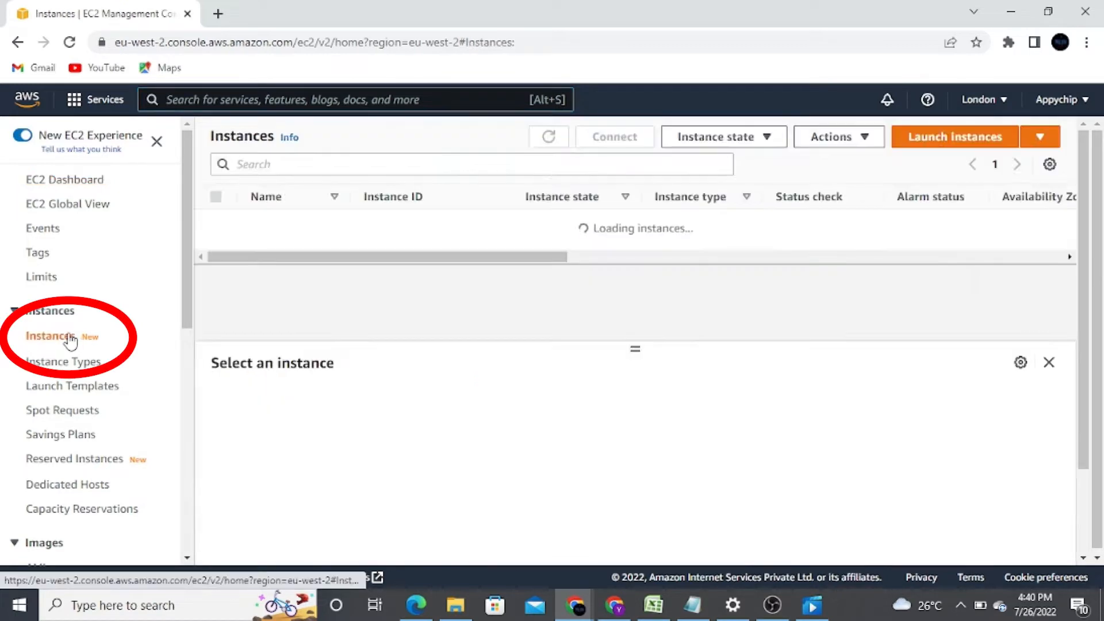
{"action": "left_click", "coordinate": [685, 278]}
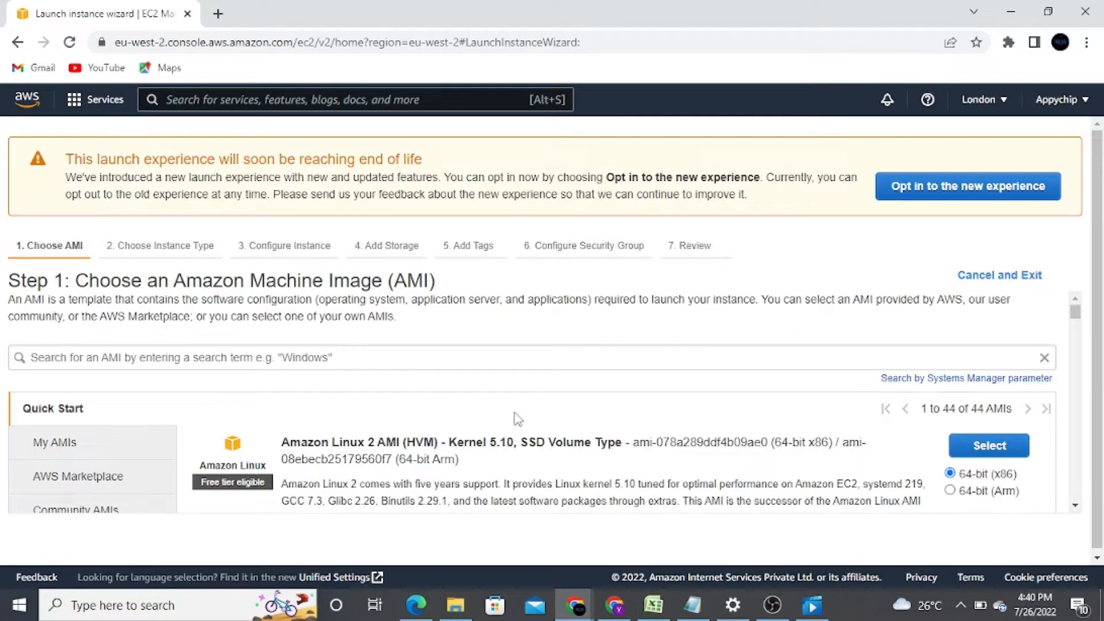
{"action": "left_click", "coordinate": [985, 440]}
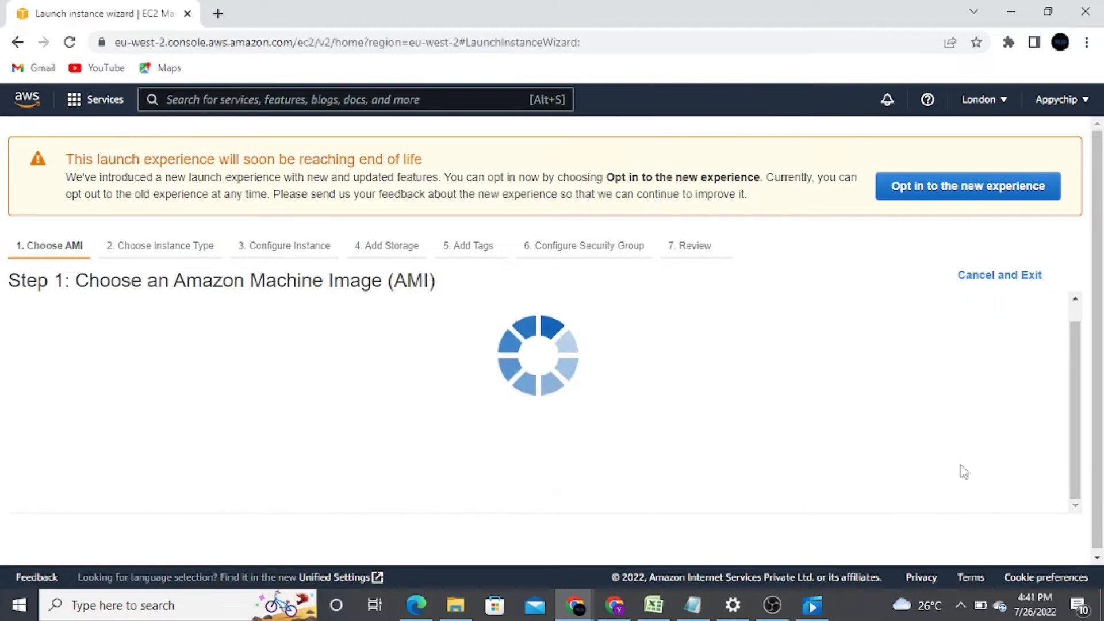
{"action": "left_click", "coordinate": [938, 536]}
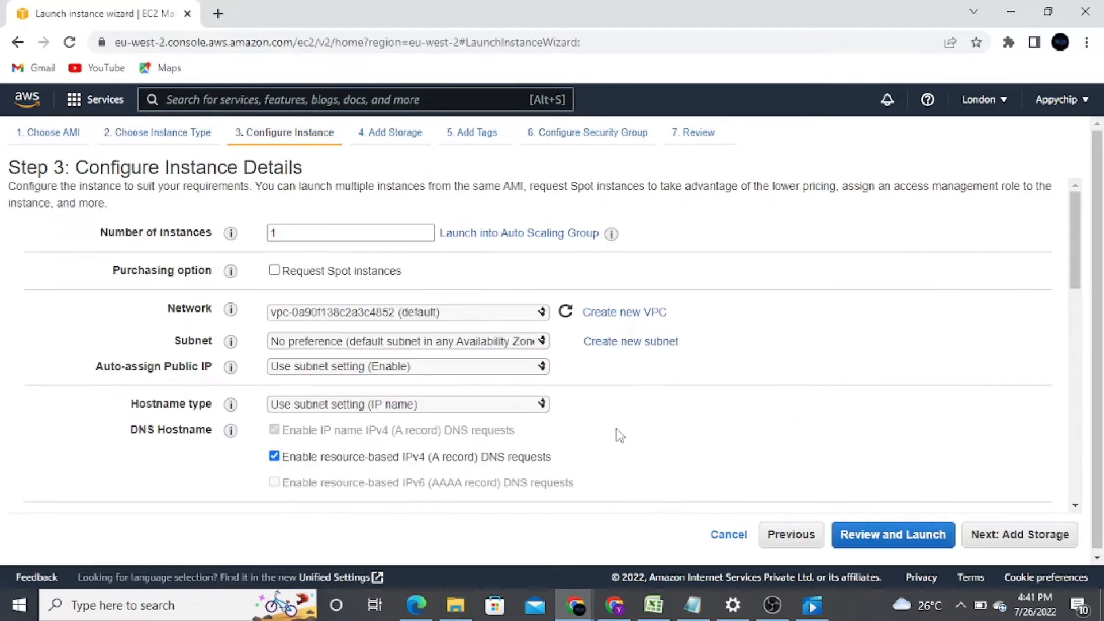
Step: Copy the httpd installation bash script from Notepad into the instance's user data as text
{"action": "scroll", "coordinate": [619, 435], "scroll_direction": "down", "scroll_amount": 10}
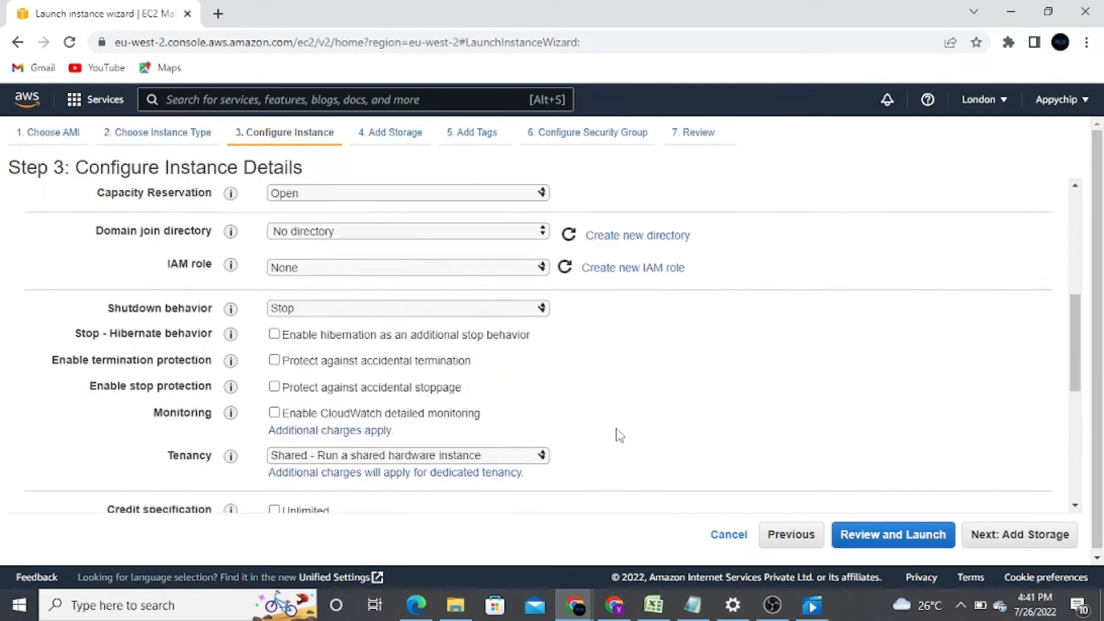
{"action": "scroll", "coordinate": [620, 435], "scroll_direction": "down", "scroll_amount": 3}
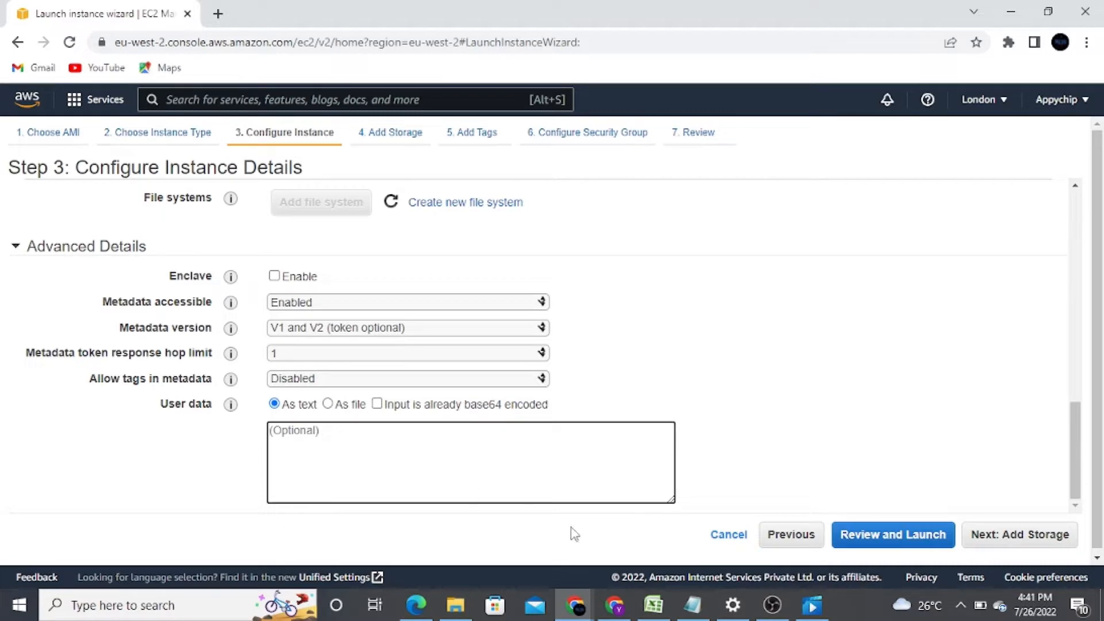
{"action": "left_click", "coordinate": [693, 605]}
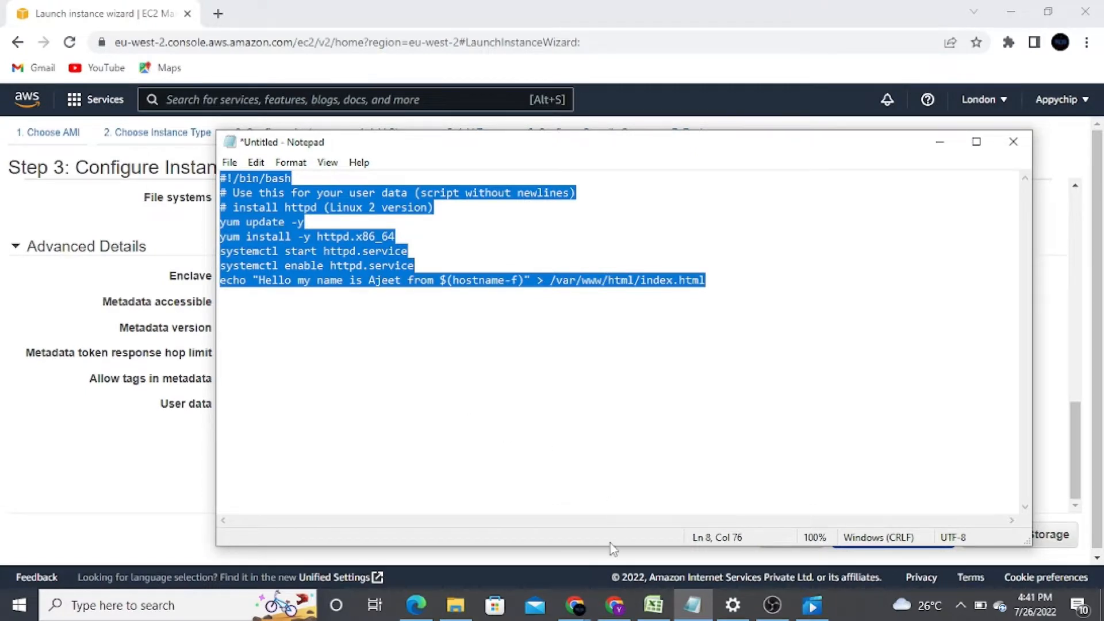
{"action": "left_click", "coordinate": [541, 552]}
{"action": "left_click", "coordinate": [441, 470]}
{"action": "type", "text": "#!/bin/bash # Use this for your user data (script without newlines) # install httpd (Linux 2 version) yum update -y yum install -y httpd.x86_64 systemctl start httpd.service systemctl enable httpd.service echo \"Hello my name is Ajeet from $(hostname-f)\" > /var/www/html/index.html"}
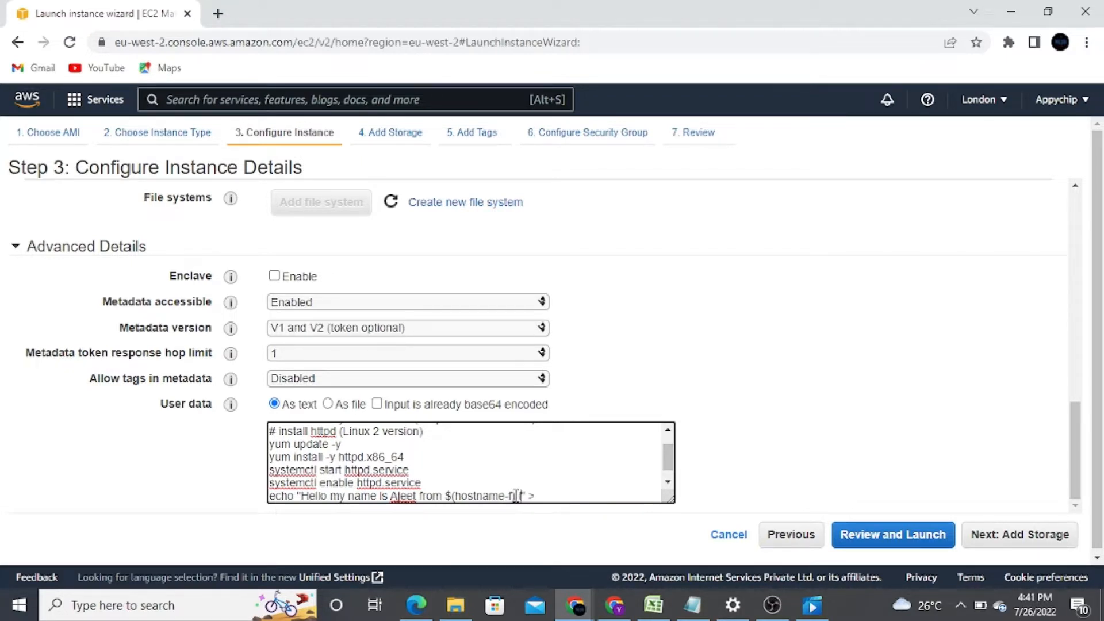
Step: Look up London's region code and add "in eu-west-2" to the end of the echo message in the user data script
{"action": "left_click", "coordinate": [983, 99]}
{"action": "scroll", "coordinate": [930, 426], "scroll_direction": "down", "scroll_amount": 6}
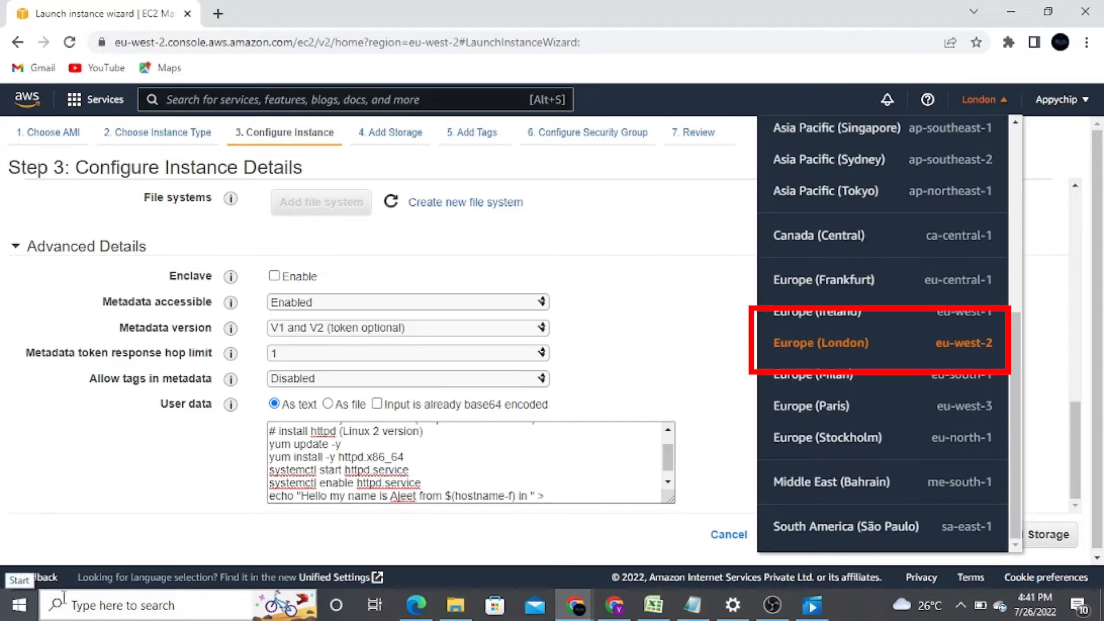
{"action": "left_click", "coordinate": [533, 499]}
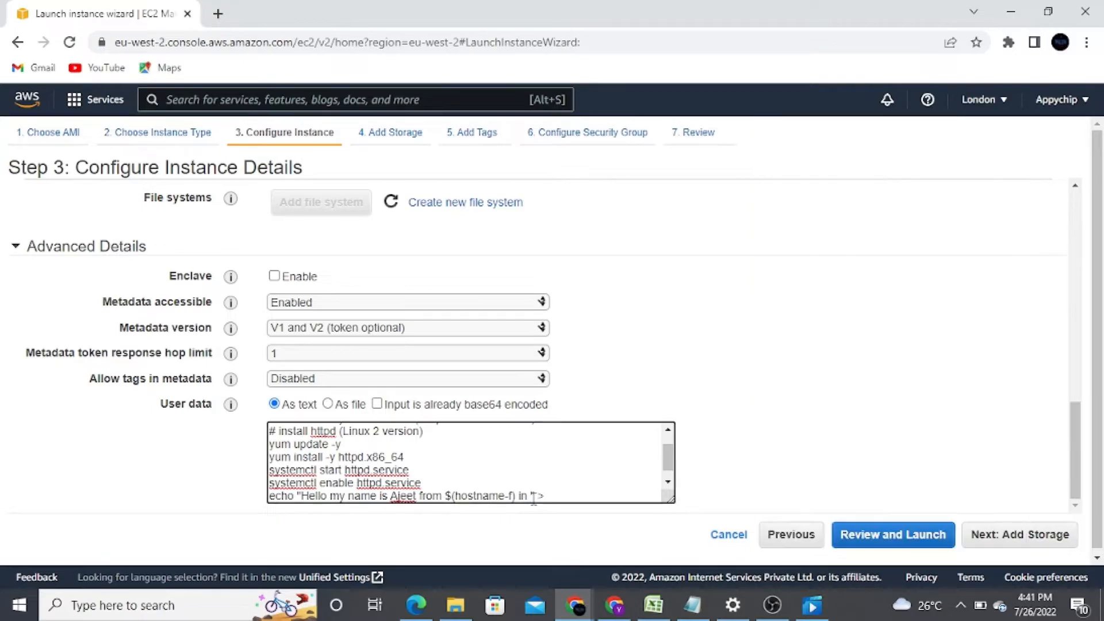
{"action": "type", "text": "eu"}
{"action": "type", "text": "-west-2"}
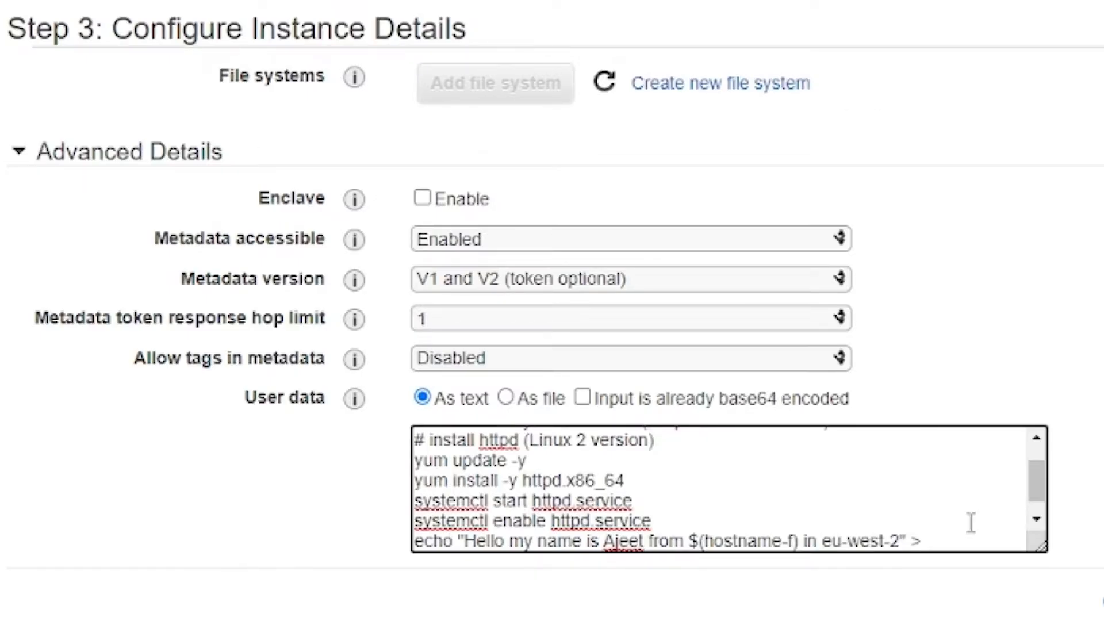
{"action": "scroll", "coordinate": [971, 522], "scroll_direction": "down", "scroll_amount": 1}
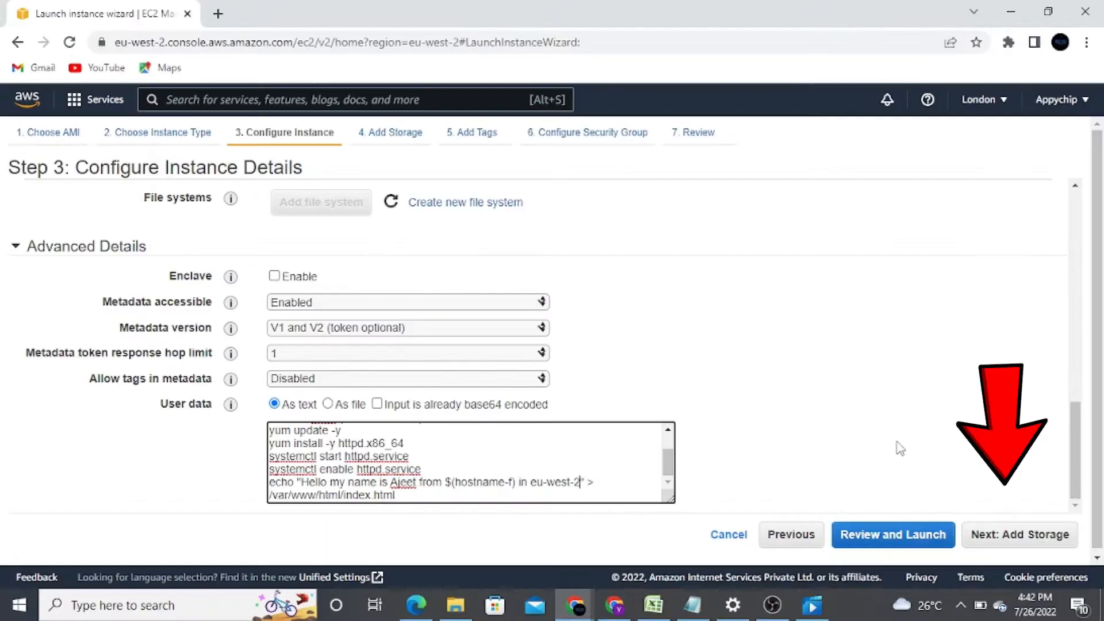
Step: Keep the default storage, add no tags, and proceed to the security group configuration
{"action": "left_click", "coordinate": [1000, 530]}
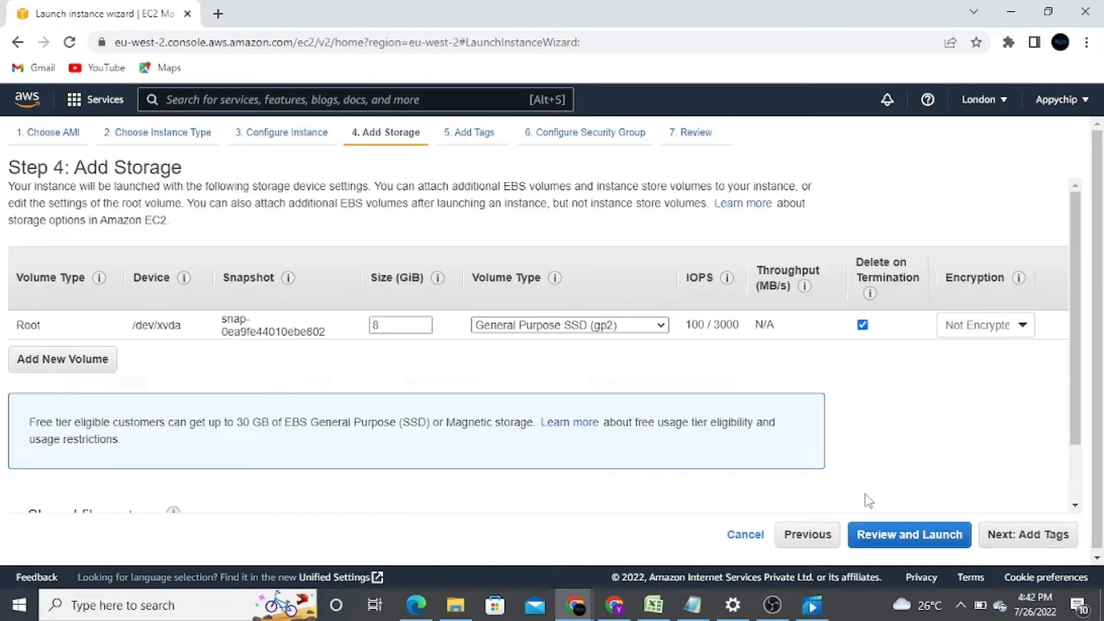
{"action": "left_click", "coordinate": [1027, 536]}
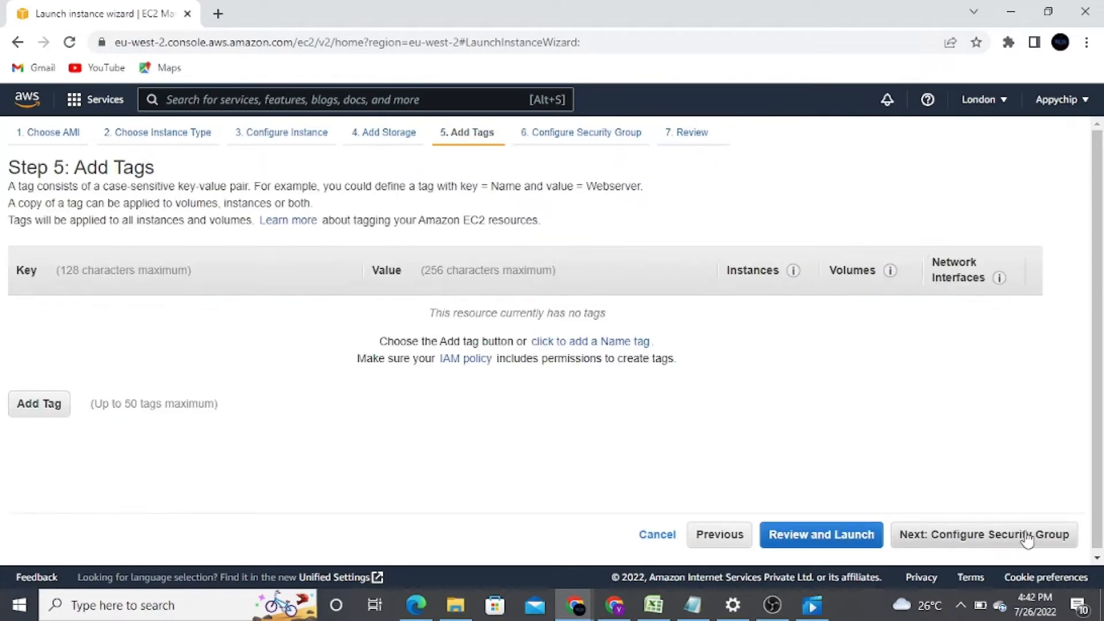
{"action": "left_click", "coordinate": [1027, 536]}
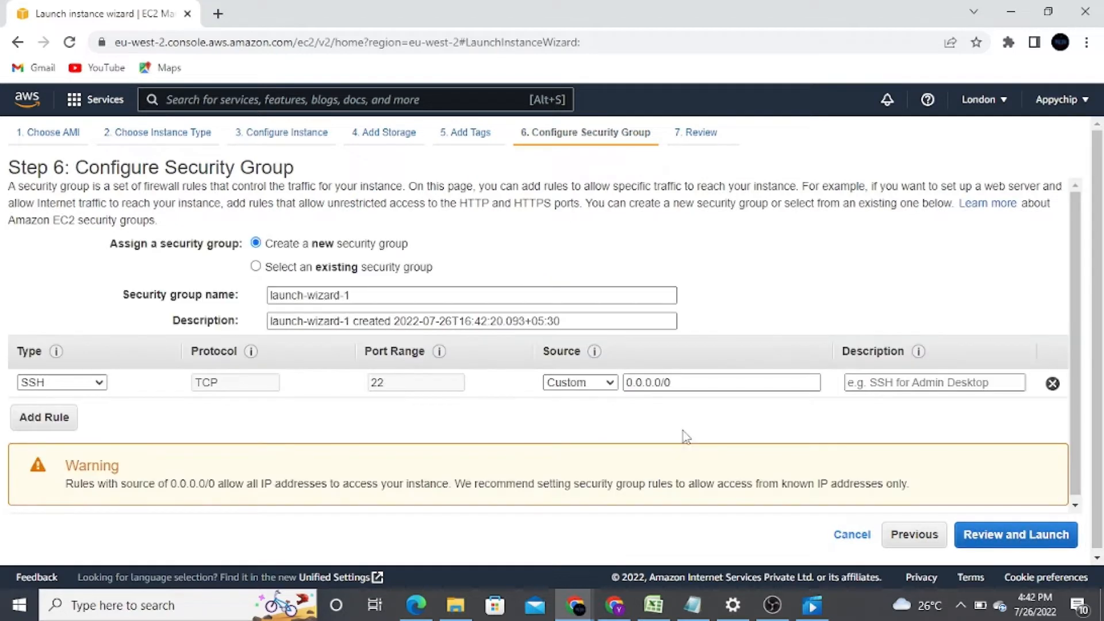
Step: Change the new security group's SSH rule type to HTTP
{"action": "left_click", "coordinate": [331, 298]}
{"action": "left_click_drag", "start_coordinate": [360, 296], "coordinate": [269, 301]}
{"action": "left_click", "coordinate": [62, 382]}
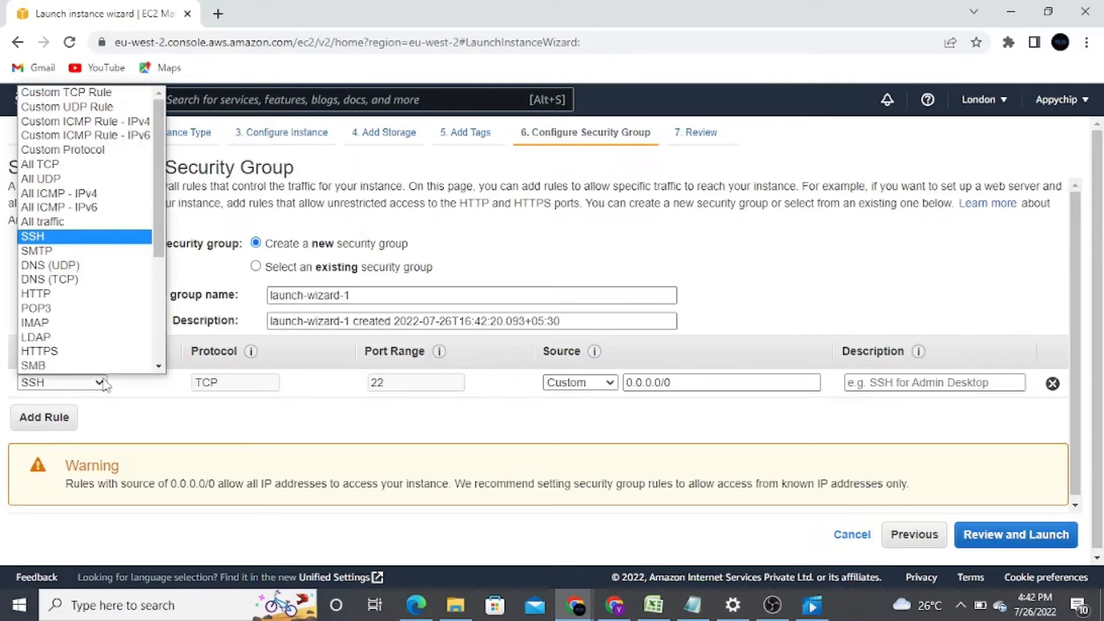
{"action": "left_click", "coordinate": [56, 294]}
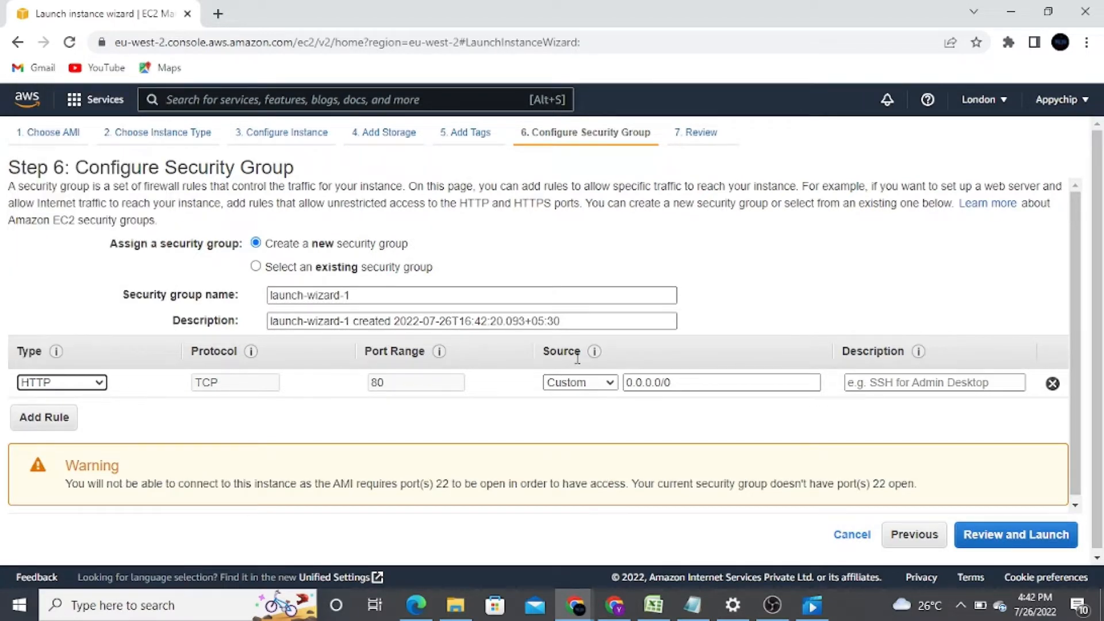
Step: Name the new security group gac-demo
{"action": "left_click", "coordinate": [544, 302]}
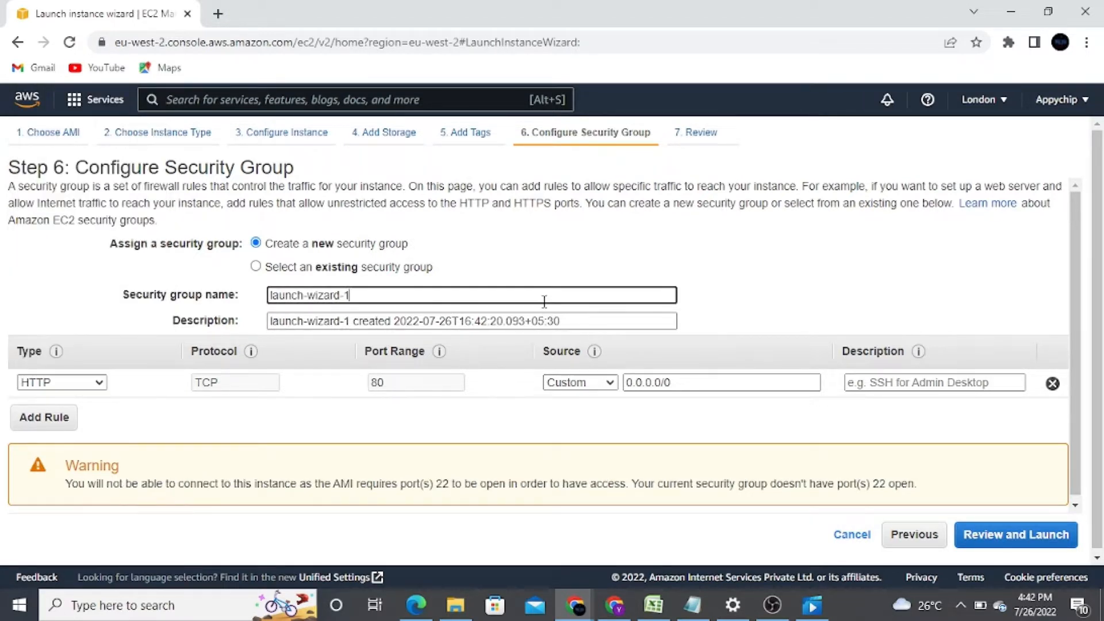
{"action": "key", "text": "BackSpace"}
{"action": "key", "text": "BackSpace"}
{"action": "key", "text": "BackSpace"}
{"action": "key", "text": "BackSpace"}
{"action": "key", "text": "BackSpace"}
{"action": "key", "text": "BackSpace"}
{"action": "key", "text": "BackSpace"}
{"action": "key", "text": "BackSpace"}
{"action": "key", "text": "BackSpace"}
{"action": "key", "text": "BackSpace"}
{"action": "key", "text": "BackSpace"}
{"action": "key", "text": "BackSpace"}
{"action": "key", "text": "BackSpace"}
{"action": "key", "text": "BackSpace"}
{"action": "type", "text": "gac-demo"}
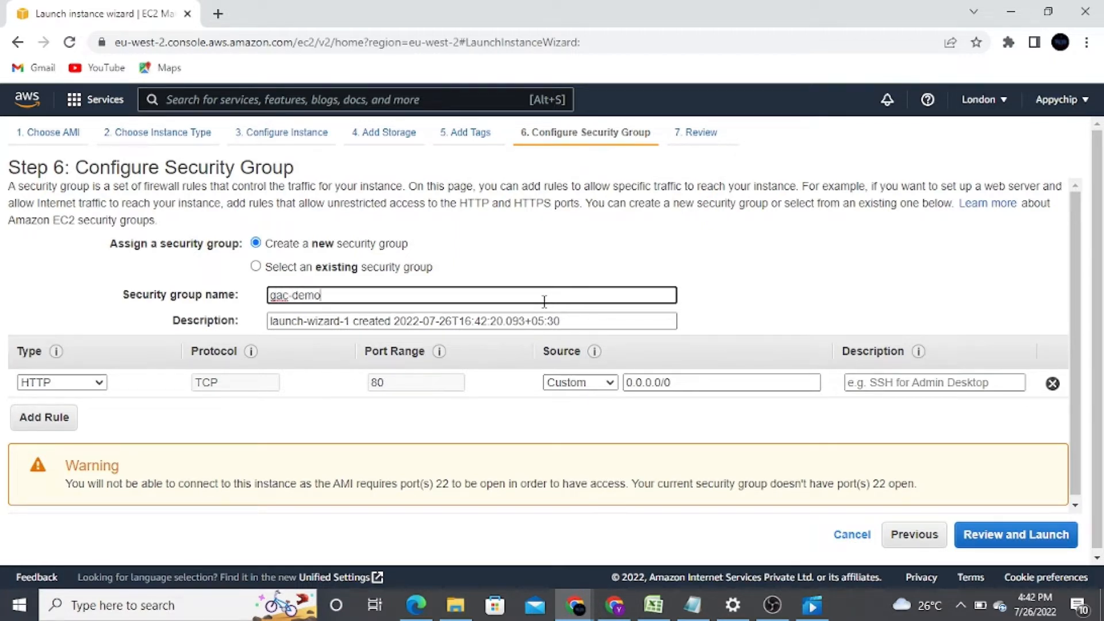
Step: Launch the instance without a key pair, acknowledging the connection limitation, and view it in the instances list
{"action": "left_click", "coordinate": [994, 541]}
{"action": "left_click", "coordinate": [1035, 535]}
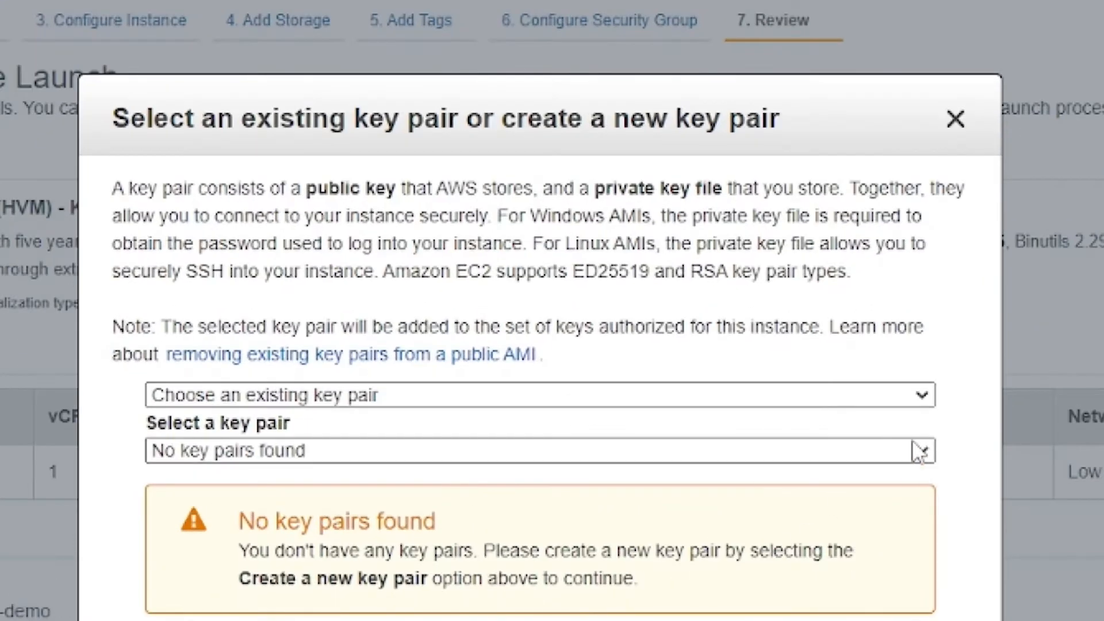
{"action": "left_click", "coordinate": [777, 397]}
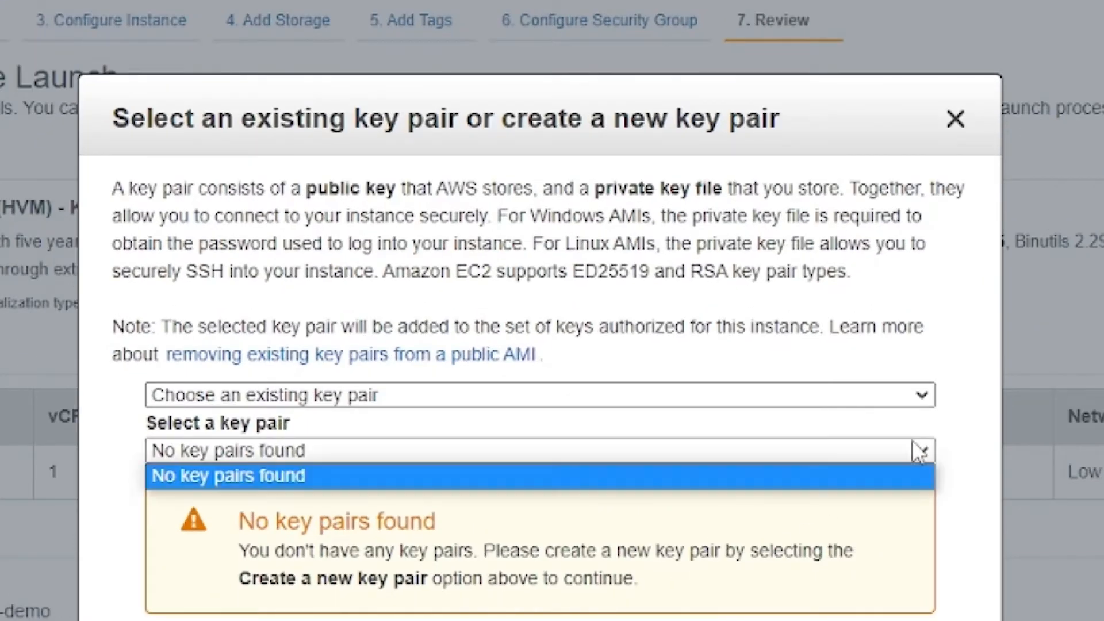
{"action": "left_click", "coordinate": [919, 452]}
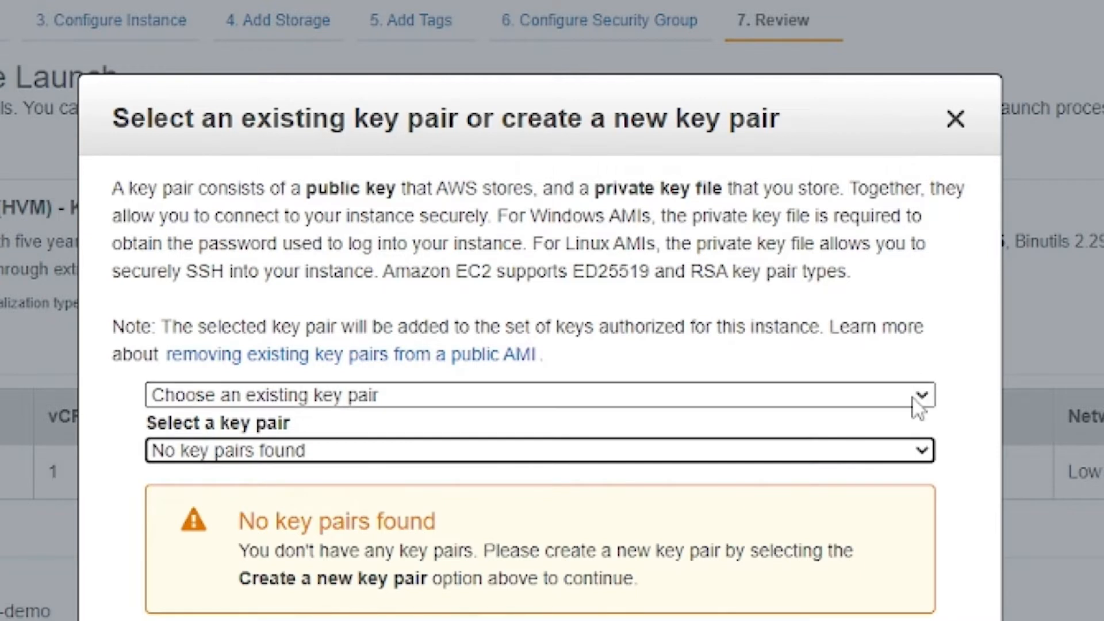
{"action": "left_click", "coordinate": [918, 395]}
{"action": "left_click", "coordinate": [791, 475]}
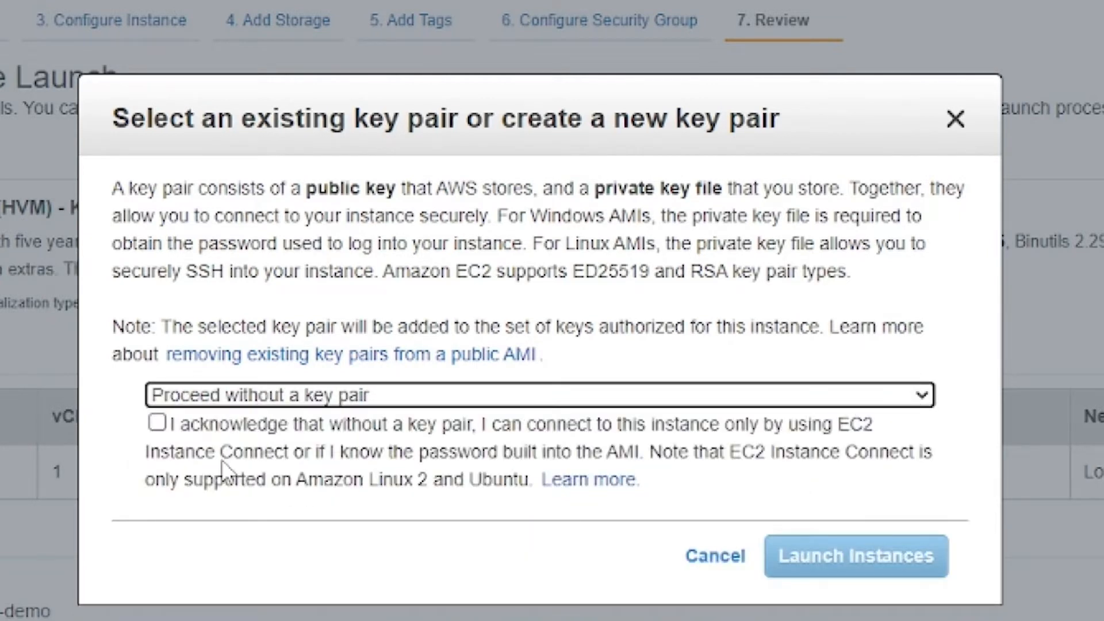
{"action": "left_click", "coordinate": [154, 424]}
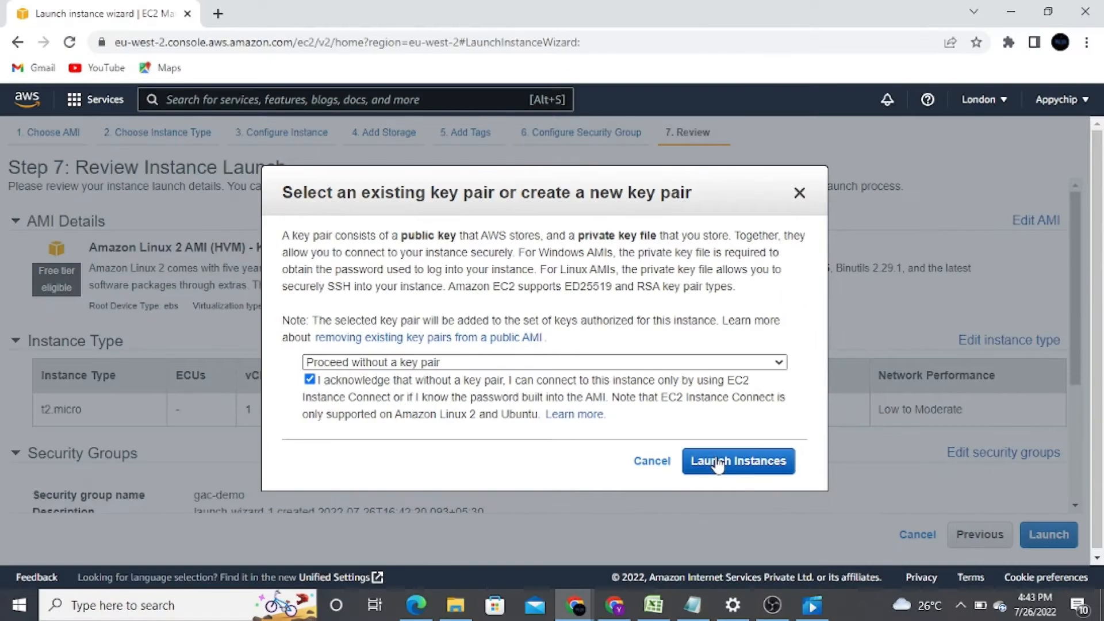
{"action": "left_click", "coordinate": [760, 500]}
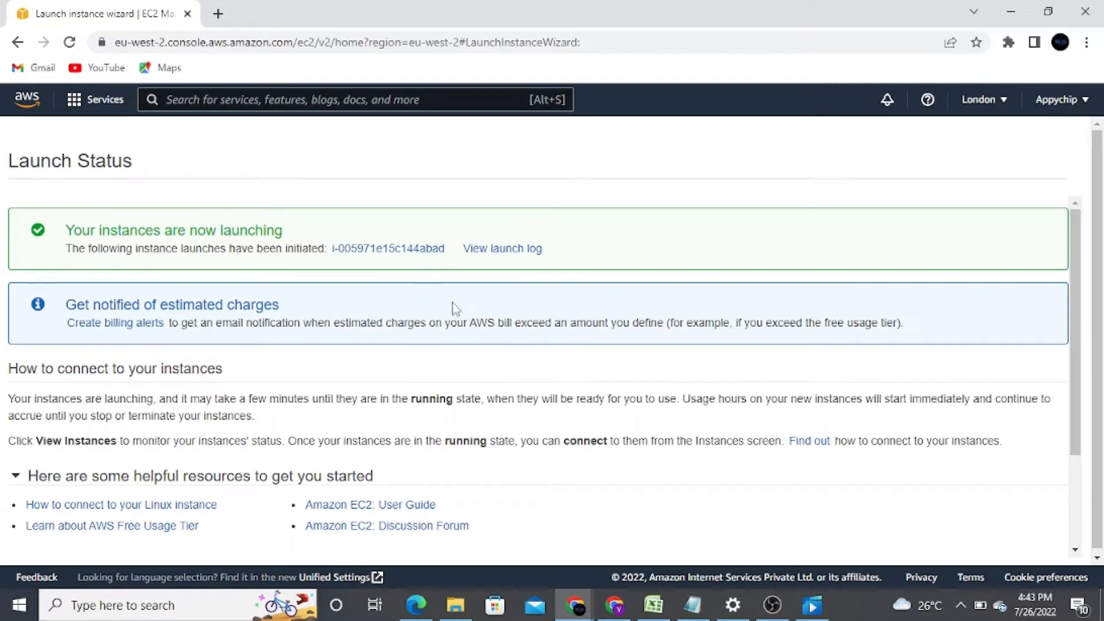
{"action": "left_click", "coordinate": [345, 248]}
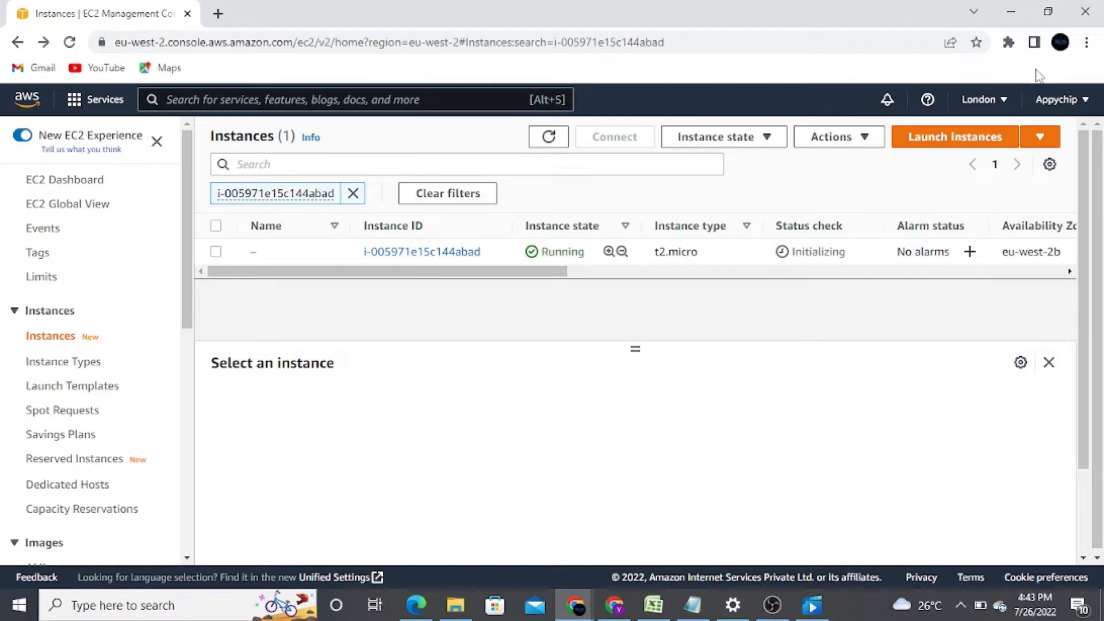
Step: Open the Asia Pacific (Mumbai) region's instances list in a new browser tab and clear its instance ID filter
{"action": "left_click", "coordinate": [994, 106]}
{"action": "scroll", "coordinate": [902, 385], "scroll_direction": "down", "scroll_amount": 1}
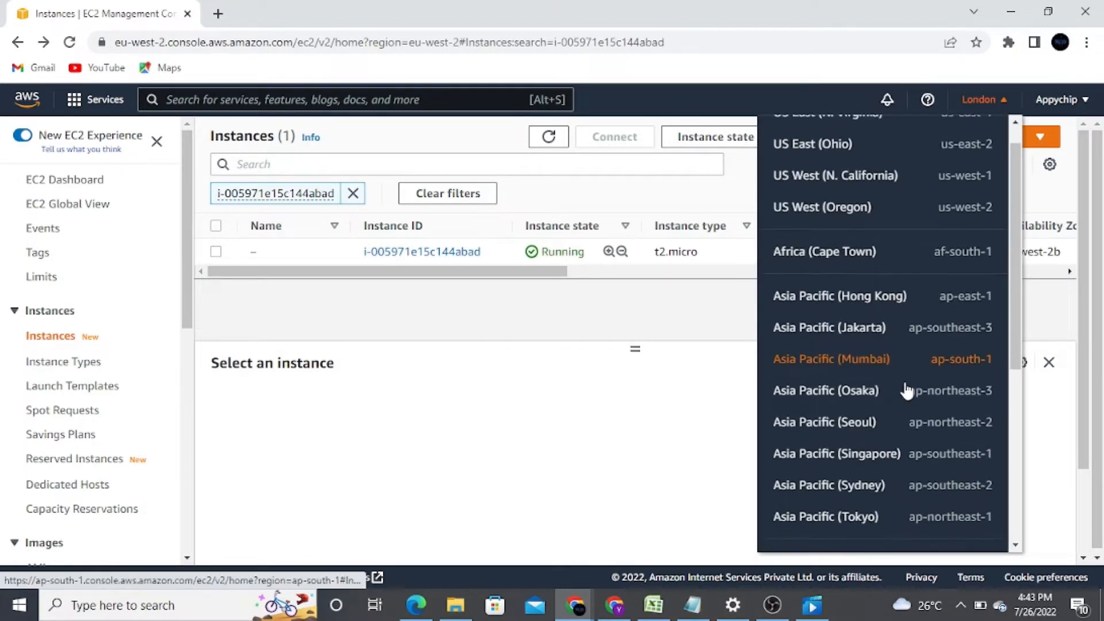
{"action": "right_click", "coordinate": [884, 349]}
{"action": "left_click", "coordinate": [920, 353]}
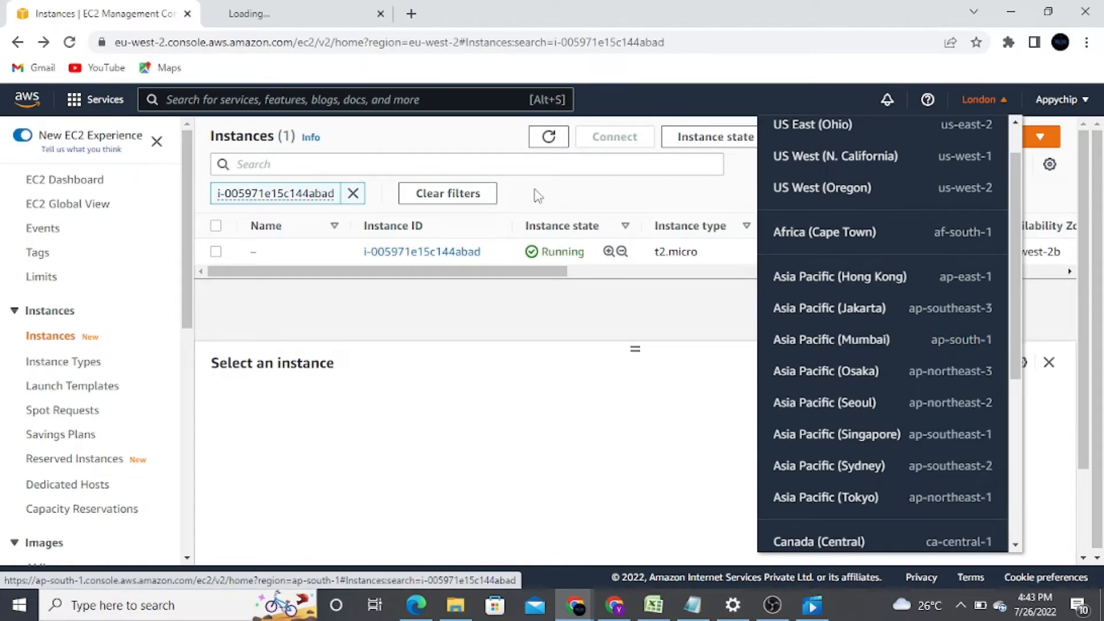
{"action": "left_click", "coordinate": [284, 10]}
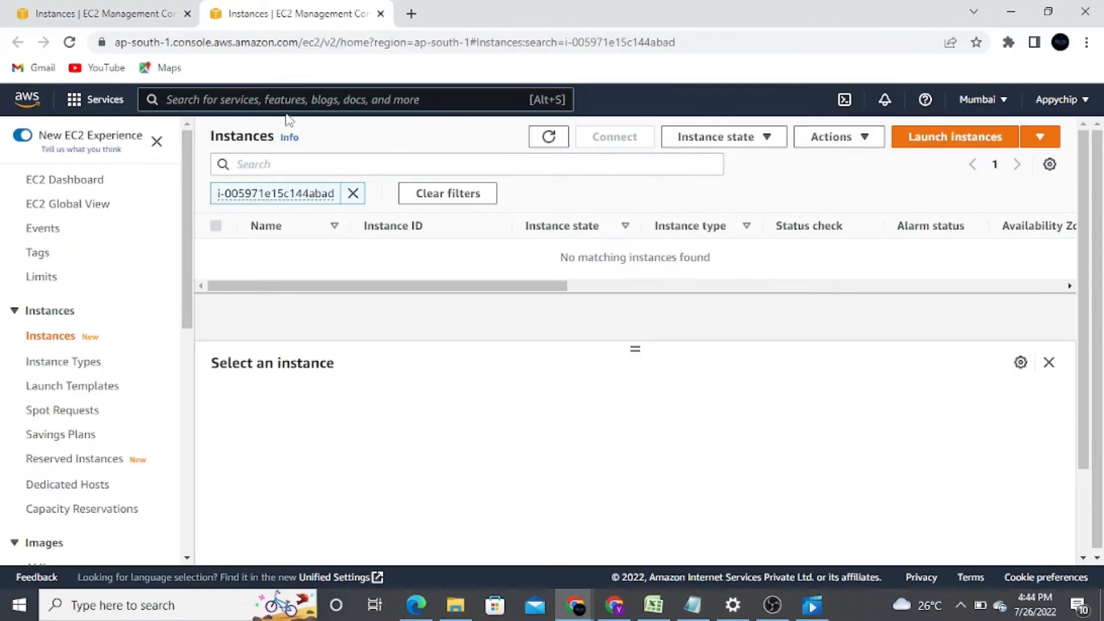
{"action": "left_click", "coordinate": [429, 193]}
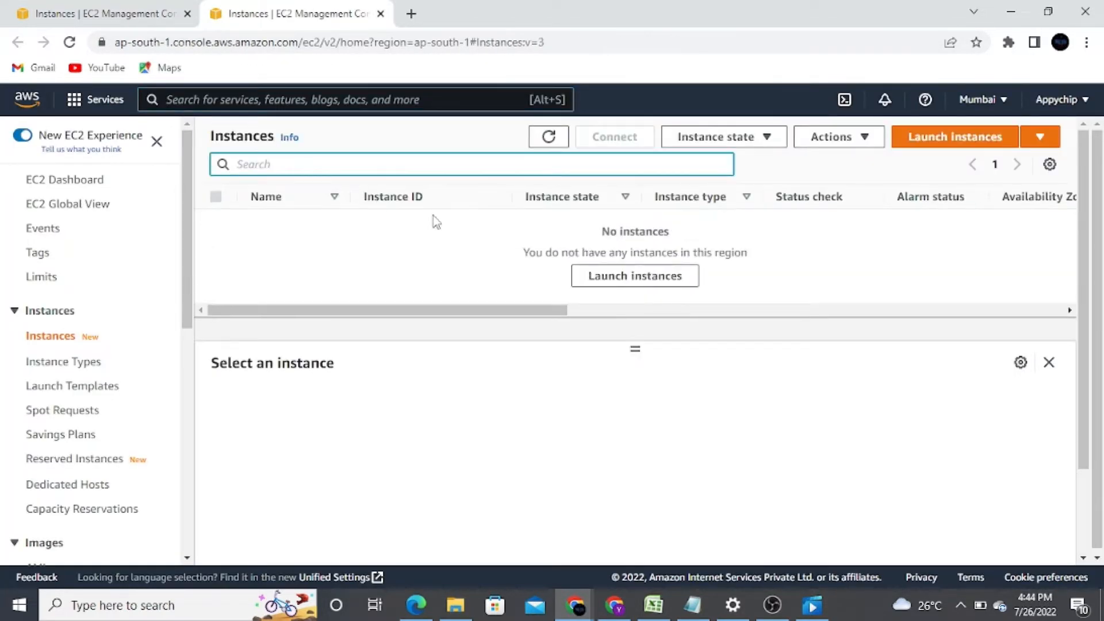
Step: Start launching an instance in the Mumbai region and opt out to the old launch experience
{"action": "left_click", "coordinate": [643, 277]}
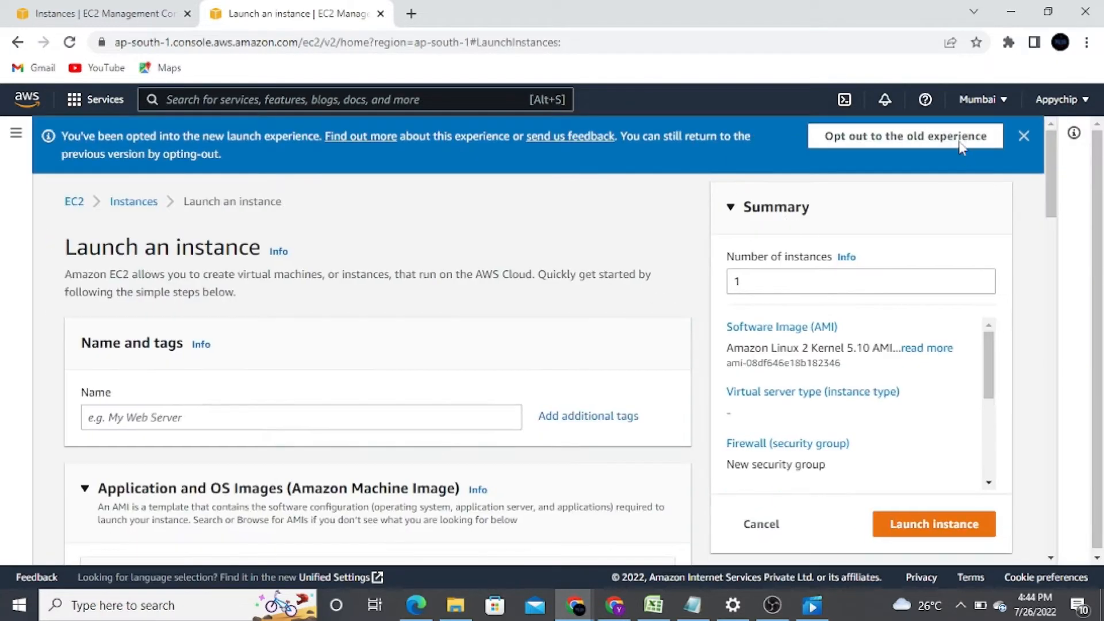
{"action": "left_click", "coordinate": [959, 145]}
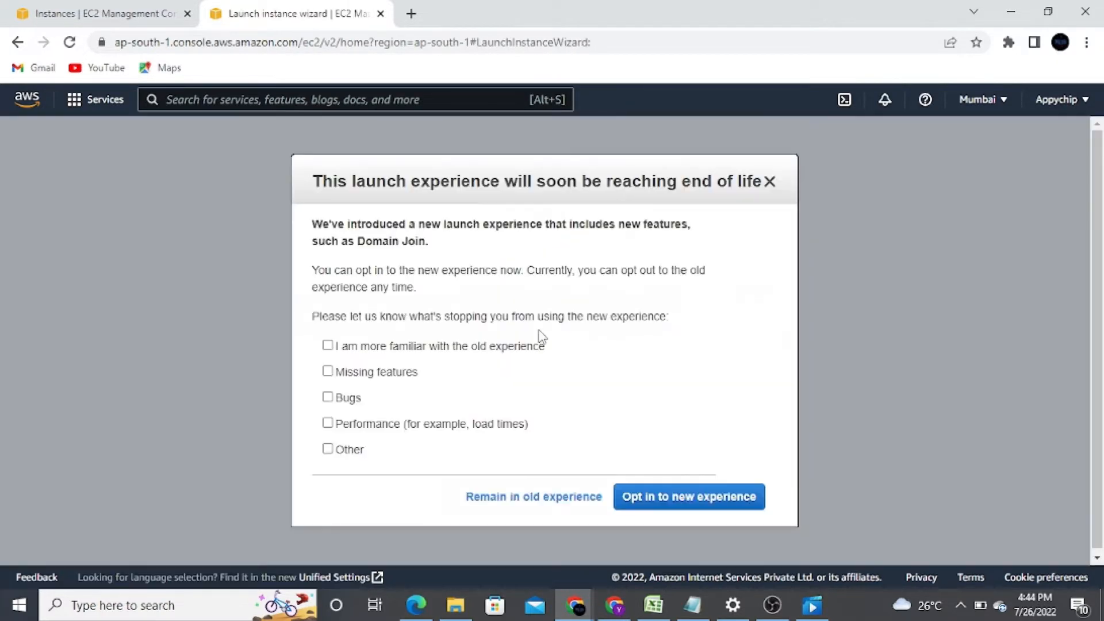
{"action": "left_click", "coordinate": [525, 497]}
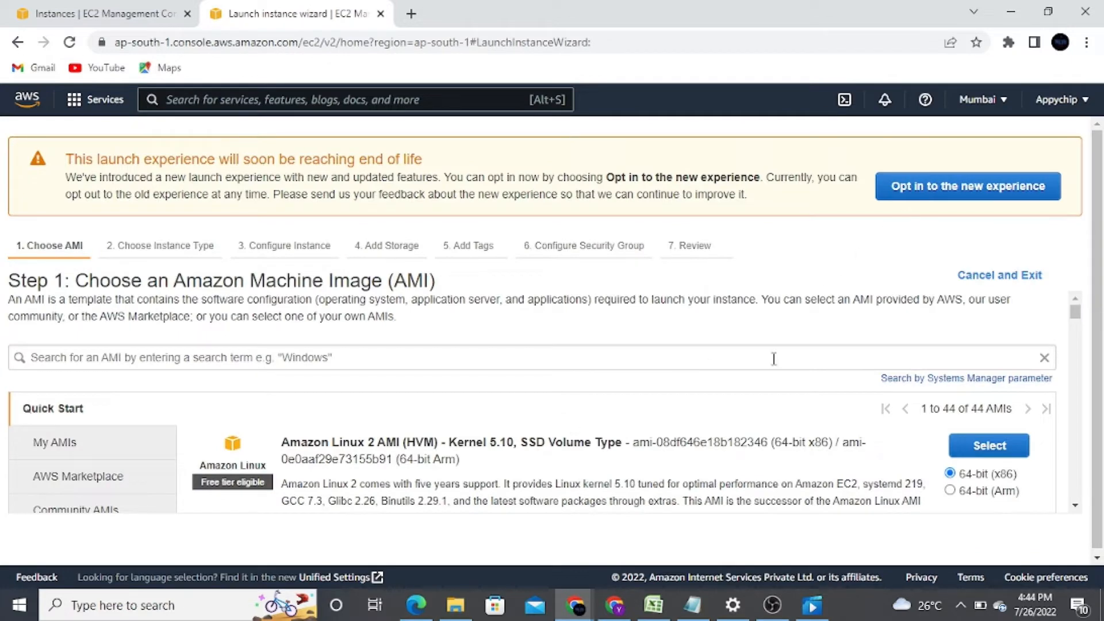
Step: Choose the Amazon Linux 2 AMI, Kernel 5.10, with the t2.micro type for the Mumbai instance and proceed to its instance details
{"action": "left_click", "coordinate": [971, 441]}
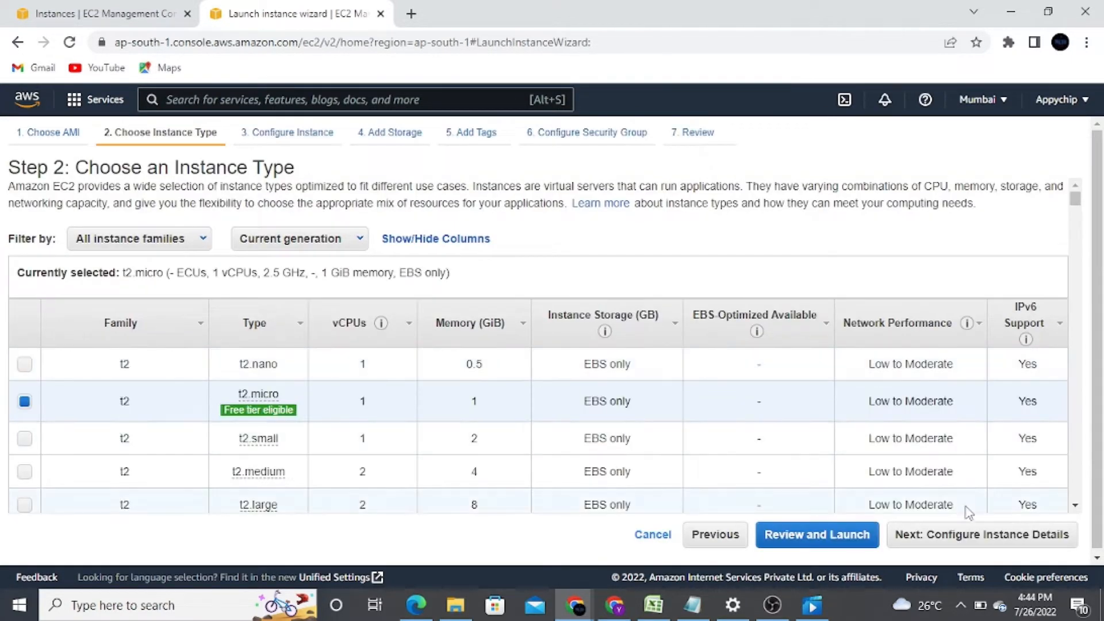
{"action": "left_click", "coordinate": [969, 533]}
{"action": "scroll", "coordinate": [675, 436], "scroll_direction": "down", "scroll_amount": 15}
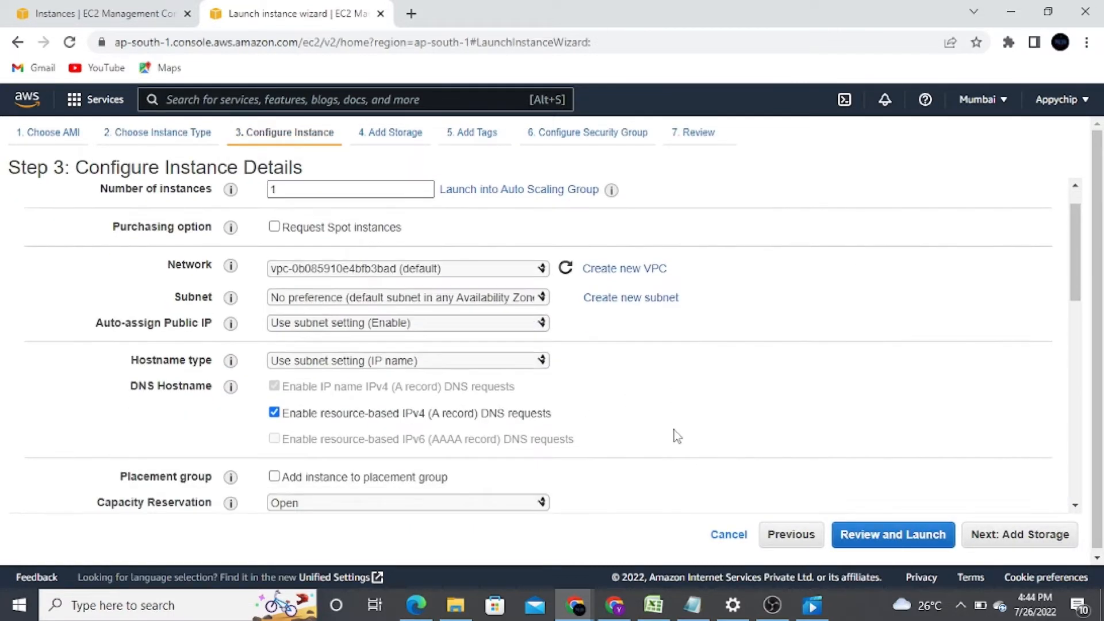
Step: Enter the httpd installation bash script as the instance's user data, adding "ap-south-1" after $(hostname-f) in its echo greeting
{"action": "left_click", "coordinate": [533, 458]}
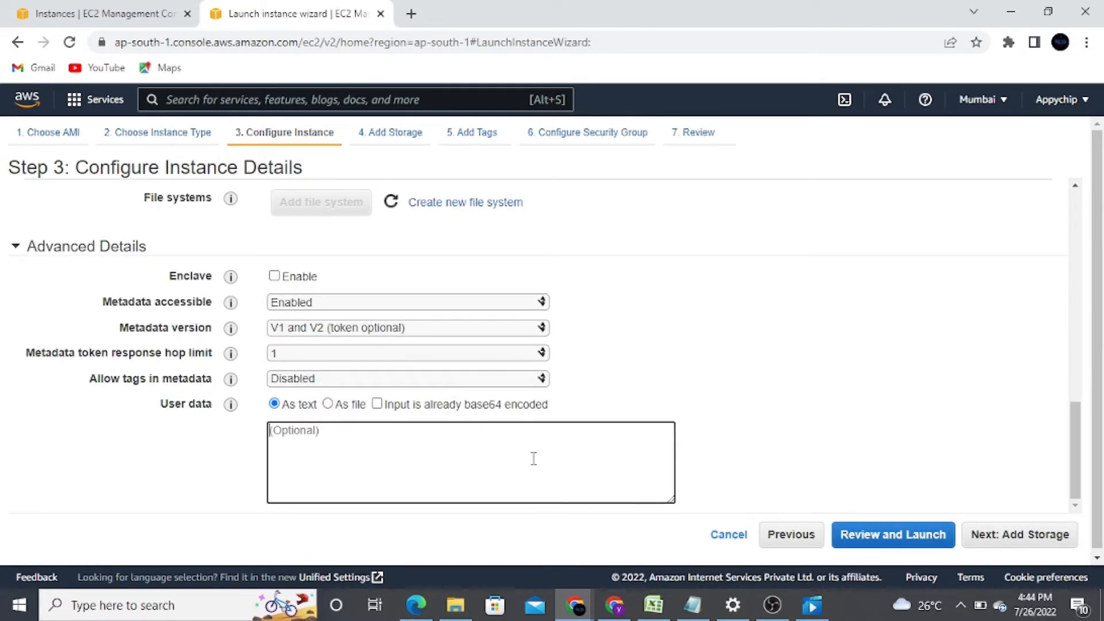
{"action": "type", "text": "#!/bin/bash # Use this for your user data (script from top to bottom) # install httpd (Linux 2 version) yum update -y yum install -y httpd.x86_64 systemctl start httpd.service systemctl enable httpd.service echo \"Hello my name is Ajeet from $(hostname -f)\" > /var/www/html/index.html"}
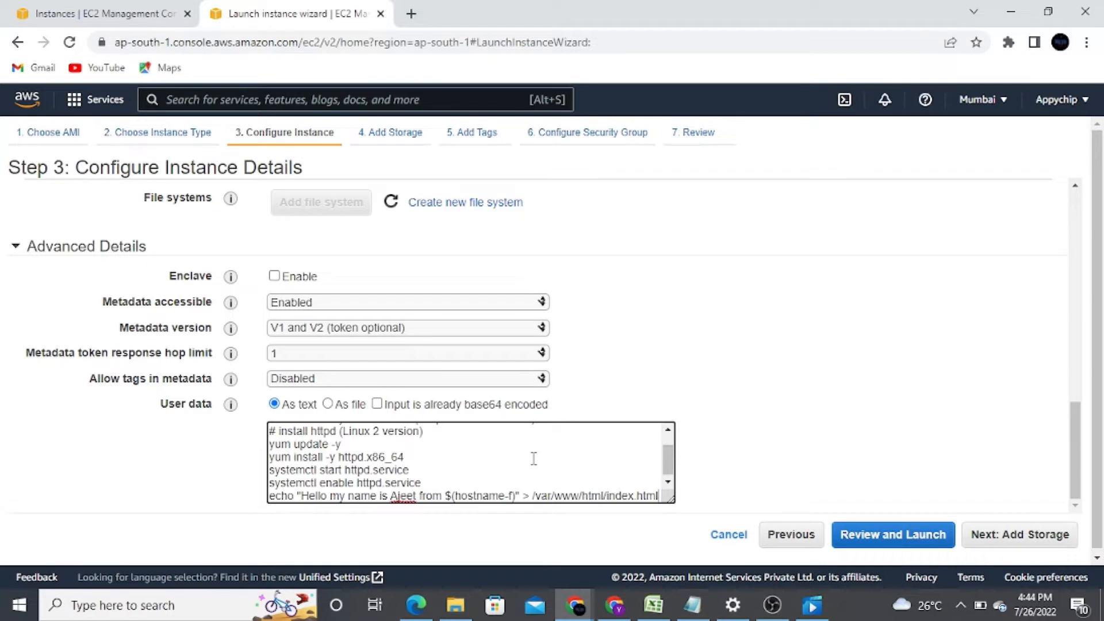
{"action": "left_click", "coordinate": [516, 495]}
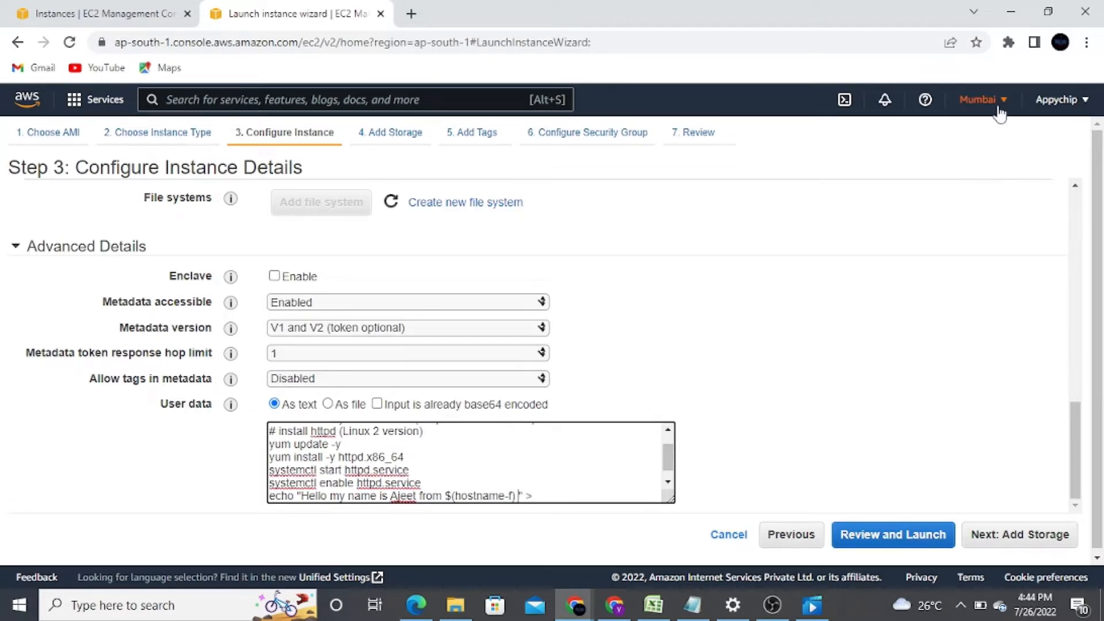
{"action": "left_click", "coordinate": [981, 100]}
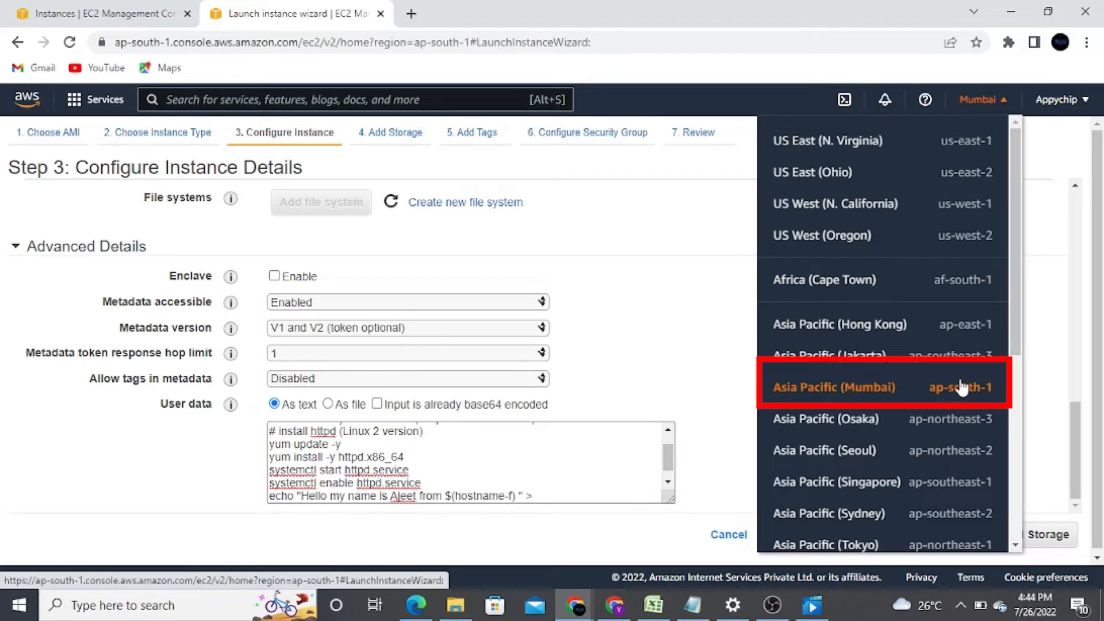
{"action": "left_click", "coordinate": [521, 493]}
{"action": "type", "text": "ap"}
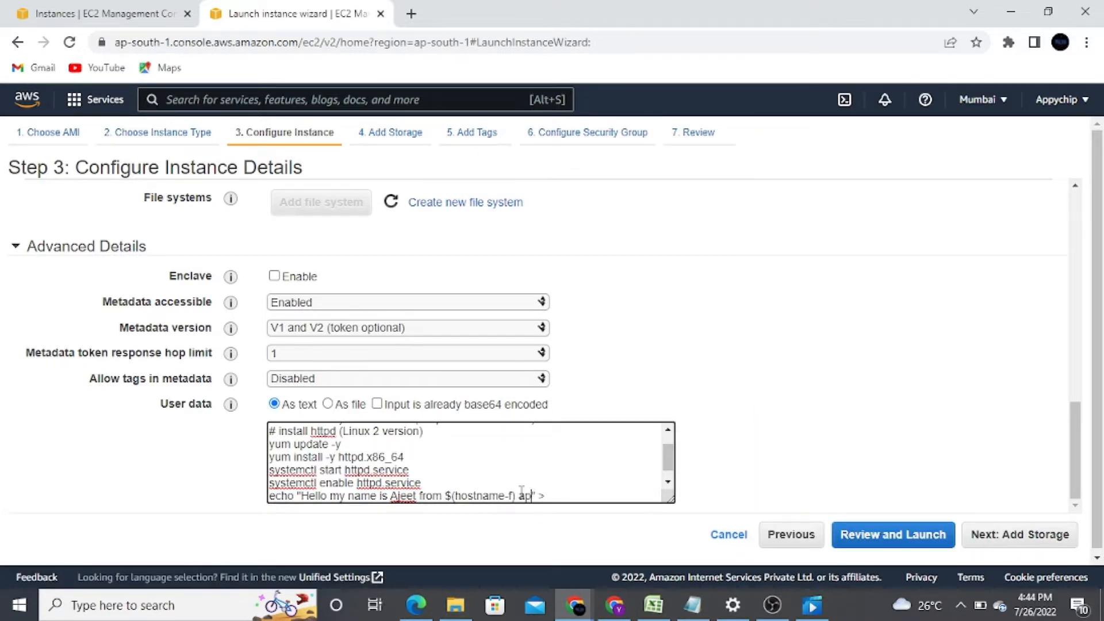
{"action": "type", "text": "-south-1"}
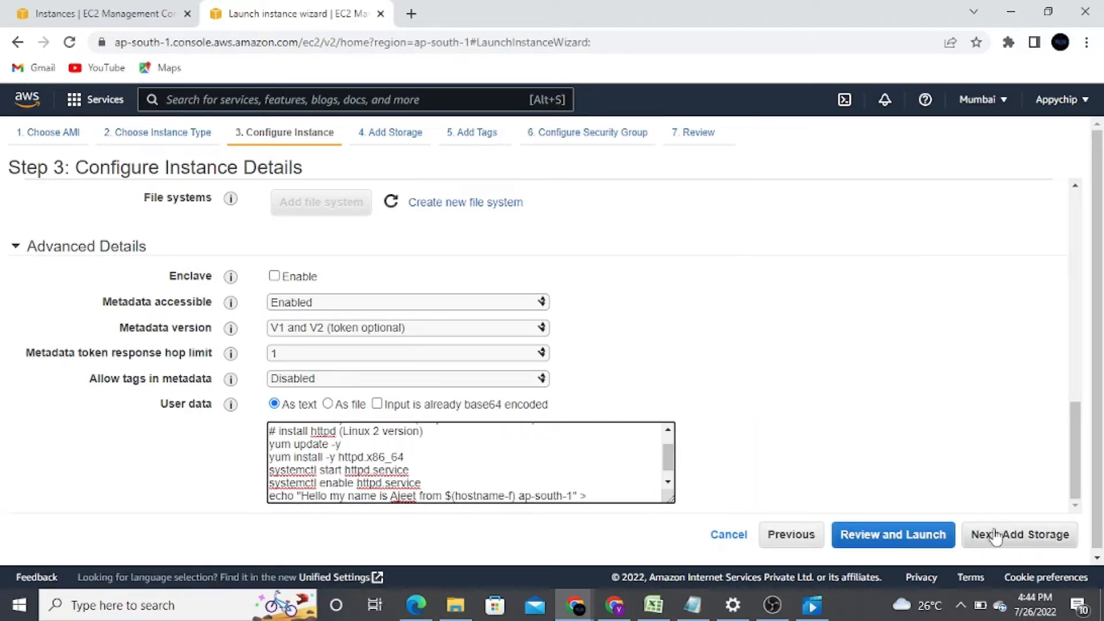
Step: Keep the default 8 GiB gp2 root volume, add no tags, and proceed to the security group configuration
{"action": "left_click", "coordinate": [986, 534]}
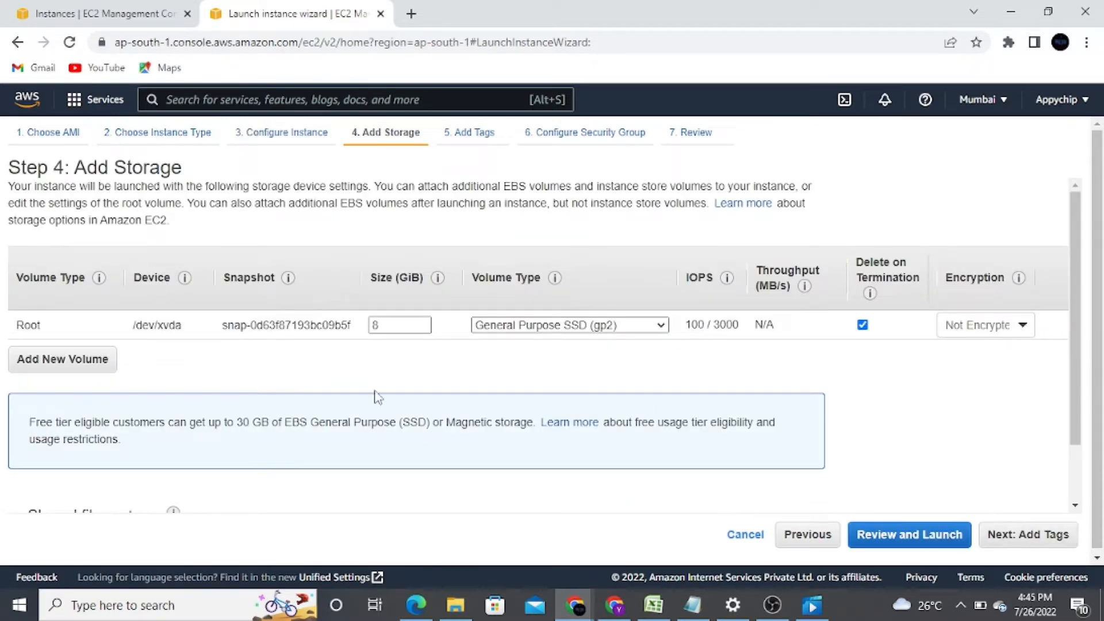
{"action": "left_click", "coordinate": [1036, 538]}
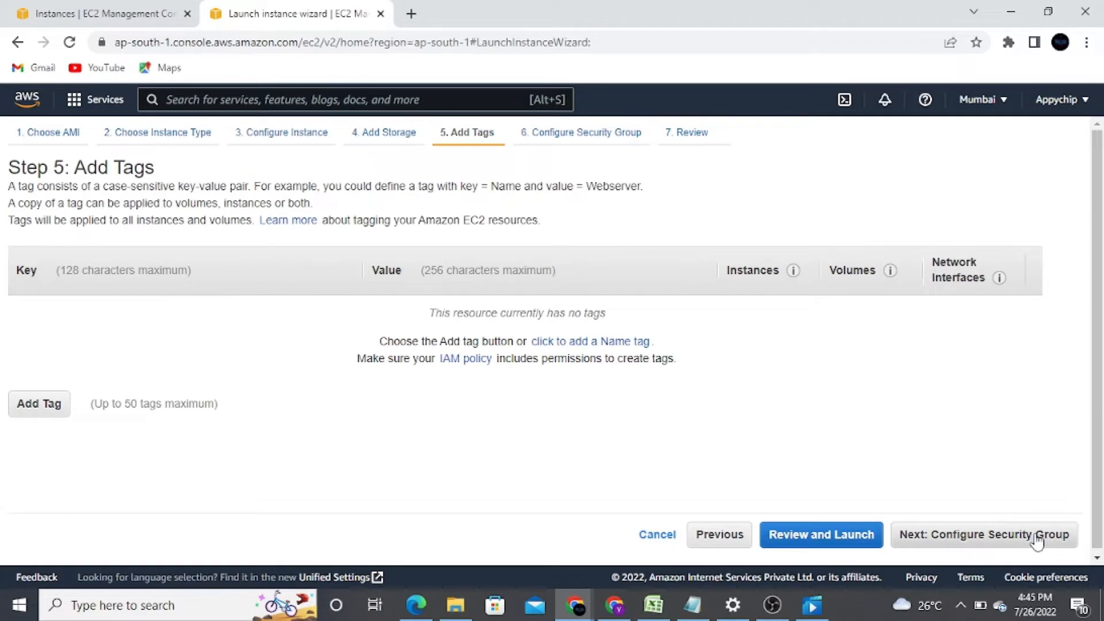
{"action": "left_click", "coordinate": [1036, 538]}
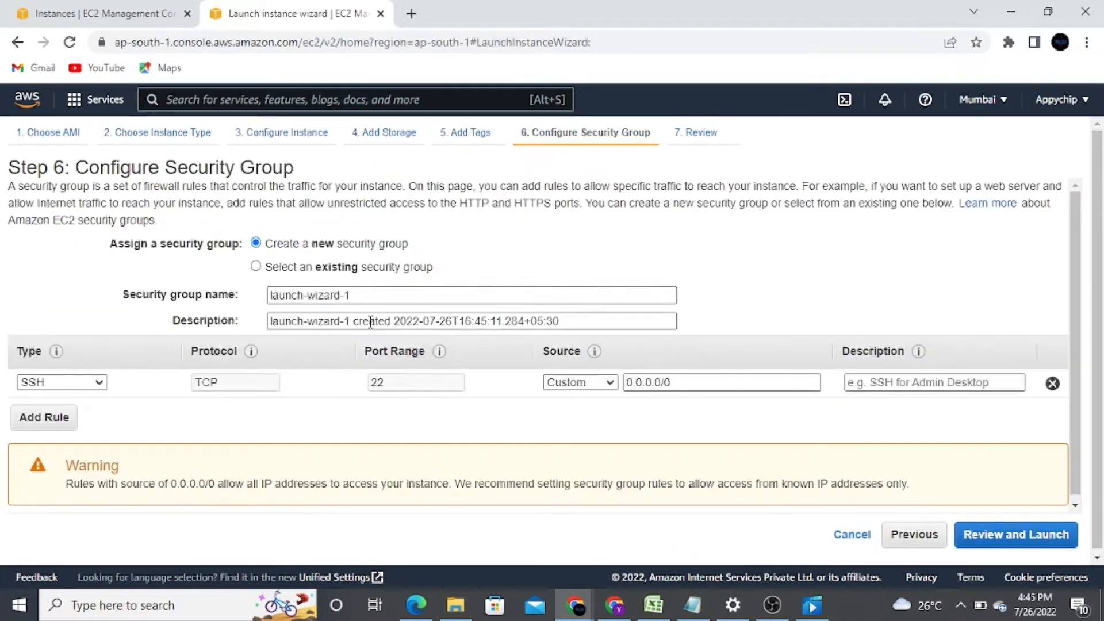
Step: Name the new security group gac-demo and set its inbound rule to HTTP on port 80 from 0.0.0.0/0
{"action": "left_click", "coordinate": [358, 295]}
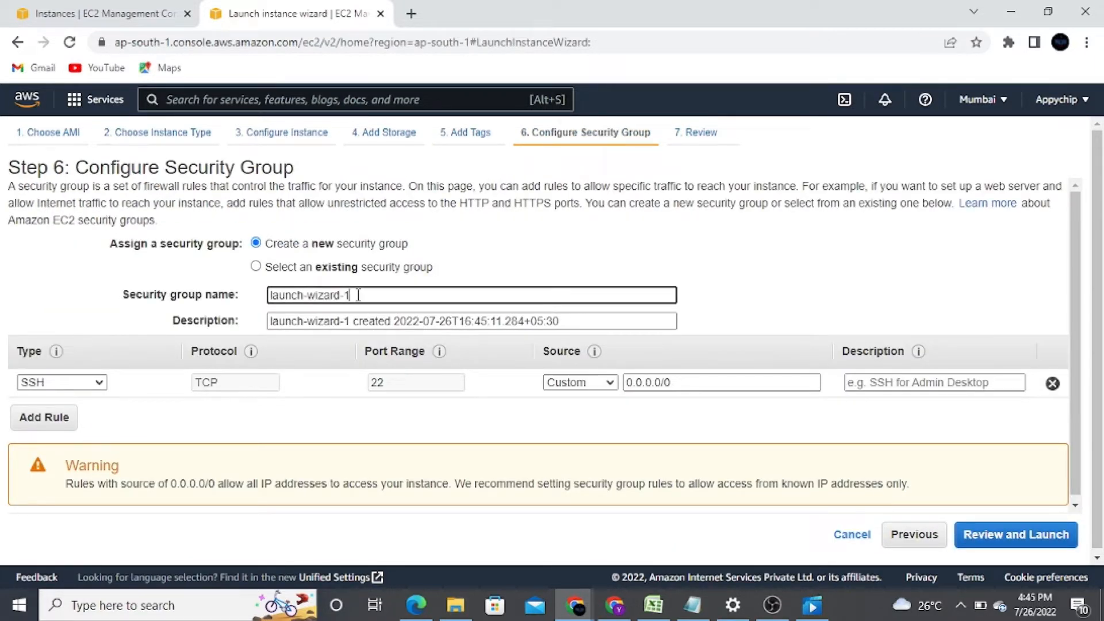
{"action": "key", "text": "BackSpace"}
{"action": "key", "text": "BackSpace"}
{"action": "key", "text": "BackSpace"}
{"action": "key", "text": "BackSpace"}
{"action": "key", "text": "BackSpace"}
{"action": "key", "text": "BackSpace"}
{"action": "key", "text": "BackSpace"}
{"action": "key", "text": "BackSpace"}
{"action": "key", "text": "BackSpace"}
{"action": "key", "text": "BackSpace"}
{"action": "key", "text": "BackSpace"}
{"action": "key", "text": "BackSpace"}
{"action": "key", "text": "BackSpace"}
{"action": "key", "text": "BackSpace"}
{"action": "key", "text": "BackSpace"}
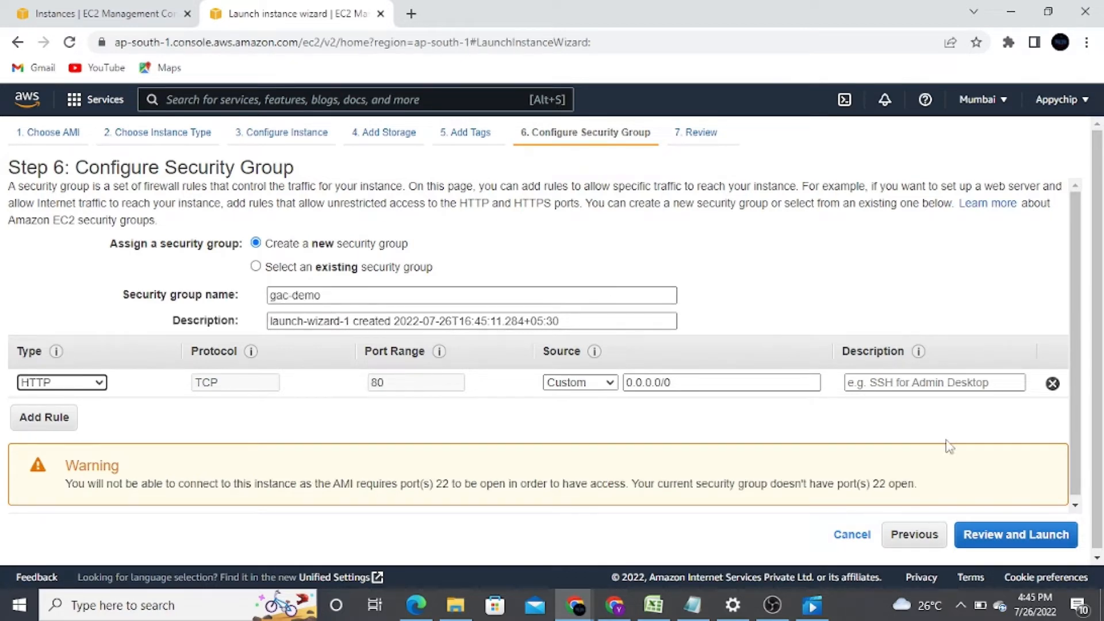
Step: Review and launch the Mumbai instance without a key pair, acknowledging the connection limitation
{"action": "left_click", "coordinate": [1004, 532]}
{"action": "left_click", "coordinate": [1047, 534]}
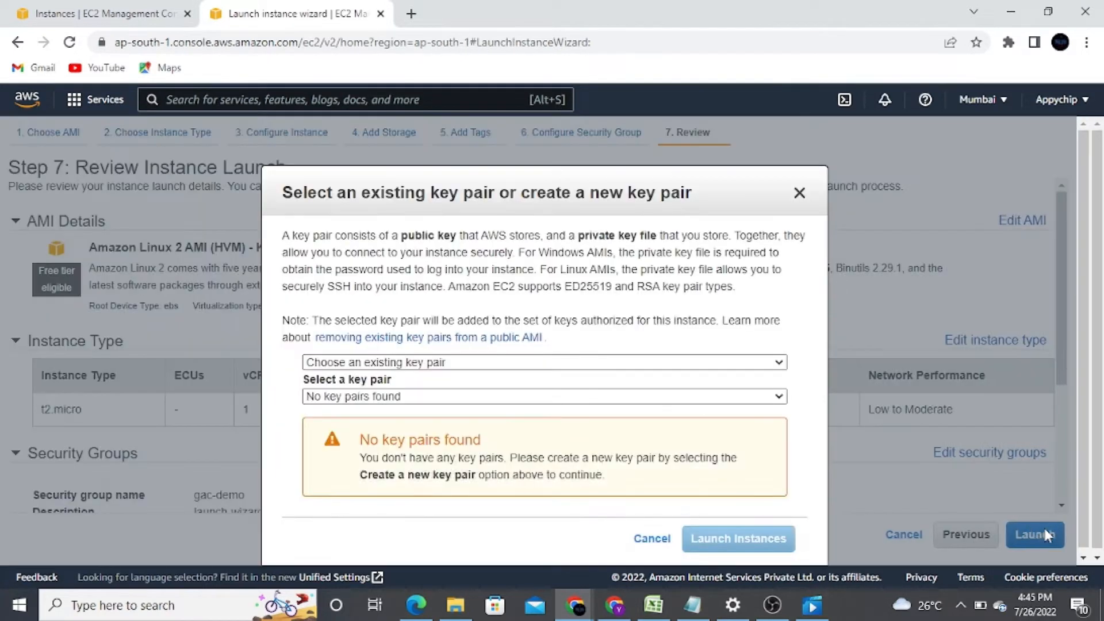
{"action": "left_click", "coordinate": [702, 361]}
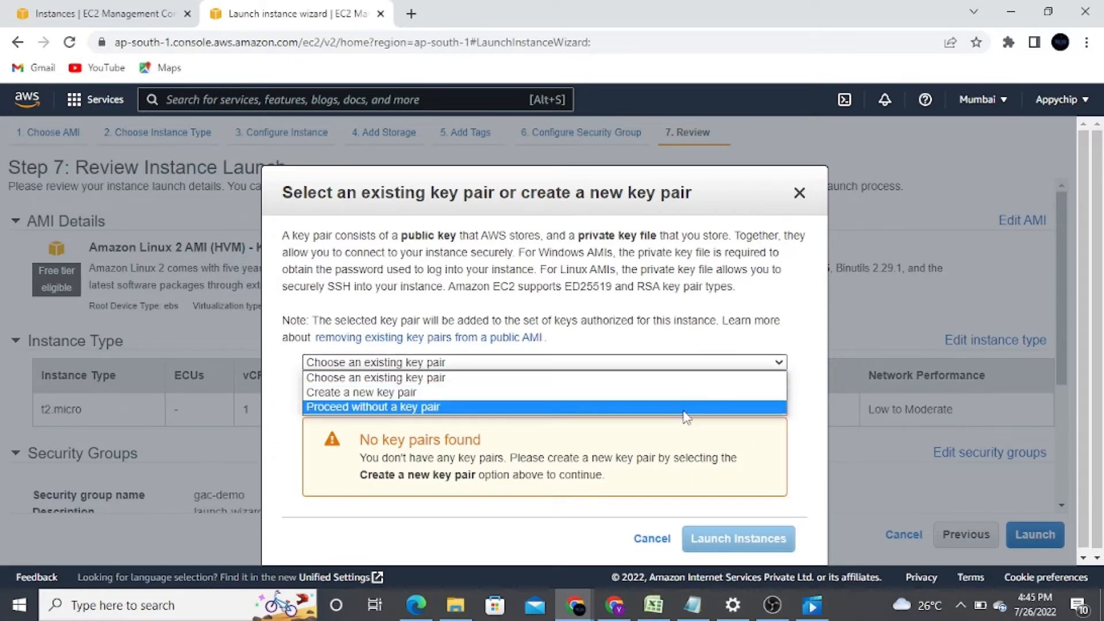
{"action": "left_click", "coordinate": [687, 405]}
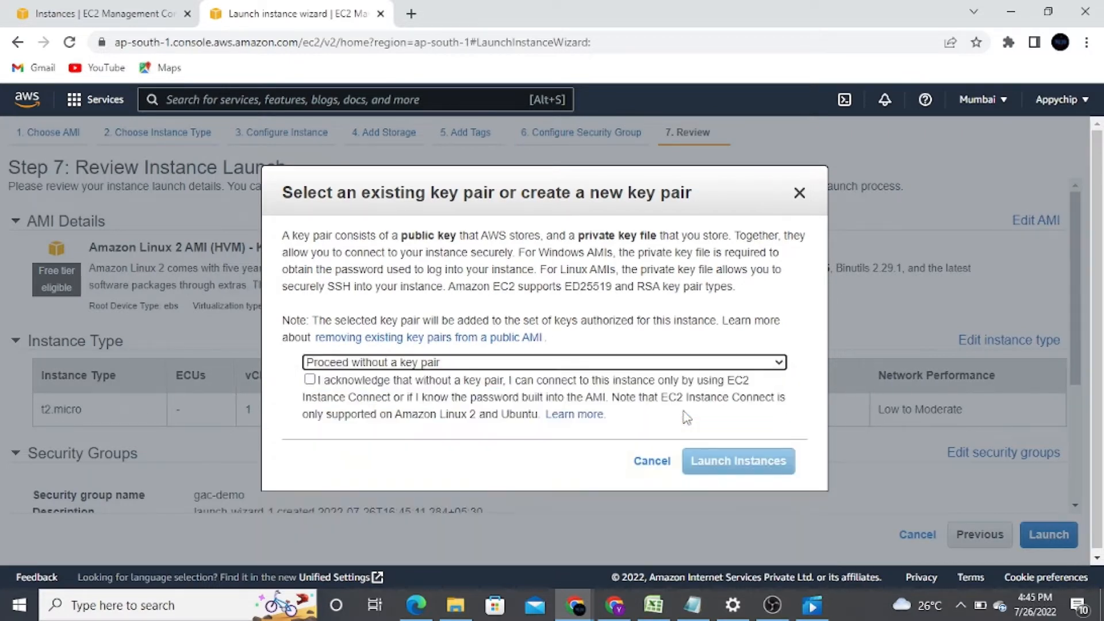
{"action": "left_click", "coordinate": [309, 379]}
{"action": "left_click", "coordinate": [712, 461]}
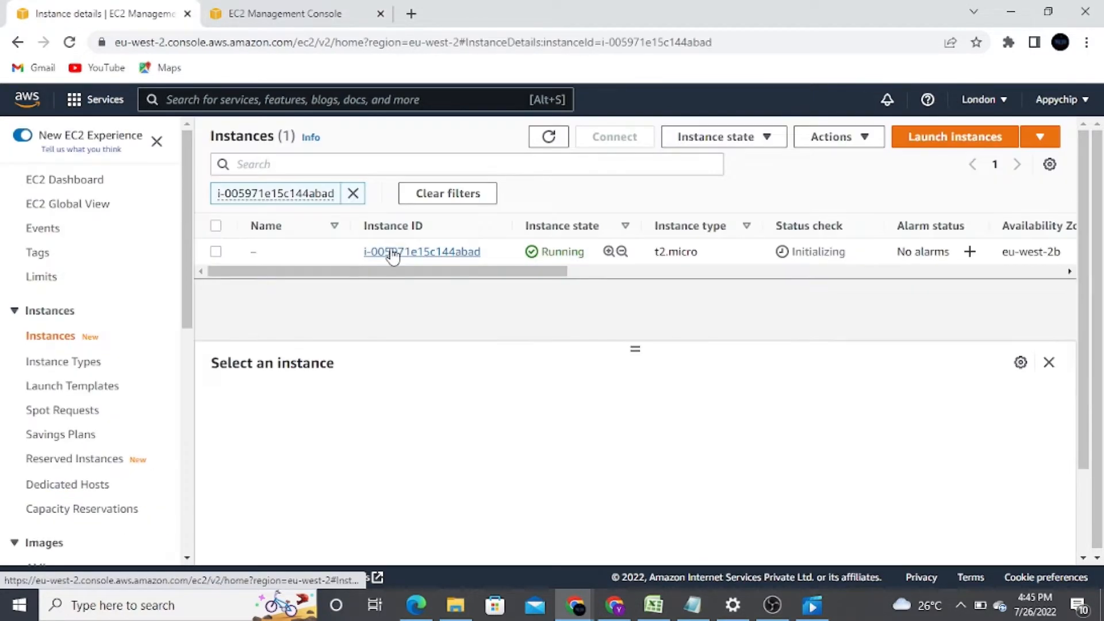
Step: Copy the London instance's public IPv4 DNS from its details and load it in a new browser tab to check the greeting
{"action": "left_click", "coordinate": [392, 252]}
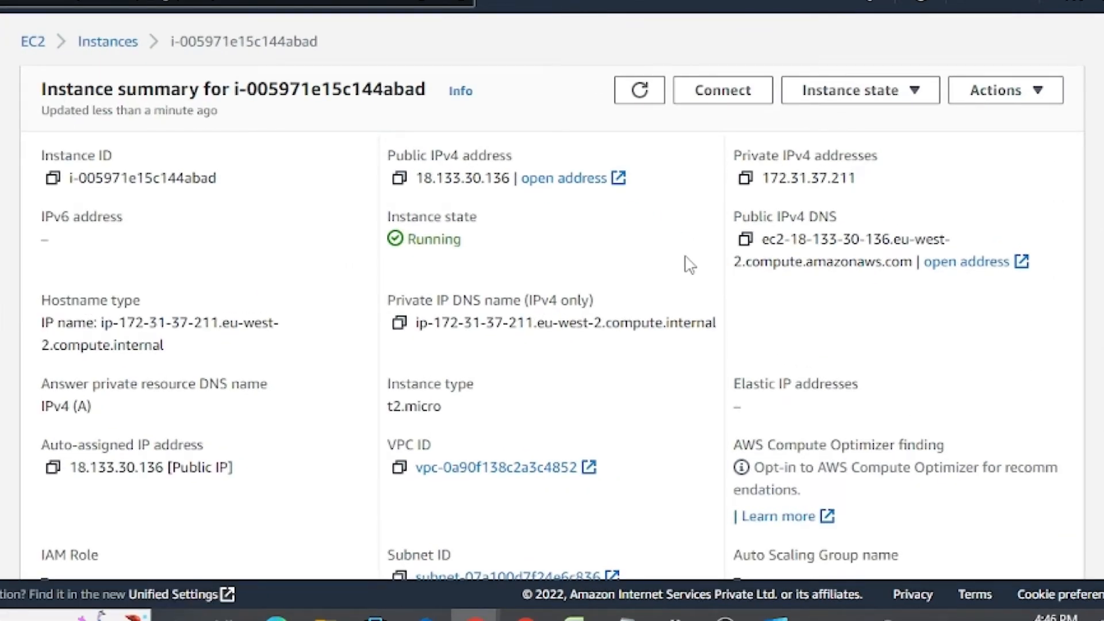
{"action": "left_click", "coordinate": [746, 241]}
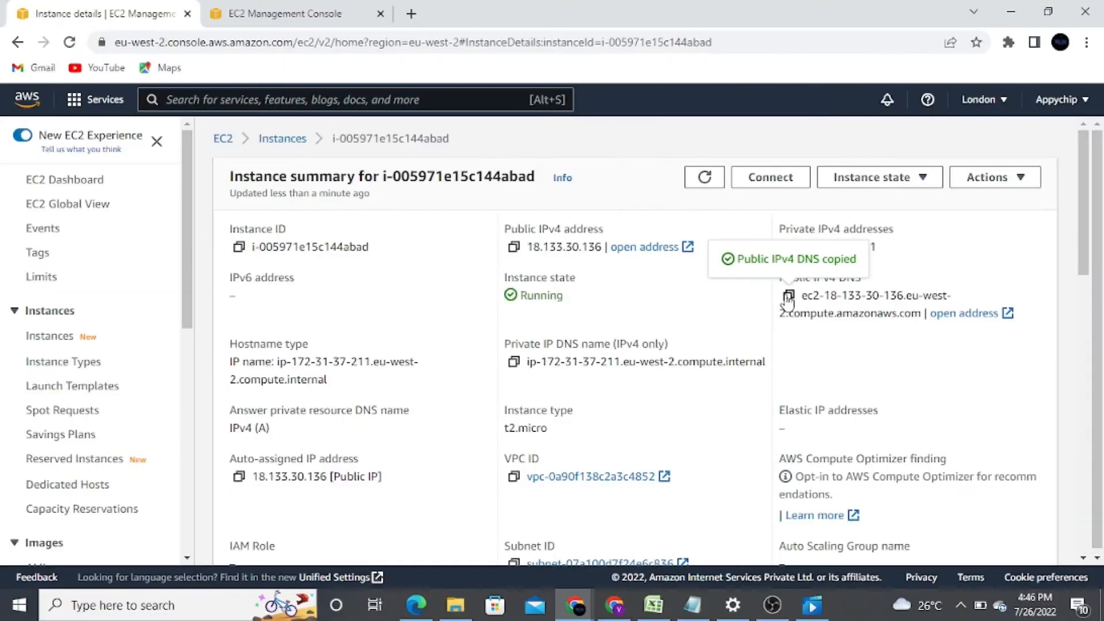
{"action": "left_click", "coordinate": [411, 13]}
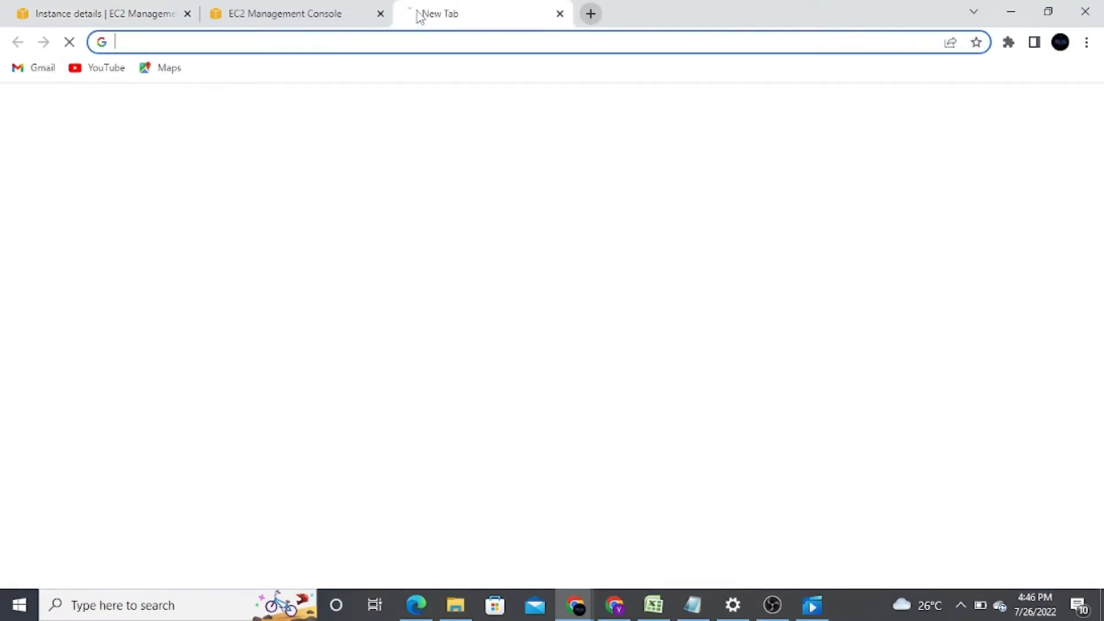
{"action": "key", "text": "ctrl+v"}
{"action": "key", "text": "Return"}
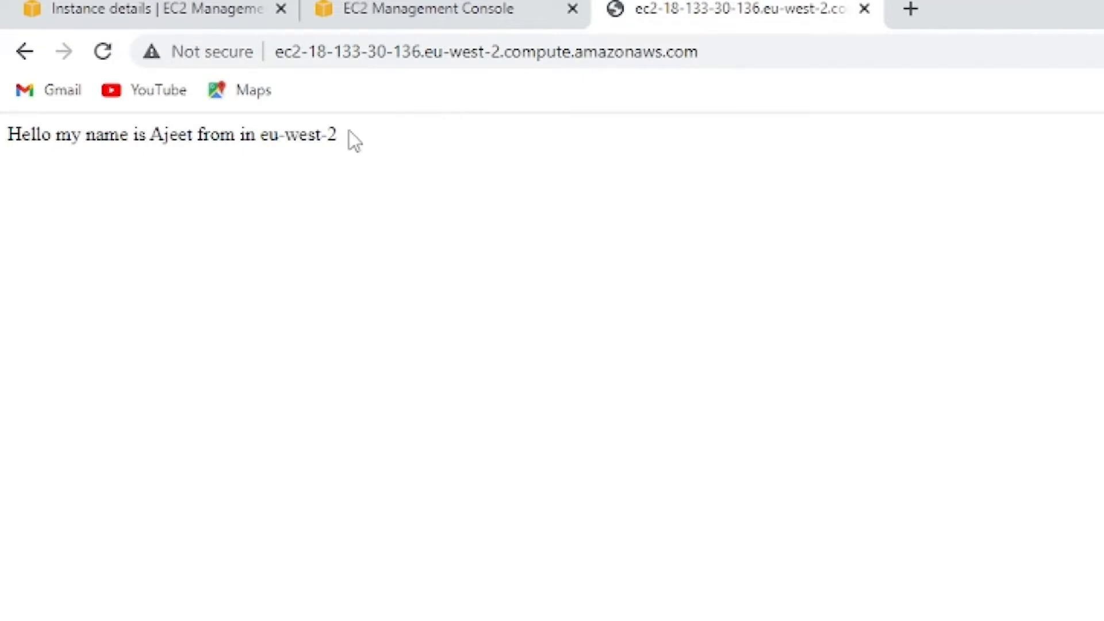
{"action": "left_click_drag", "start_coordinate": [350, 138], "coordinate": [12, 129]}
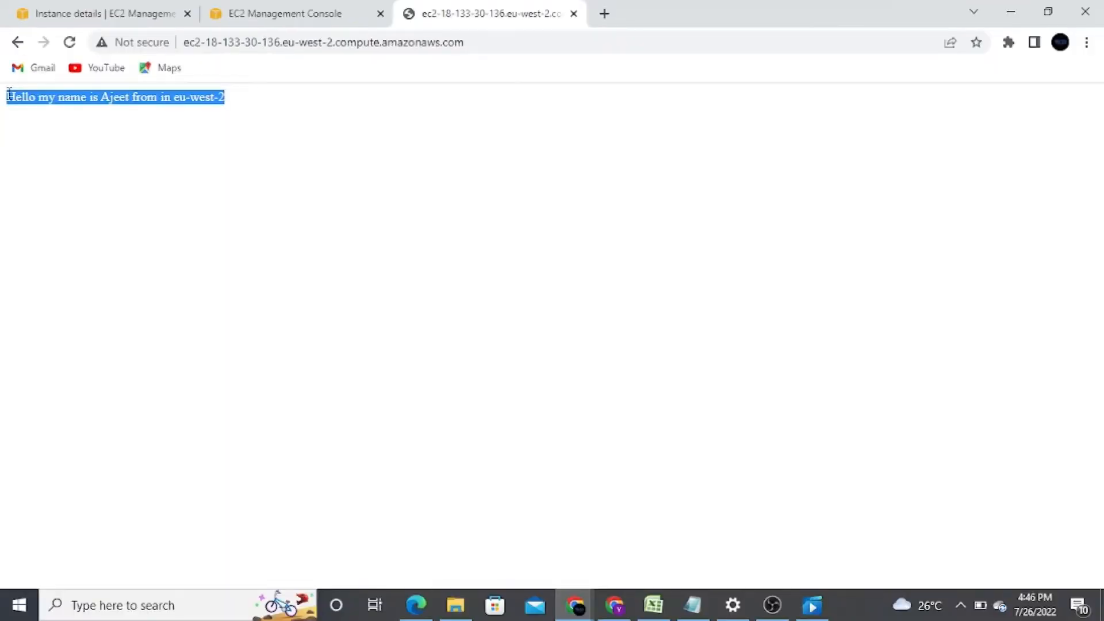
Step: Copy the Mumbai instance's public IPv4 DNS and load it in a new browser tab, retrying until its greeting can be checked
{"action": "key", "text": "ctrl+shift+Tab"}
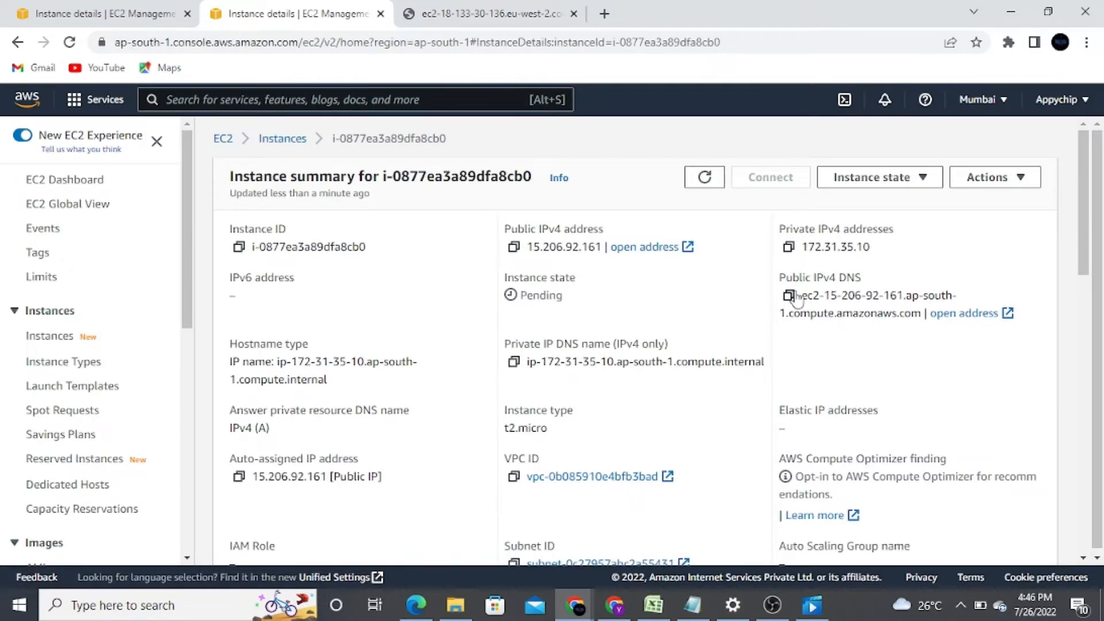
{"action": "left_click", "coordinate": [788, 296]}
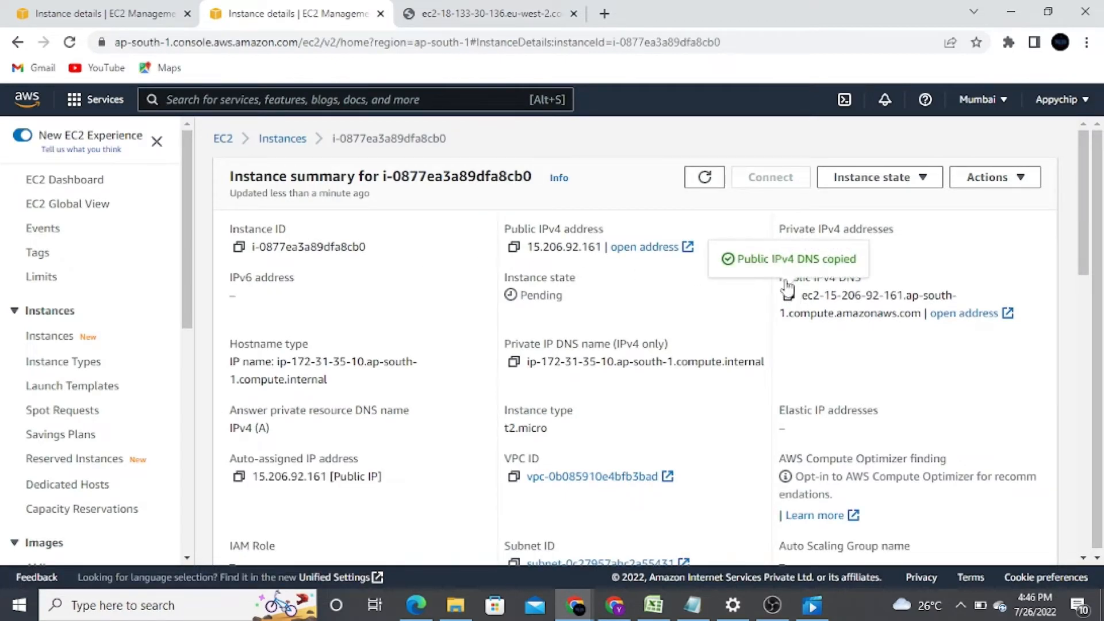
{"action": "left_click", "coordinate": [604, 13]}
{"action": "key", "text": "ctrl+v"}
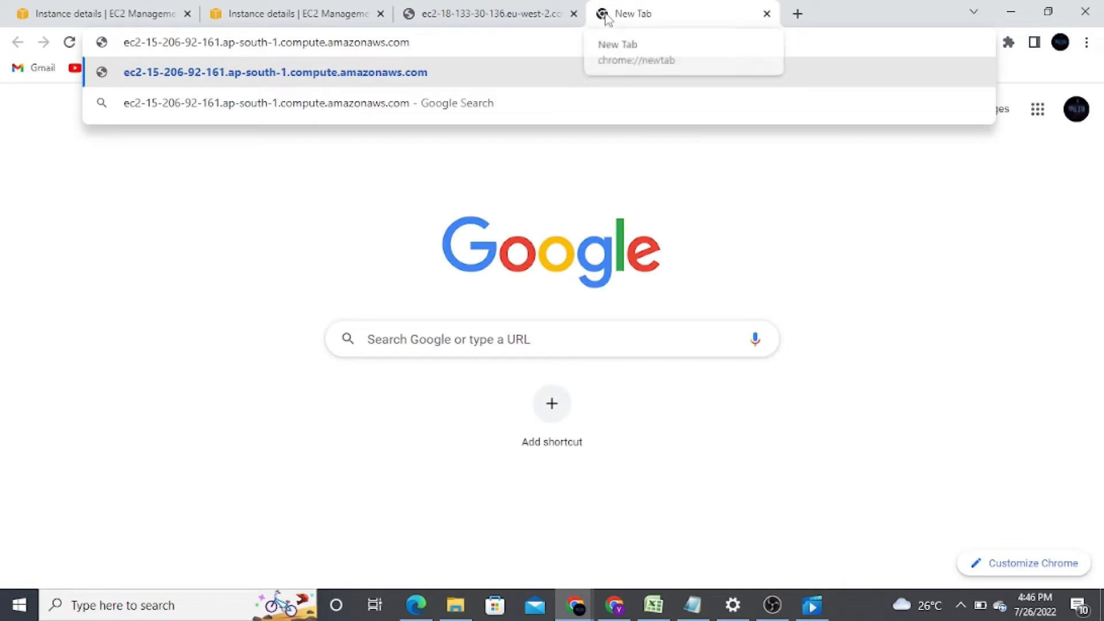
{"action": "key", "text": "Return"}
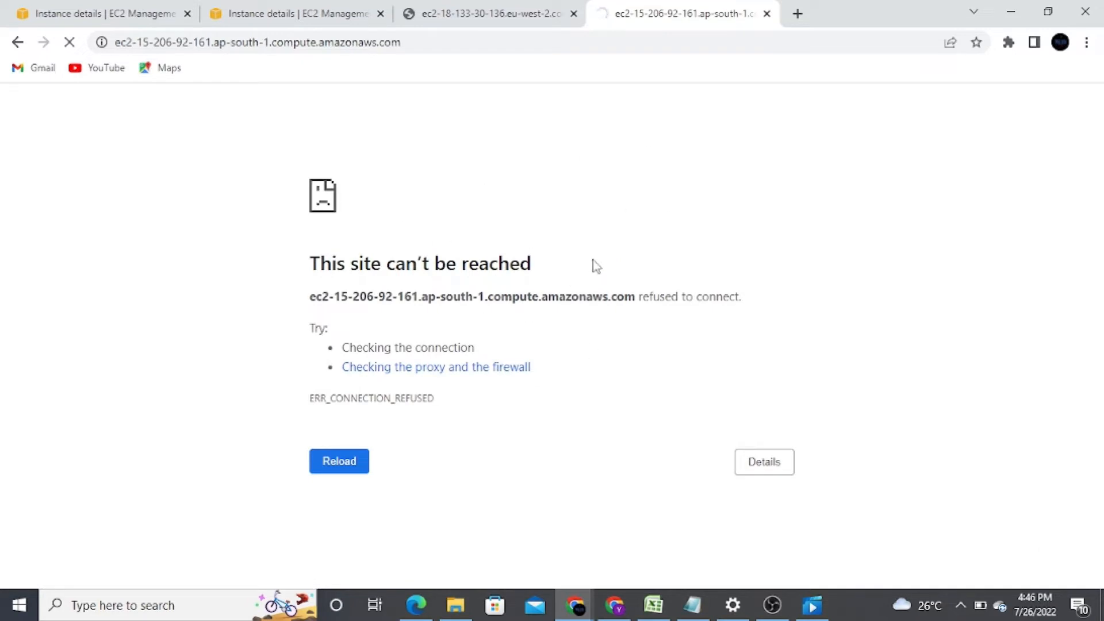
{"action": "left_click", "coordinate": [606, 16]}
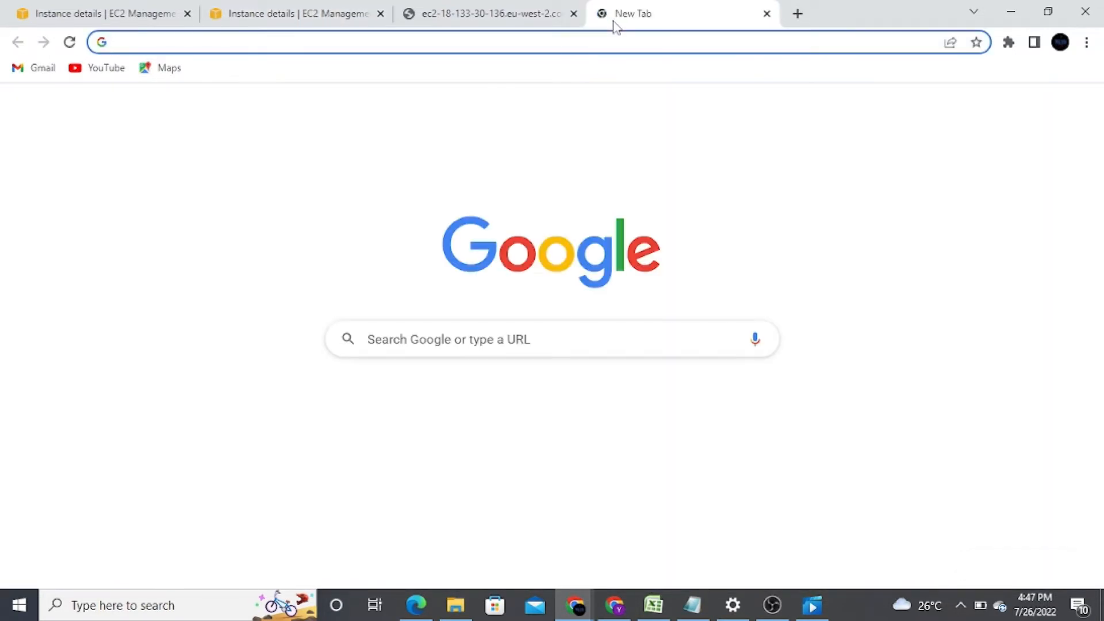
{"action": "key", "text": "ctrl+v"}
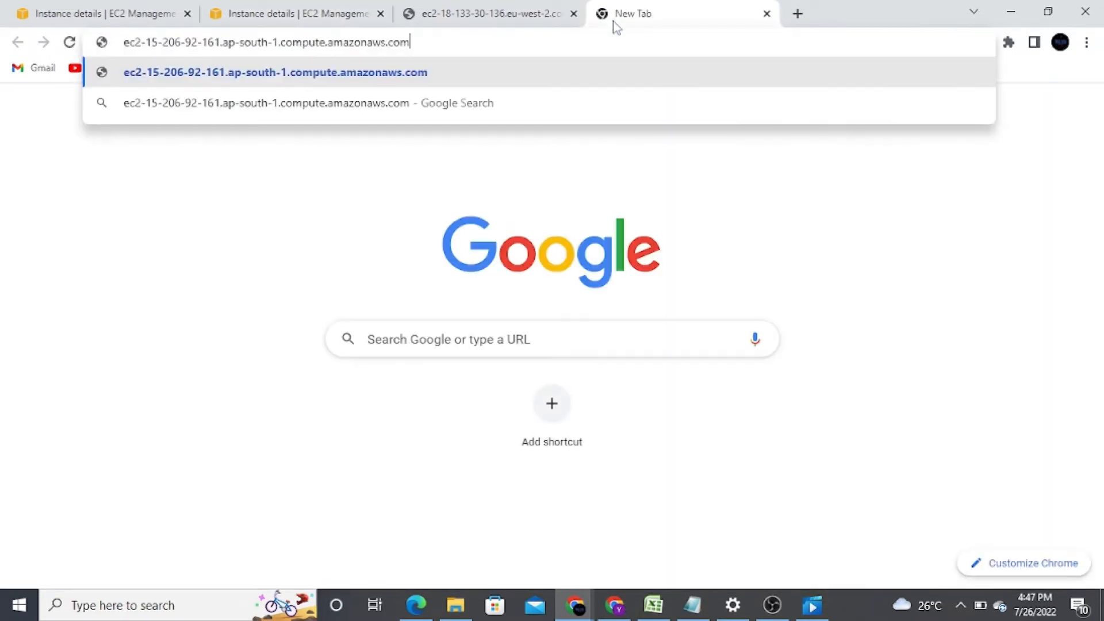
{"action": "key", "text": "Return"}
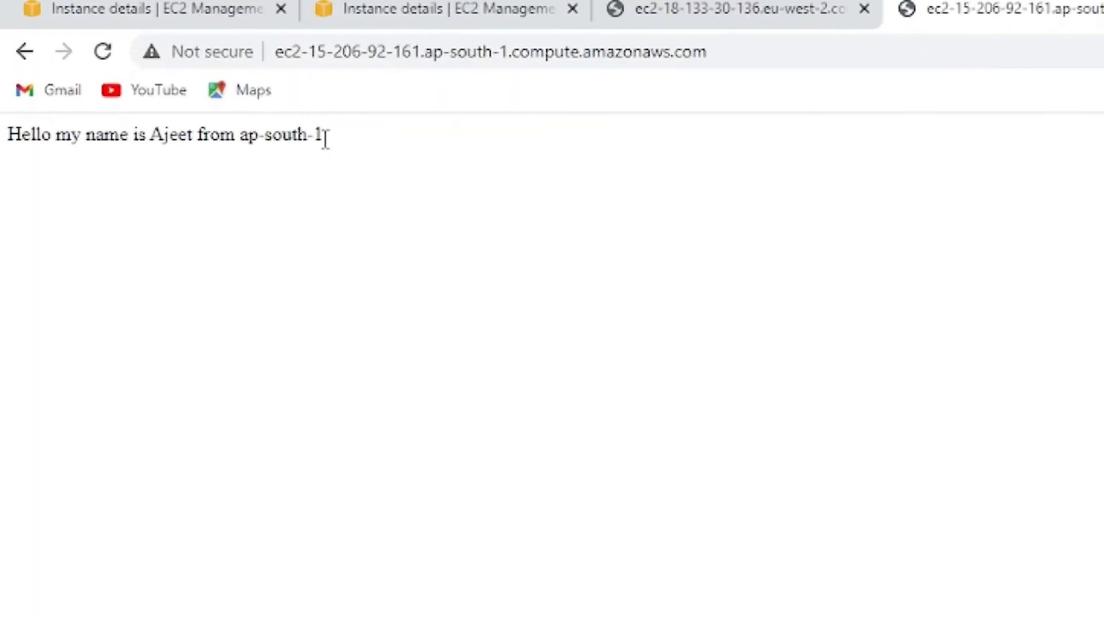
{"action": "left_click_drag", "start_coordinate": [325, 138], "coordinate": [8, 138]}
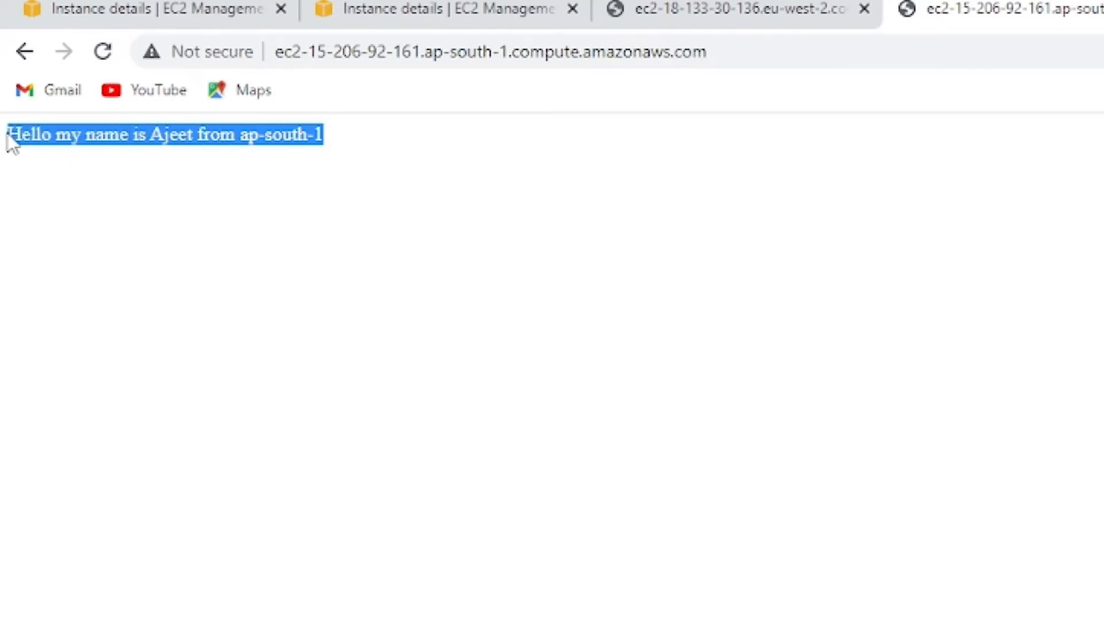
Step: Compare the London and Mumbai web pages, view the Mumbai instance's details, and return to the London instance's details
{"action": "left_click", "coordinate": [641, 5]}
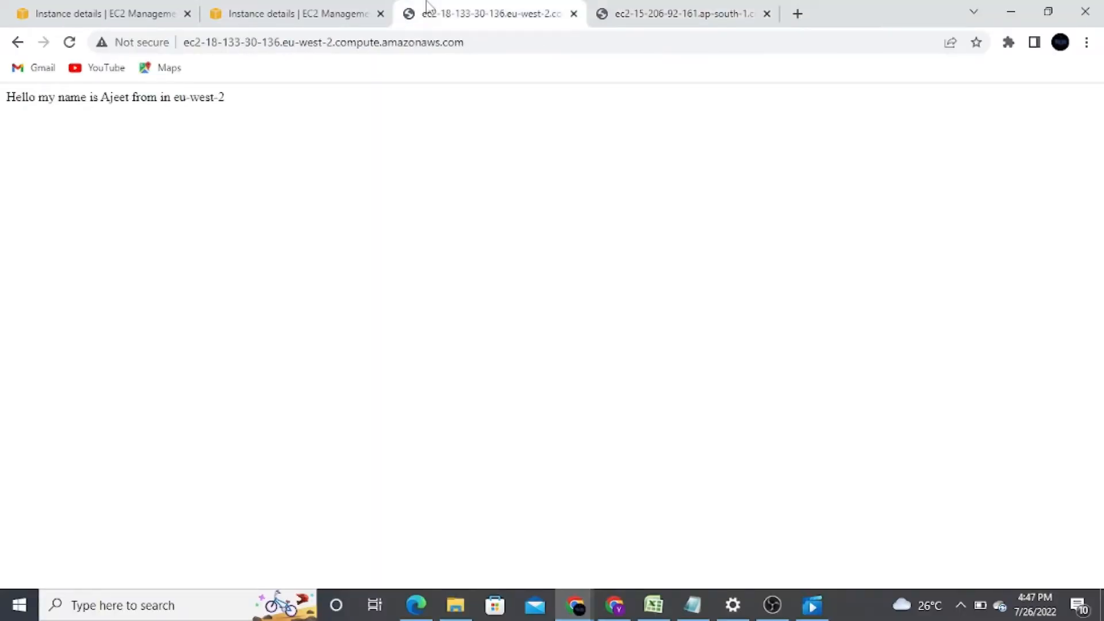
{"action": "left_click", "coordinate": [683, 8]}
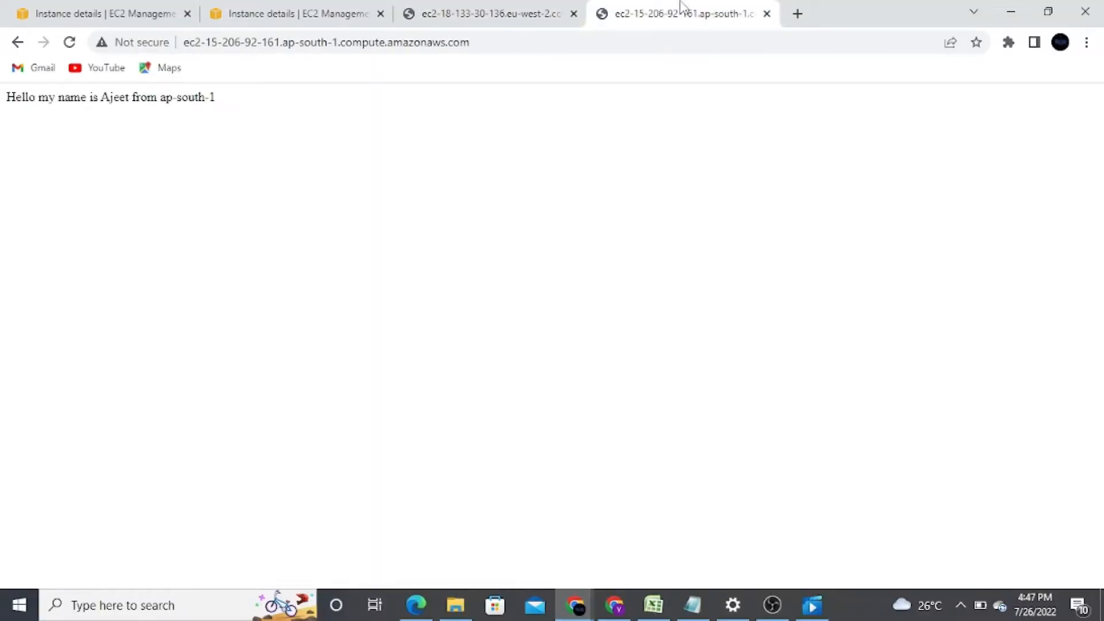
{"action": "left_click", "coordinate": [508, 18]}
{"action": "left_click", "coordinate": [264, 18]}
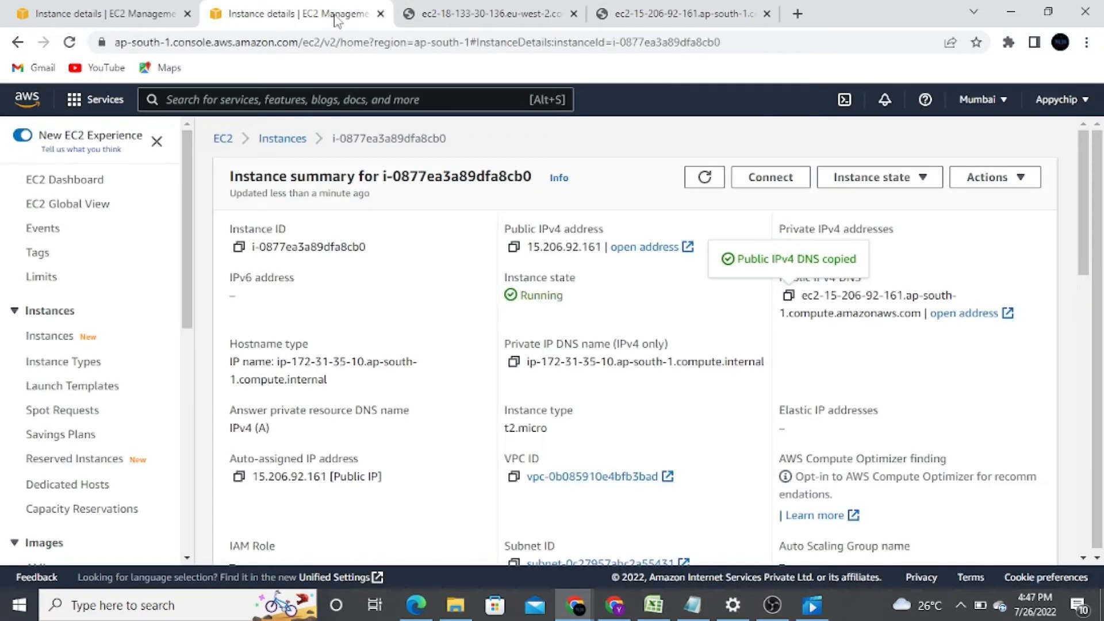
{"action": "left_click", "coordinate": [151, 14]}
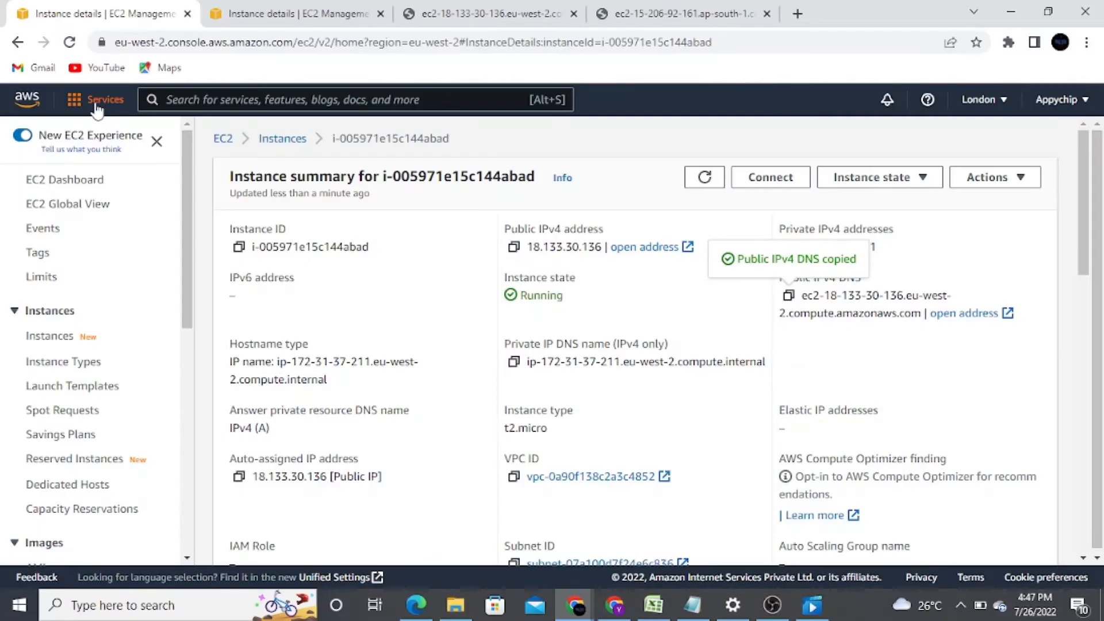
Step: Open the Global Accelerator service from the recently visited AWS services in a new browser tab
{"action": "right_click", "coordinate": [94, 103]}
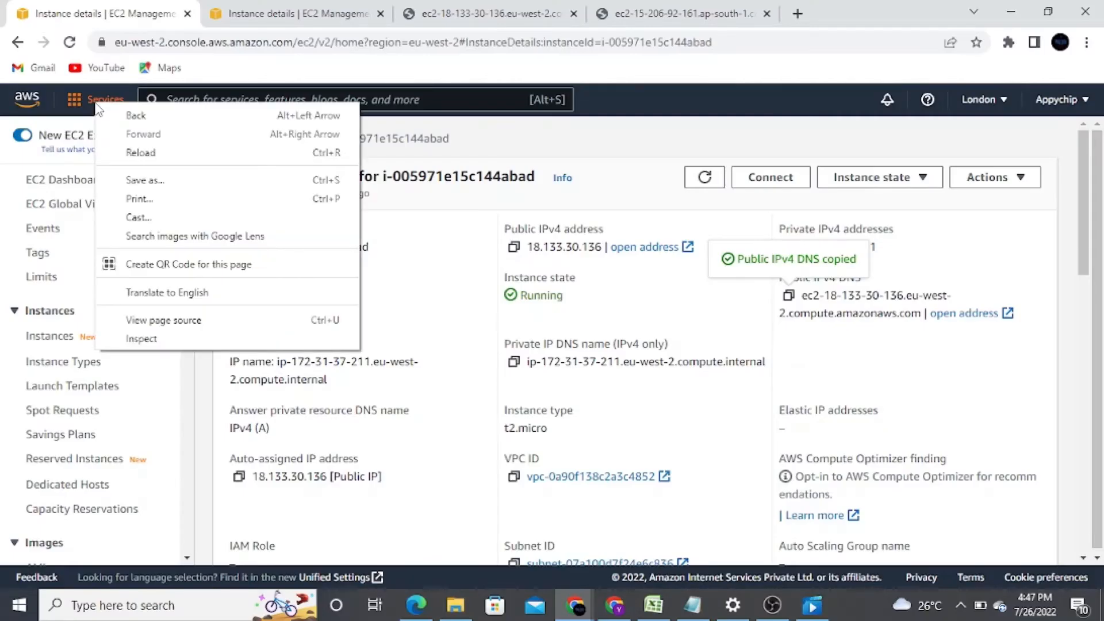
{"action": "left_click", "coordinate": [81, 108]}
{"action": "left_click", "coordinate": [91, 108]}
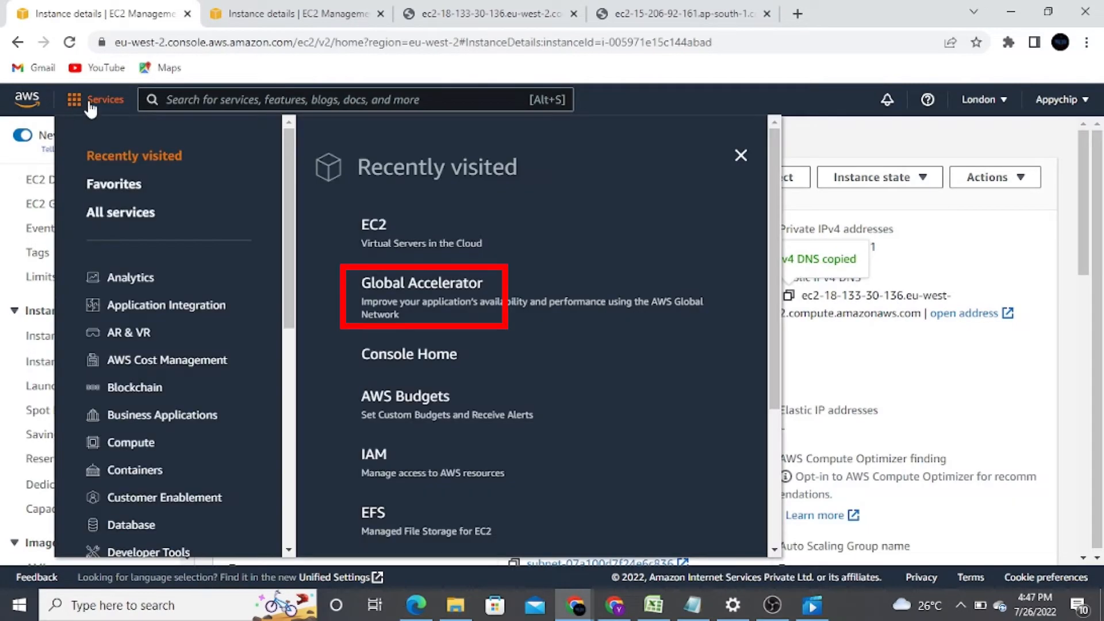
{"action": "right_click", "coordinate": [404, 278]}
{"action": "left_click", "coordinate": [450, 292]}
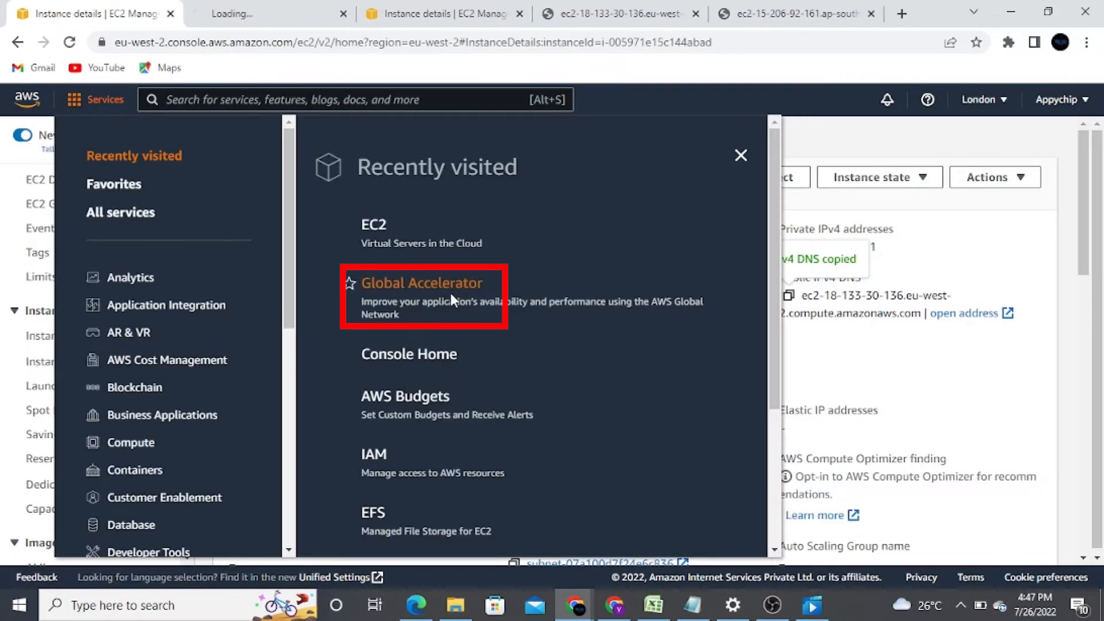
Step: Start creating a Global Accelerator, name it MyAccelerator, keep the Standard type, and continue to the listeners
{"action": "left_click", "coordinate": [229, 12]}
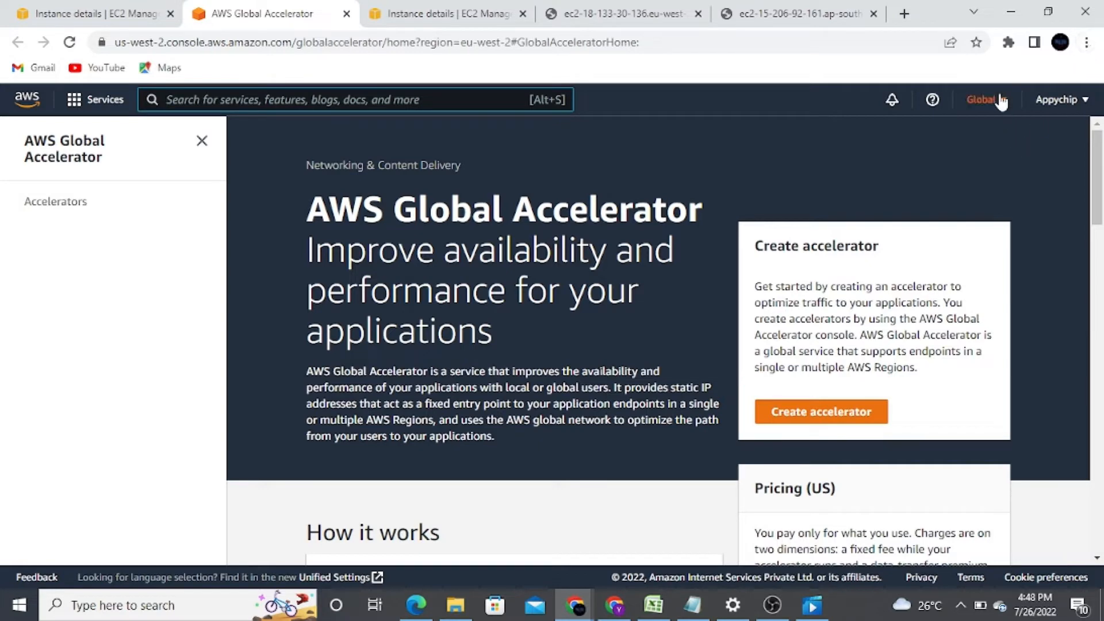
{"action": "left_click", "coordinate": [823, 411]}
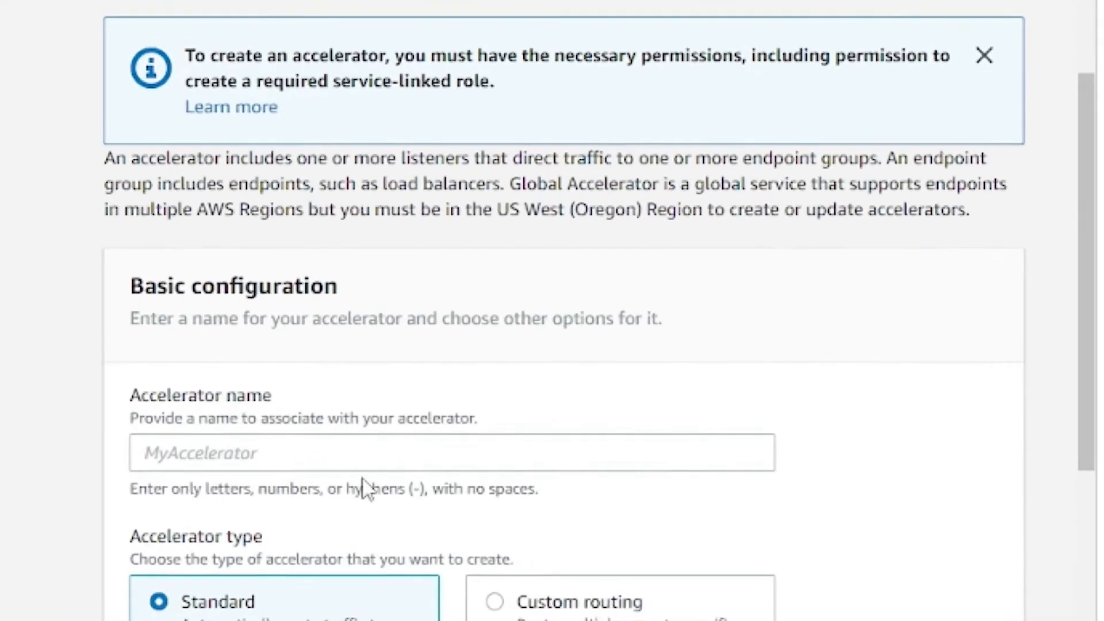
{"action": "left_click", "coordinate": [610, 473]}
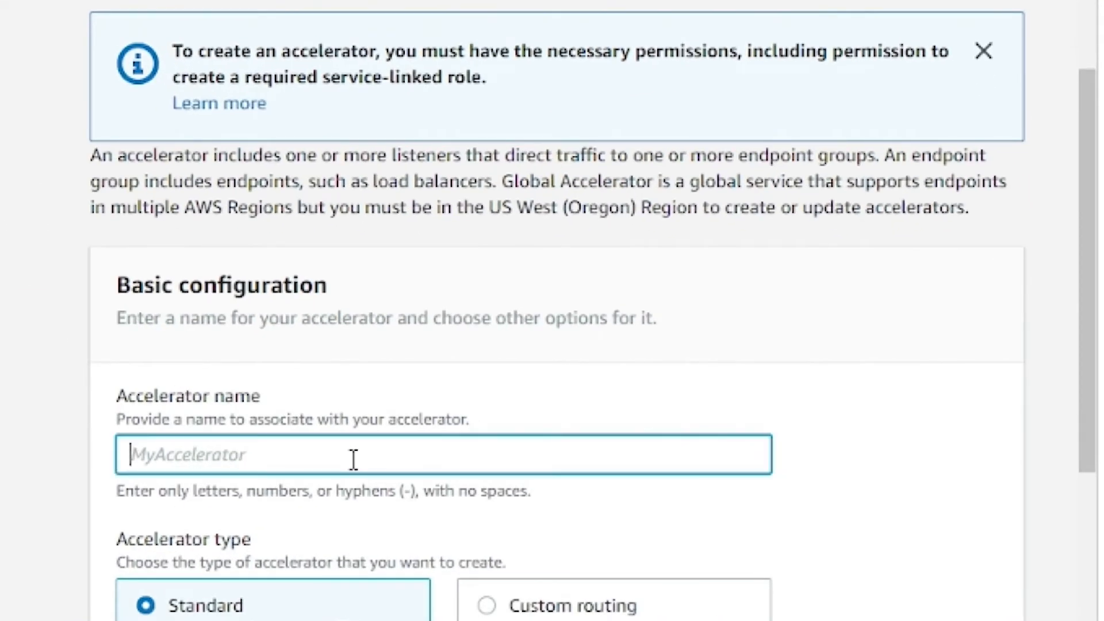
{"action": "type", "text": "MyAccelerator"}
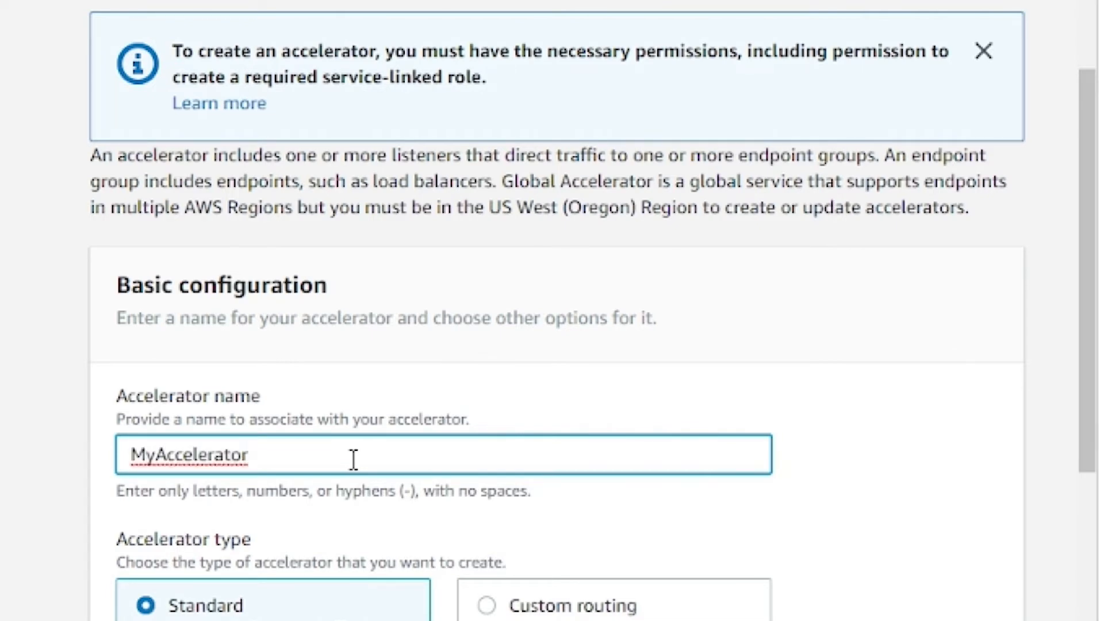
{"action": "scroll", "coordinate": [353, 460], "scroll_direction": "down", "scroll_amount": 4}
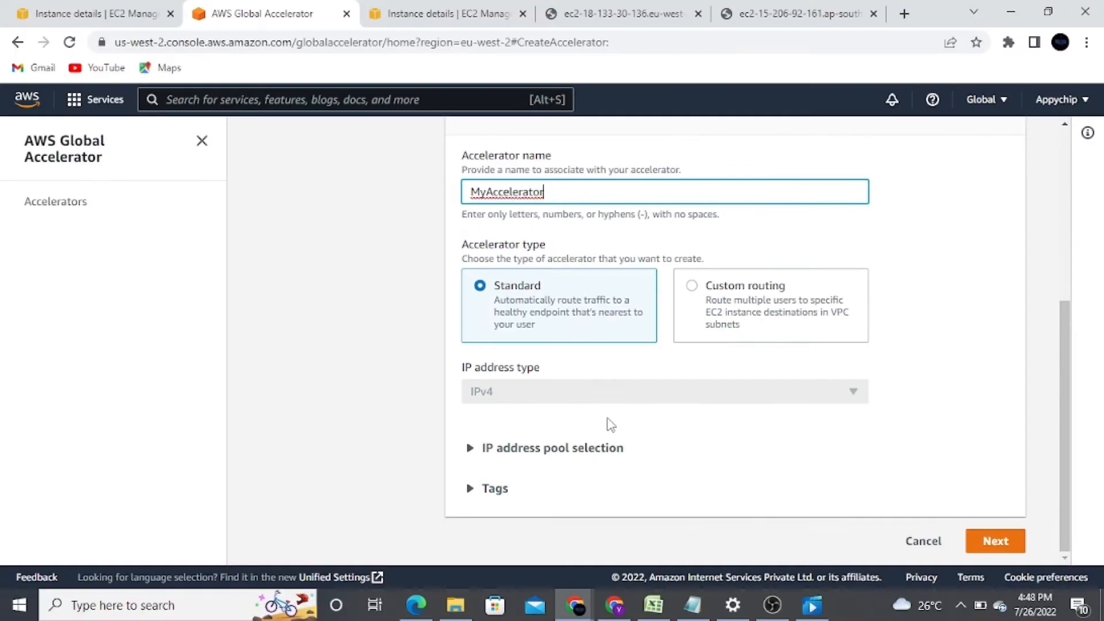
{"action": "left_click", "coordinate": [992, 539]}
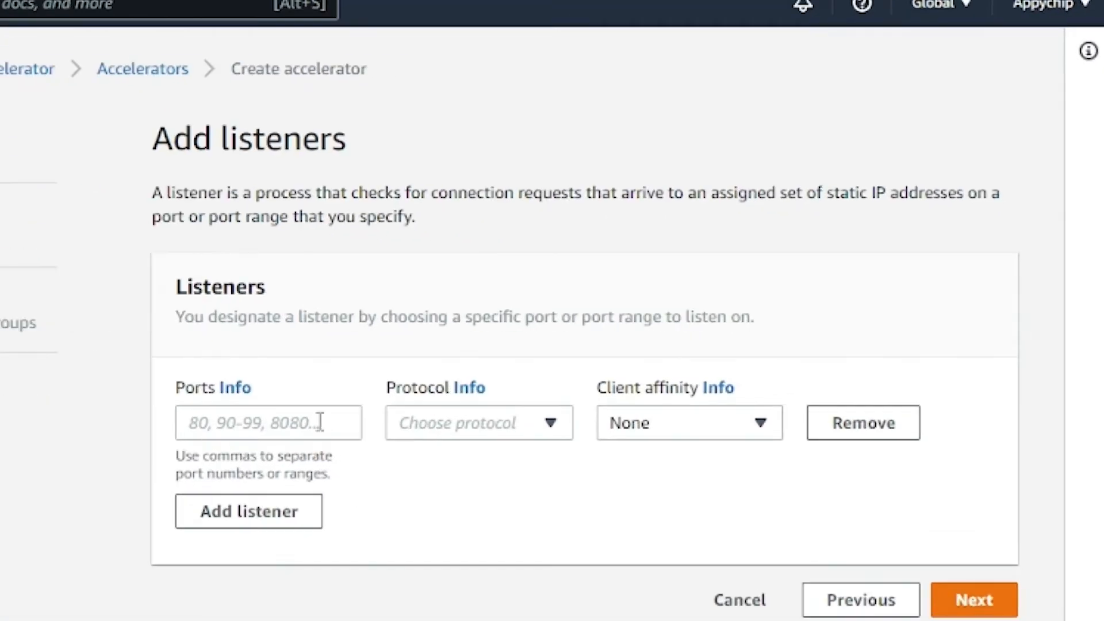
Step: Configure a single listener on port 80 with the TCP protocol and client affinity None, and continue to the endpoint groups
{"action": "left_click", "coordinate": [319, 423]}
{"action": "type", "text": "80"}
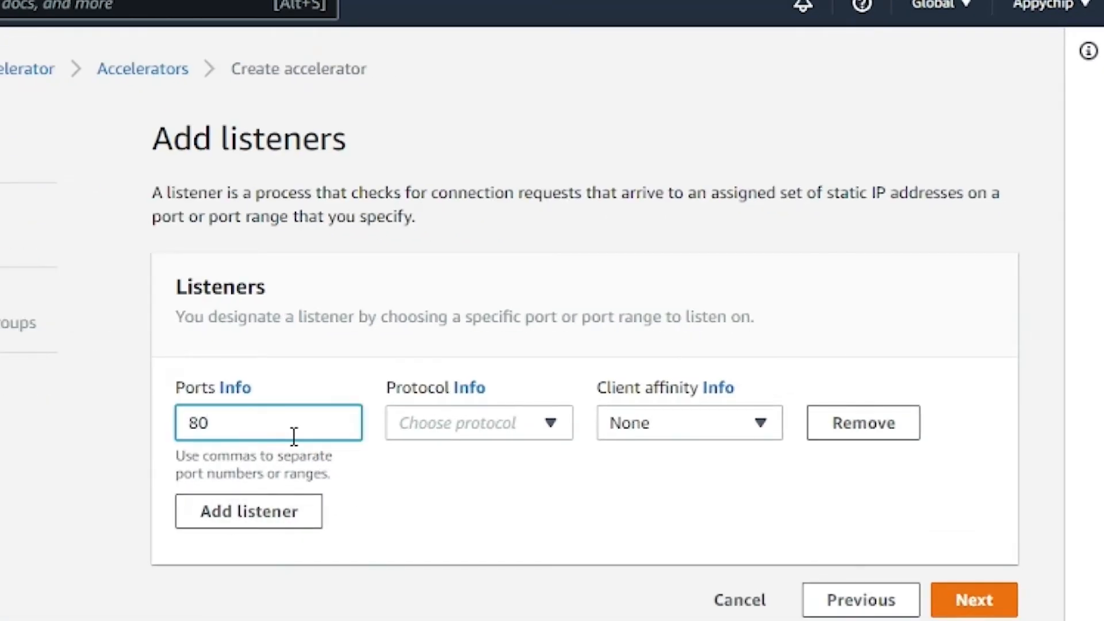
{"action": "left_click", "coordinate": [468, 423]}
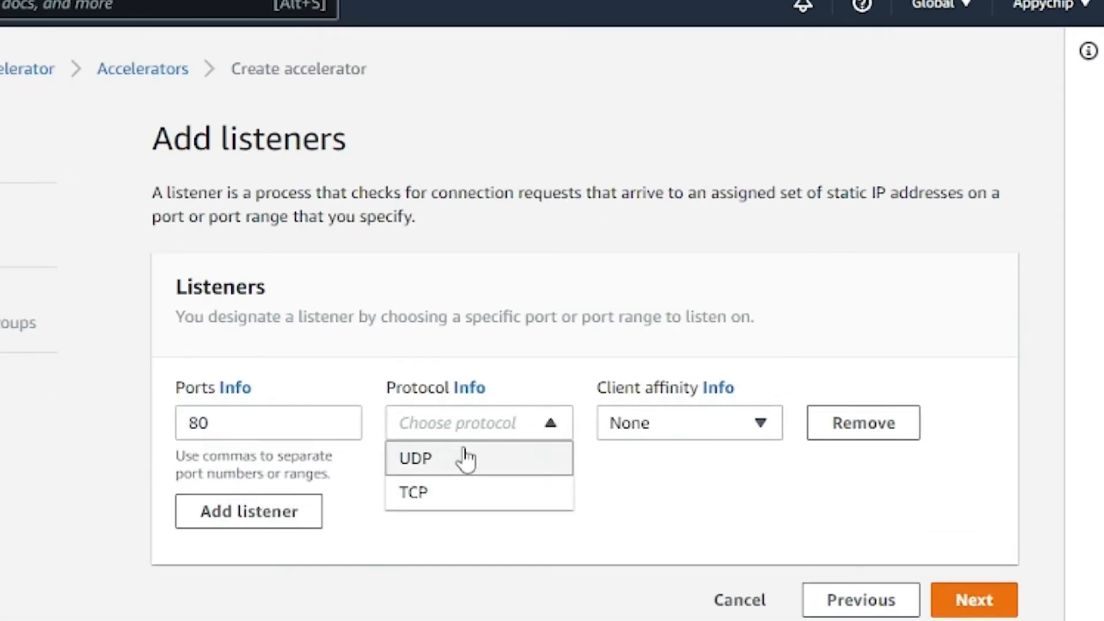
{"action": "left_click", "coordinate": [459, 494]}
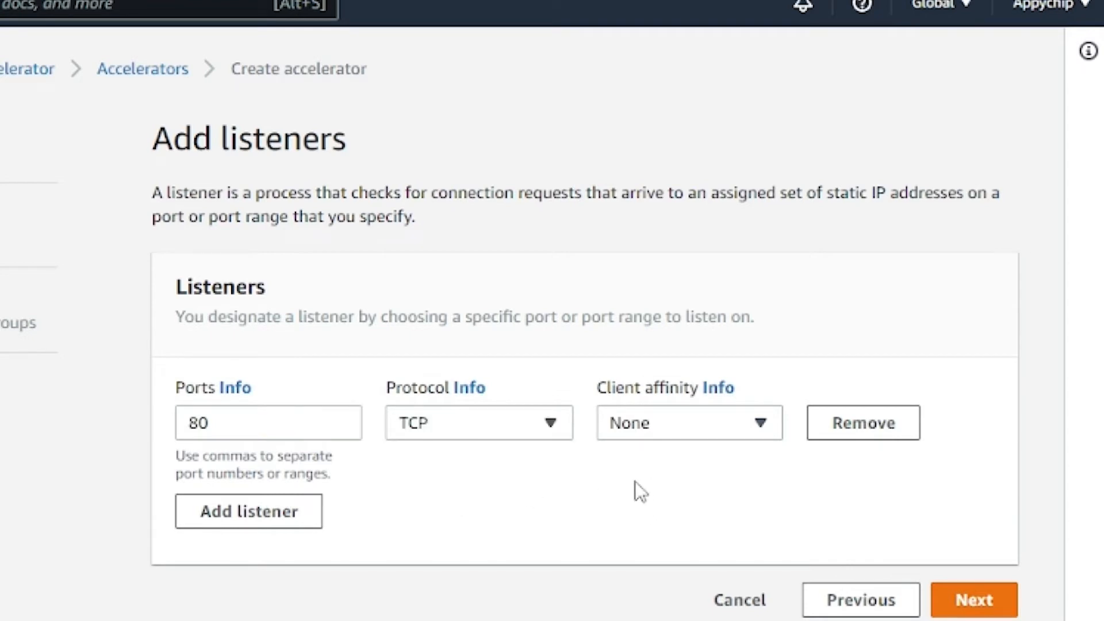
{"action": "left_click", "coordinate": [758, 423]}
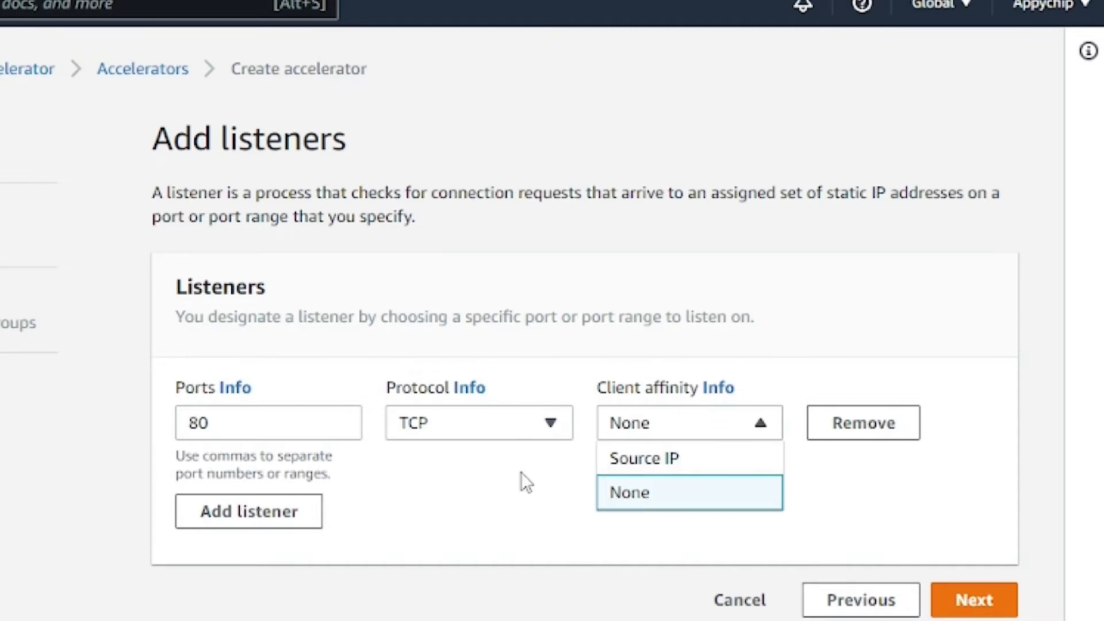
{"action": "left_click", "coordinate": [607, 490]}
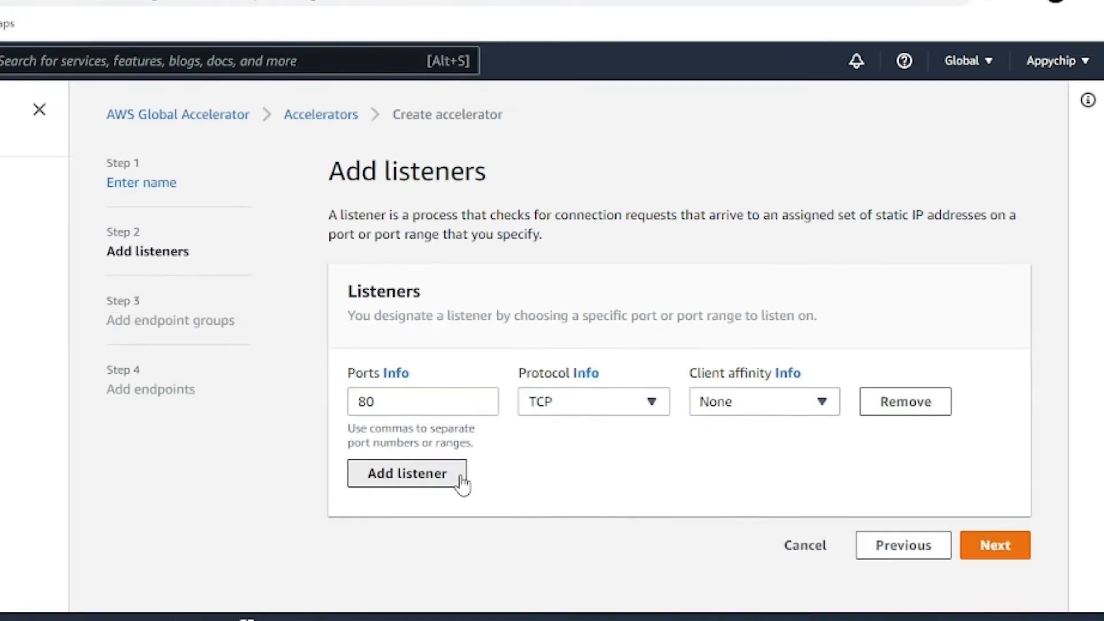
{"action": "left_click", "coordinate": [314, 513]}
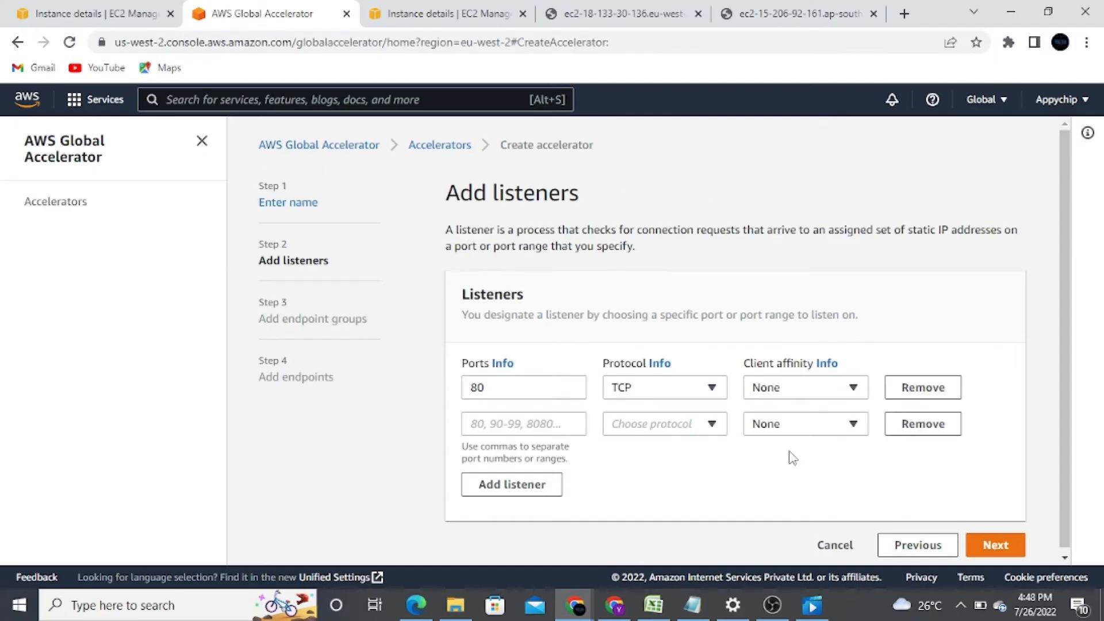
{"action": "left_click", "coordinate": [927, 433]}
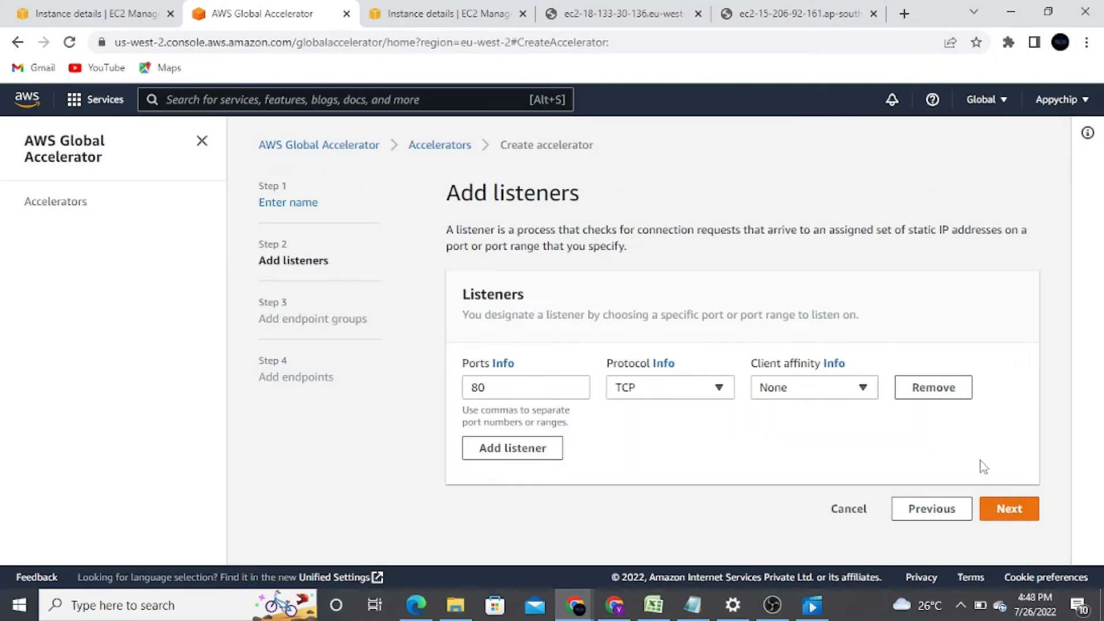
{"action": "left_click", "coordinate": [999, 508]}
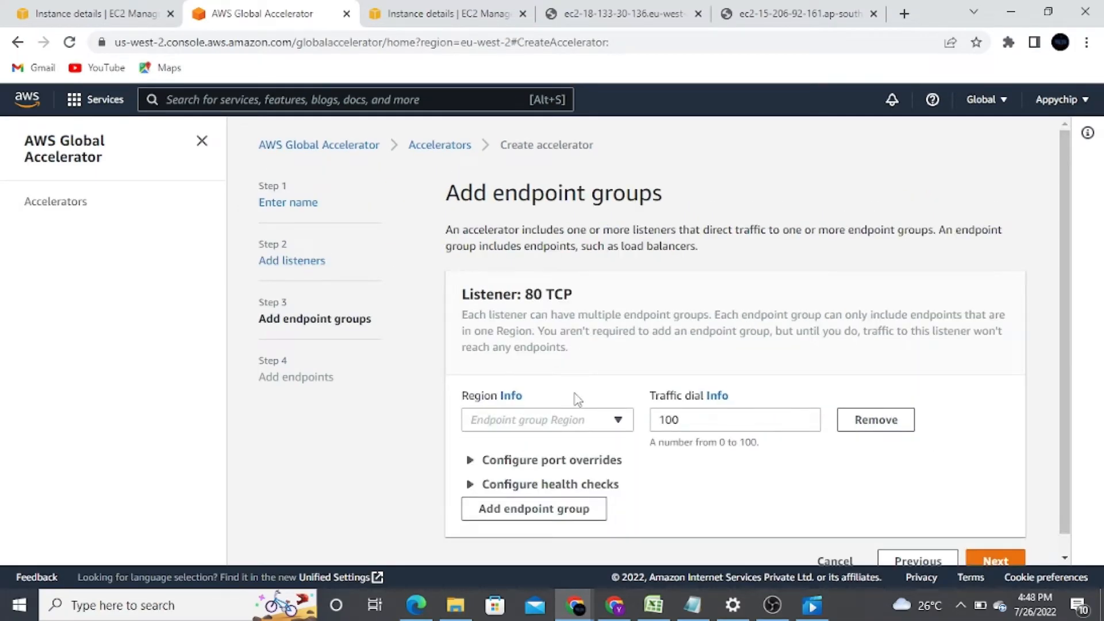
Step: Set the first endpoint group's region to eu-west-2 and check it against the London instance's details
{"action": "left_click", "coordinate": [620, 415]}
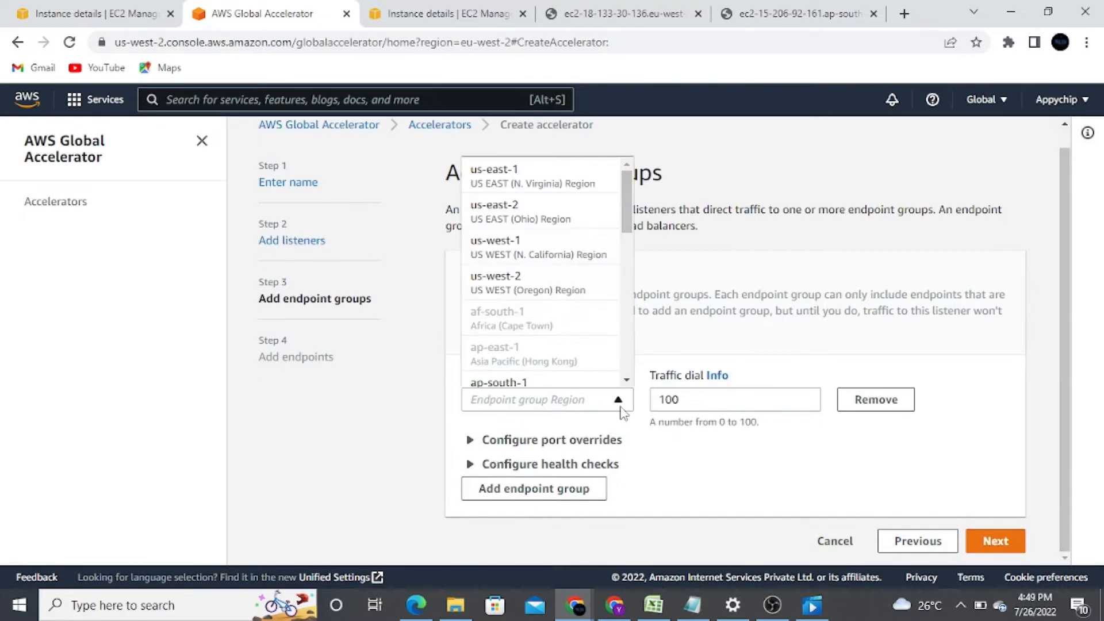
{"action": "scroll", "coordinate": [569, 282], "scroll_direction": "down", "scroll_amount": 5}
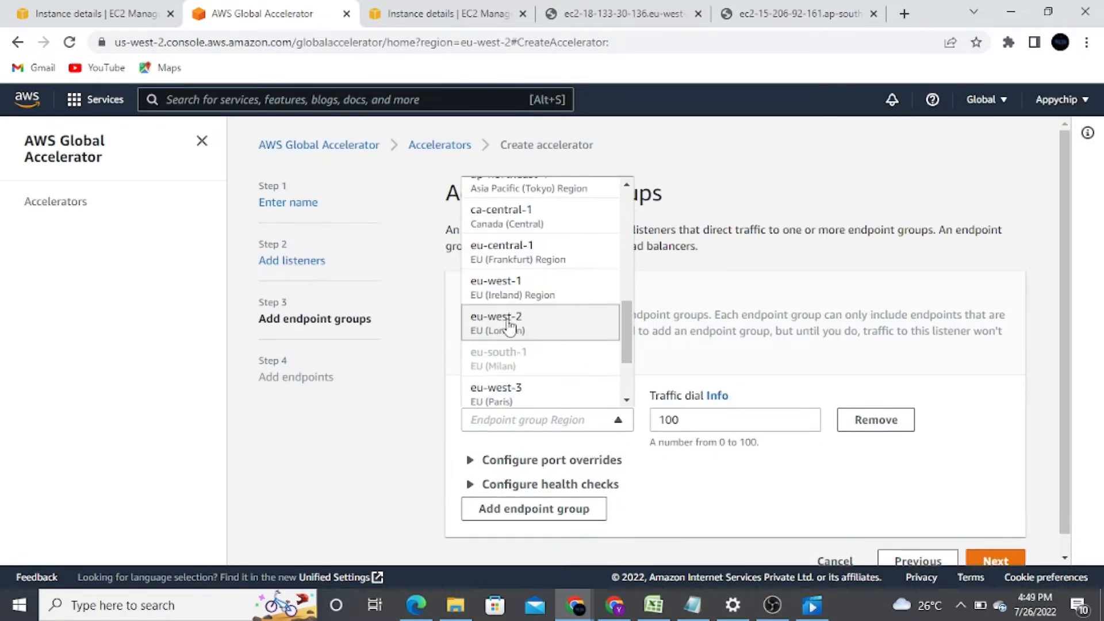
{"action": "left_click", "coordinate": [524, 325]}
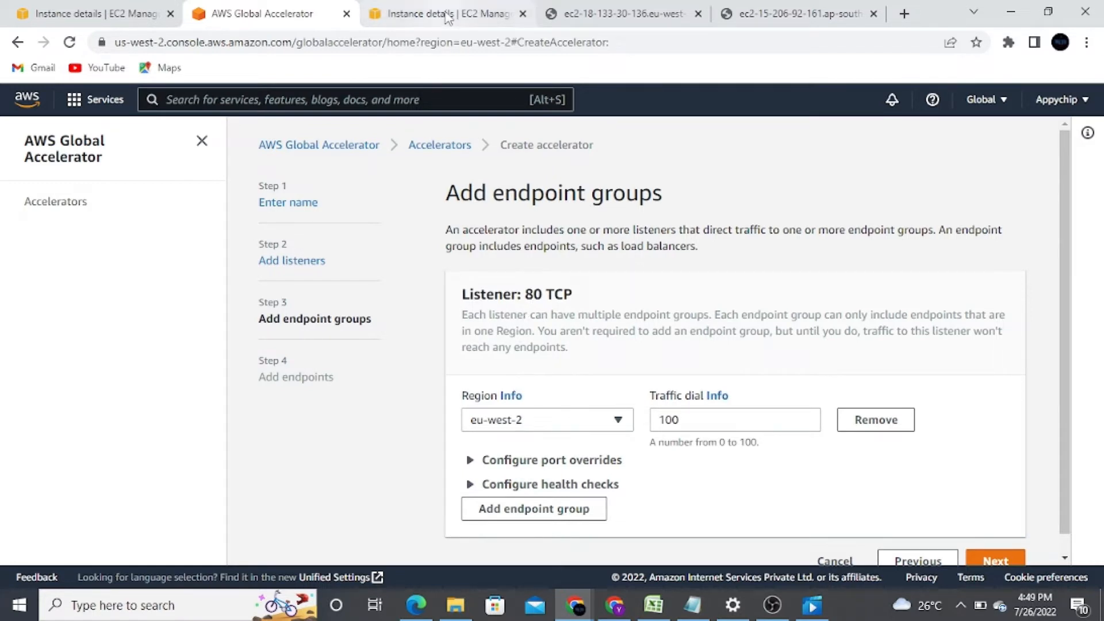
{"action": "left_click", "coordinate": [104, 13]}
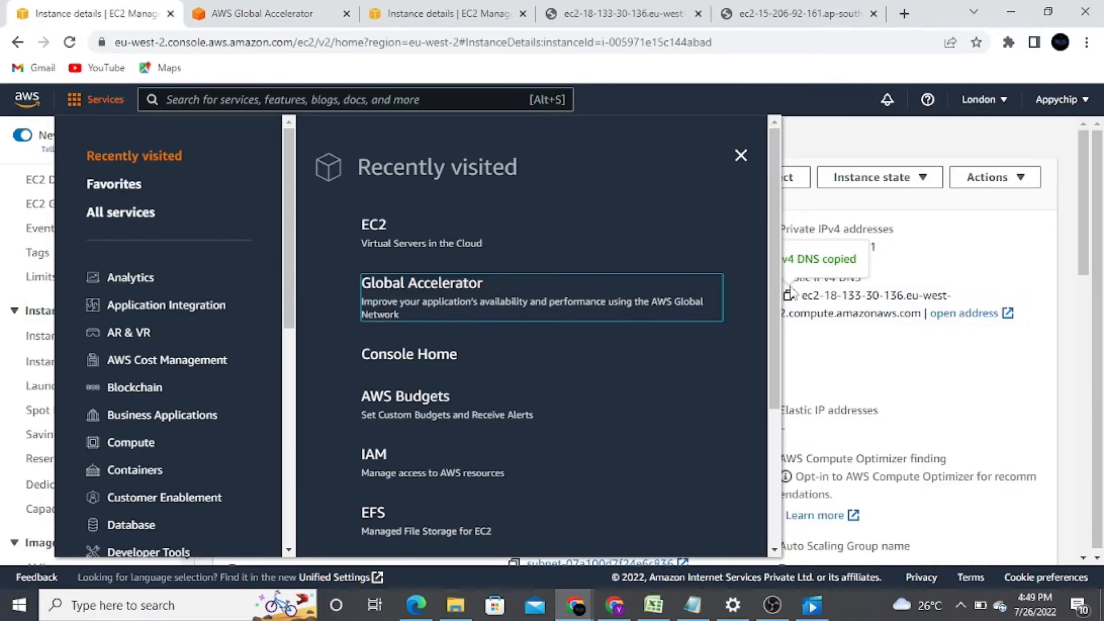
{"action": "left_click", "coordinate": [837, 369]}
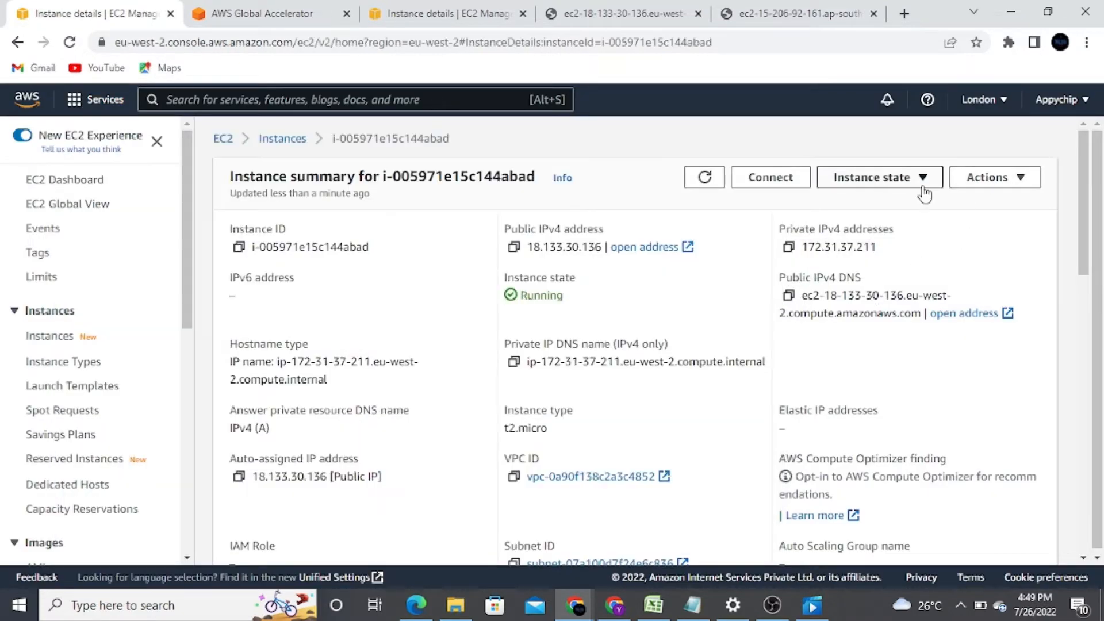
{"action": "left_click", "coordinate": [305, 13]}
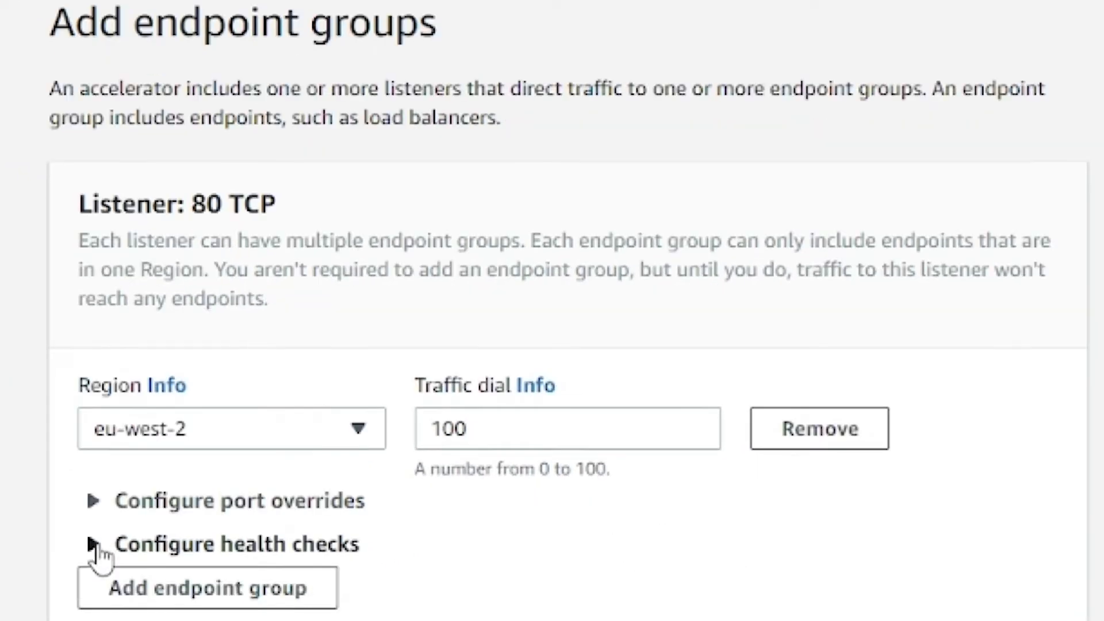
Step: Configure the eu-west-2 group's health checks to use the HTTP protocol with a 10-second interval
{"action": "left_click", "coordinate": [96, 545]}
{"action": "scroll", "coordinate": [327, 572], "scroll_direction": "down", "scroll_amount": 10}
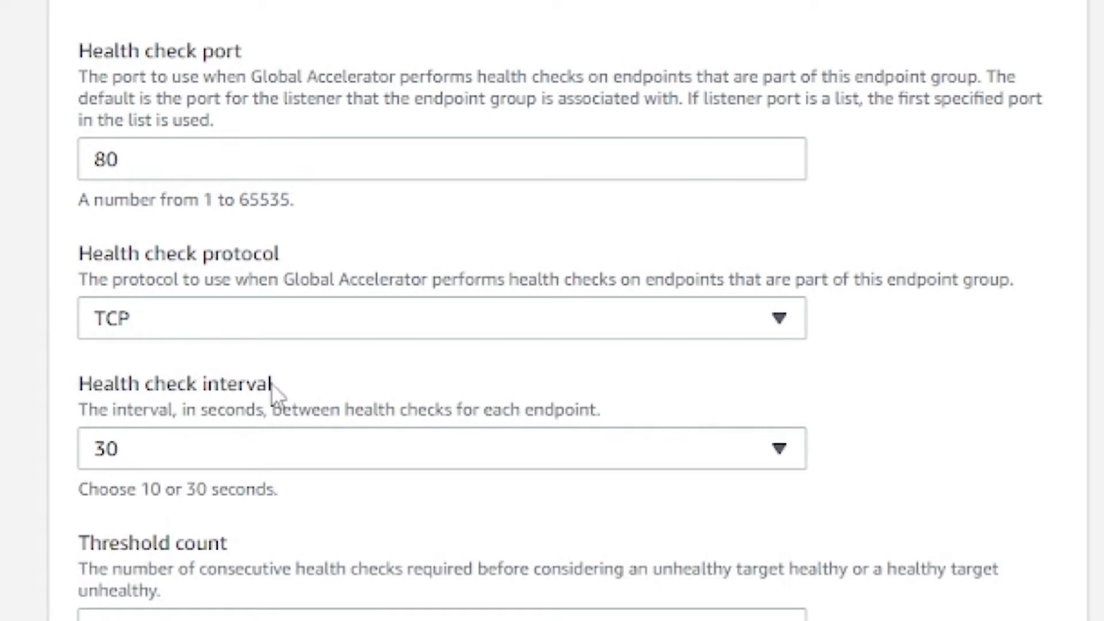
{"action": "left_click", "coordinate": [253, 328]}
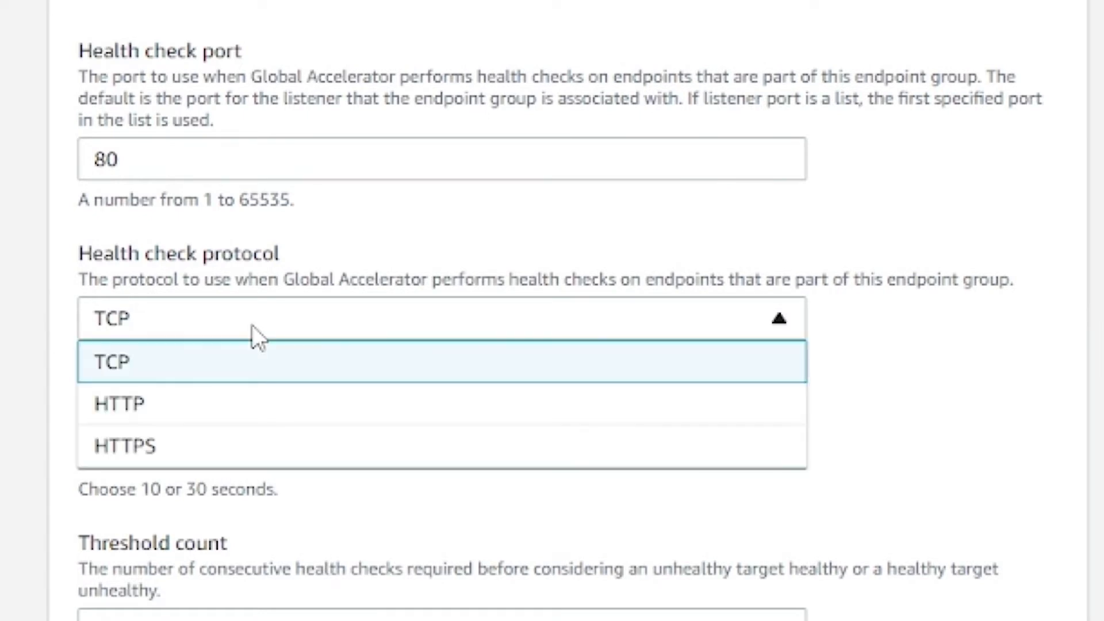
{"action": "left_click", "coordinate": [228, 389]}
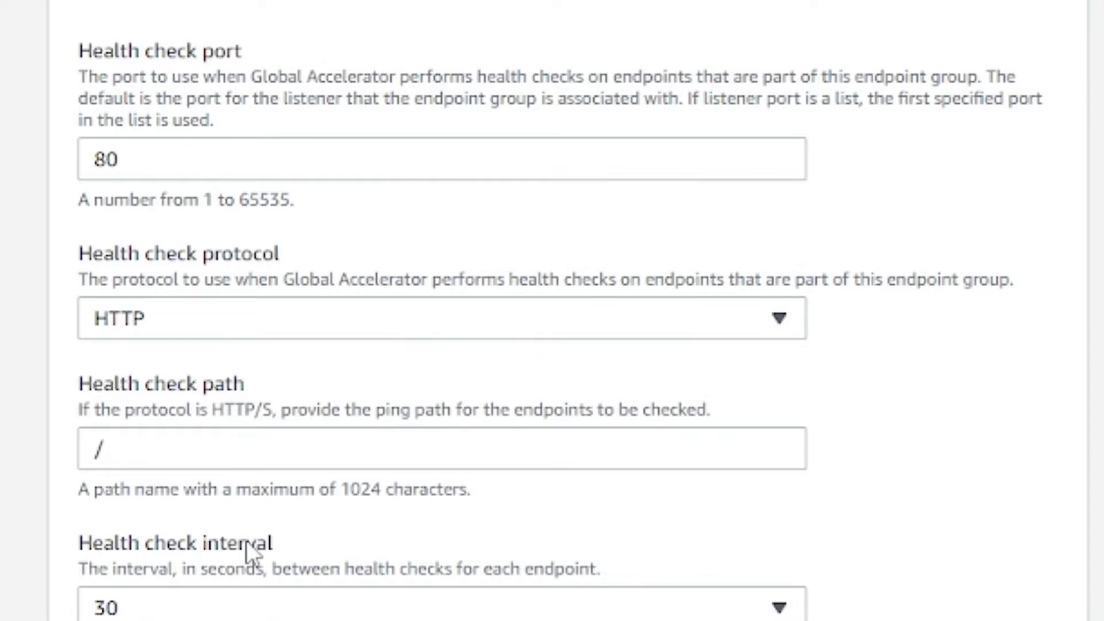
{"action": "scroll", "coordinate": [246, 541], "scroll_direction": "down", "scroll_amount": 3}
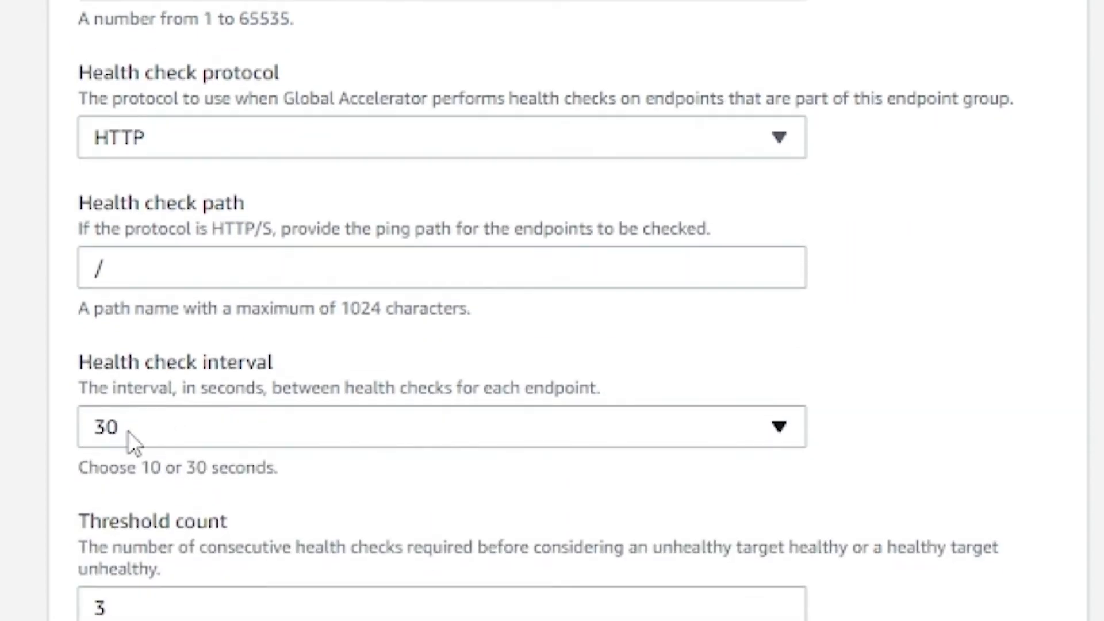
{"action": "scroll", "coordinate": [146, 468], "scroll_direction": "down", "scroll_amount": 2}
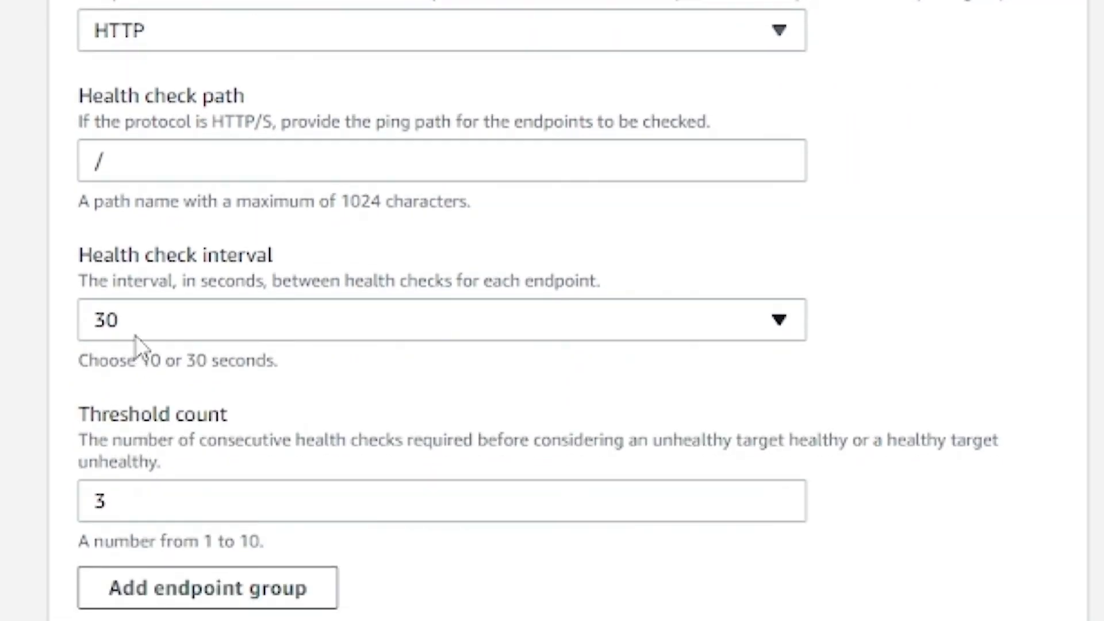
{"action": "left_click", "coordinate": [133, 311]}
{"action": "left_click", "coordinate": [128, 368]}
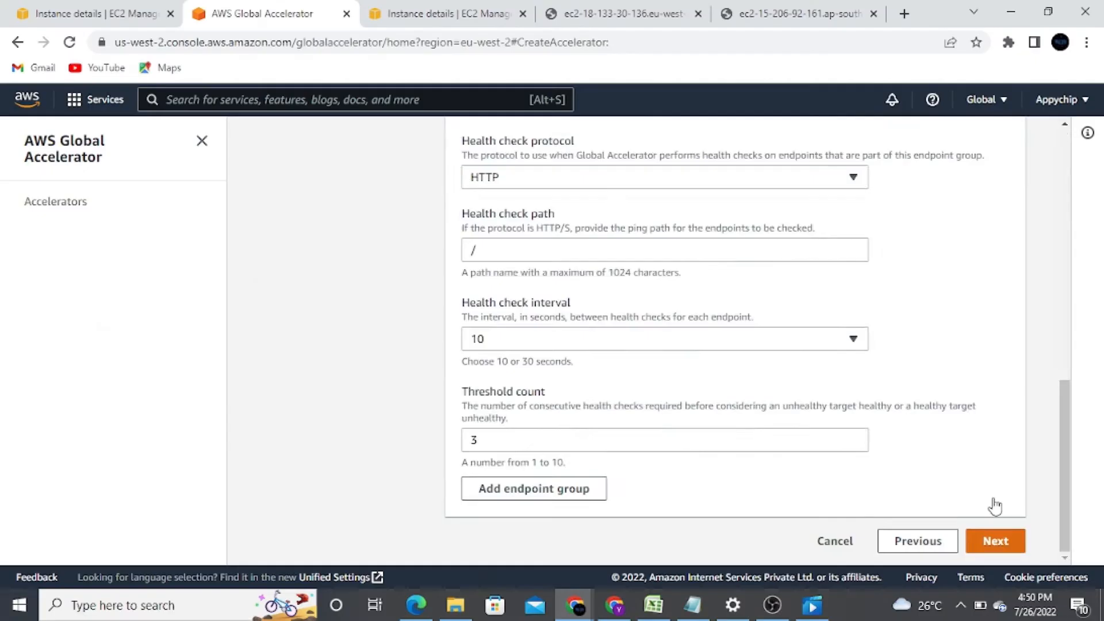
Step: Add a second endpoint group to the port 80 listener and set its region to ap-south-1
{"action": "left_click", "coordinate": [614, 485]}
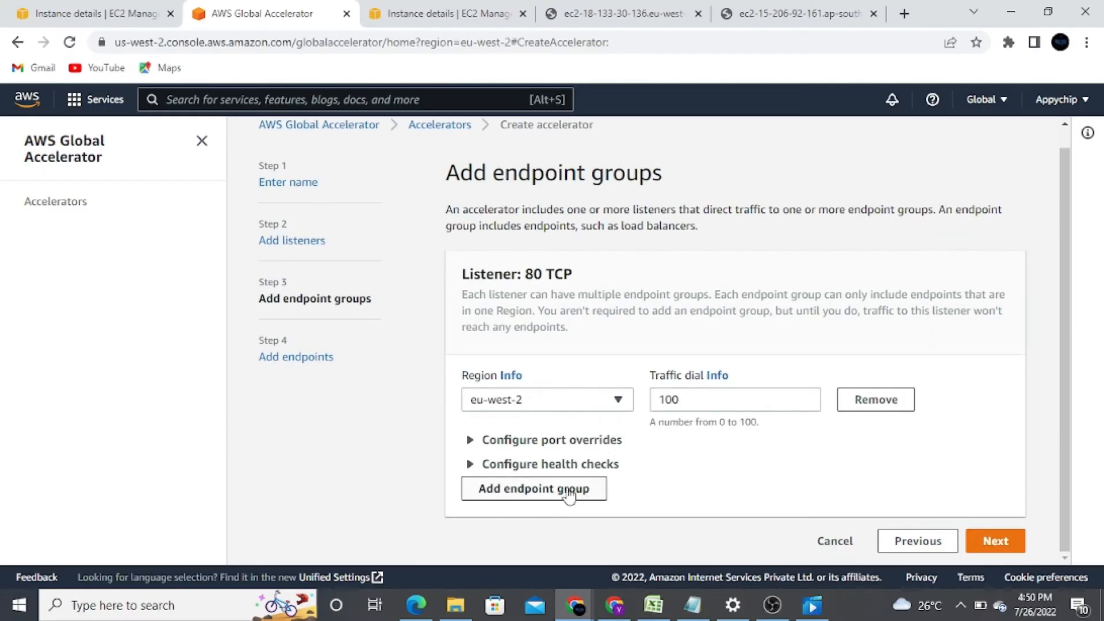
{"action": "left_click", "coordinate": [564, 490]}
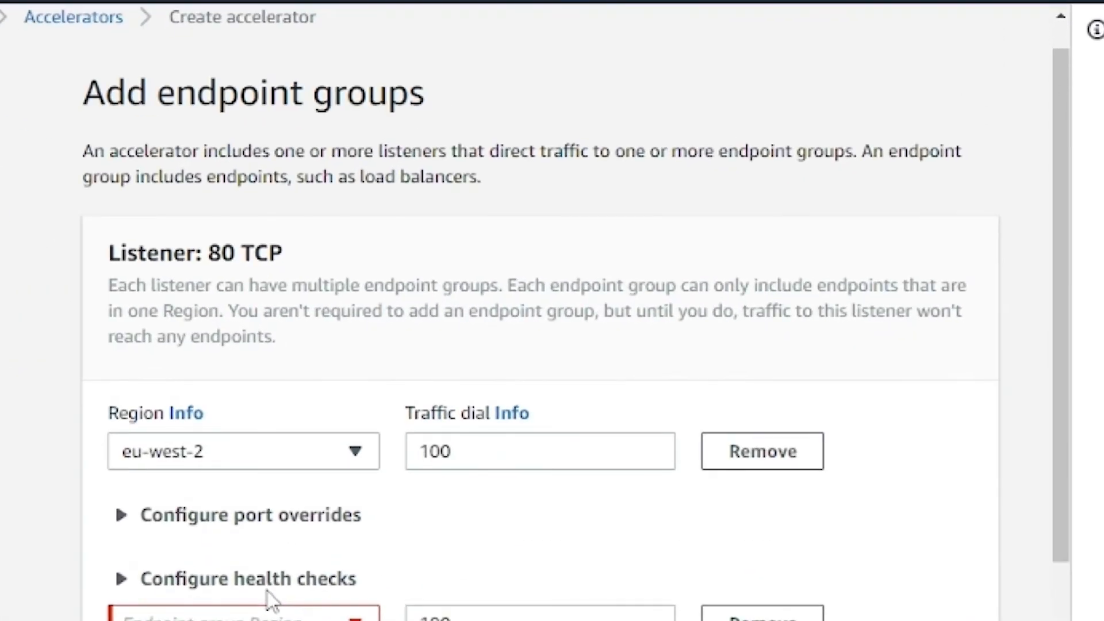
{"action": "scroll", "coordinate": [270, 601], "scroll_direction": "down", "scroll_amount": 3}
{"action": "left_click", "coordinate": [328, 465]}
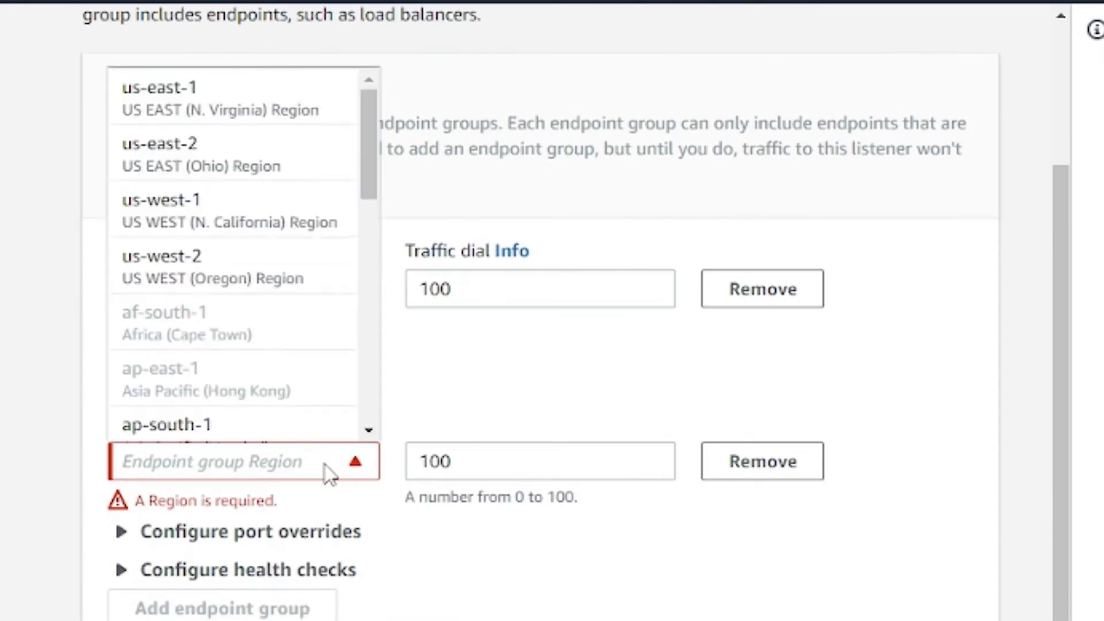
{"action": "scroll", "coordinate": [204, 210], "scroll_direction": "down", "scroll_amount": 4}
{"action": "left_click", "coordinate": [204, 210]}
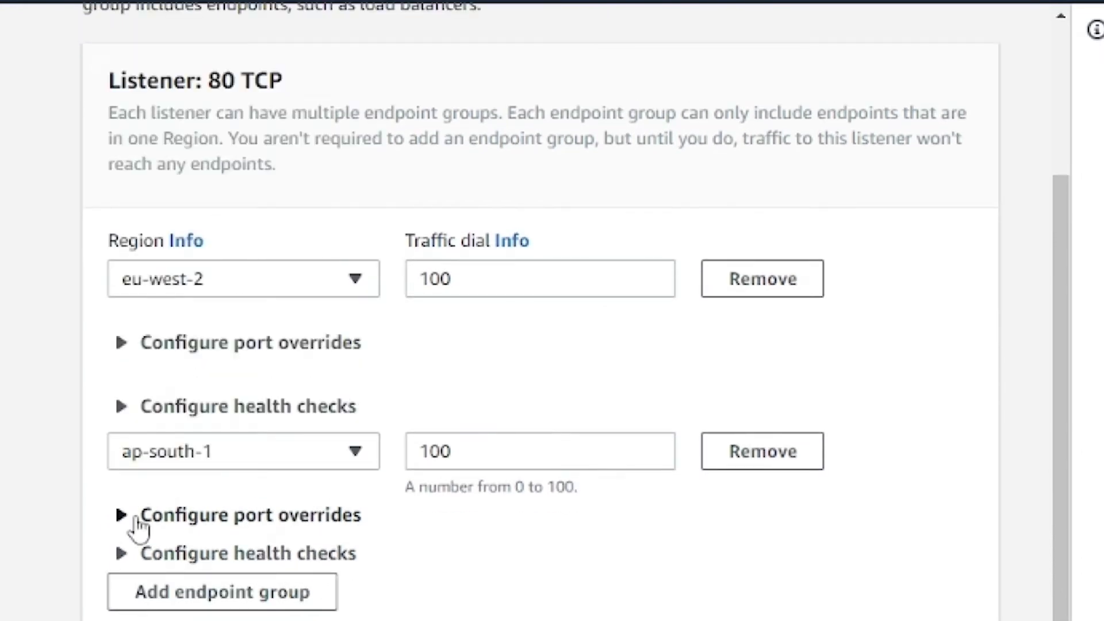
Step: Configure the ap-south-1 group's health checks to use HTTP with a 10-second interval, and continue to adding endpoints
{"action": "left_click", "coordinate": [127, 553]}
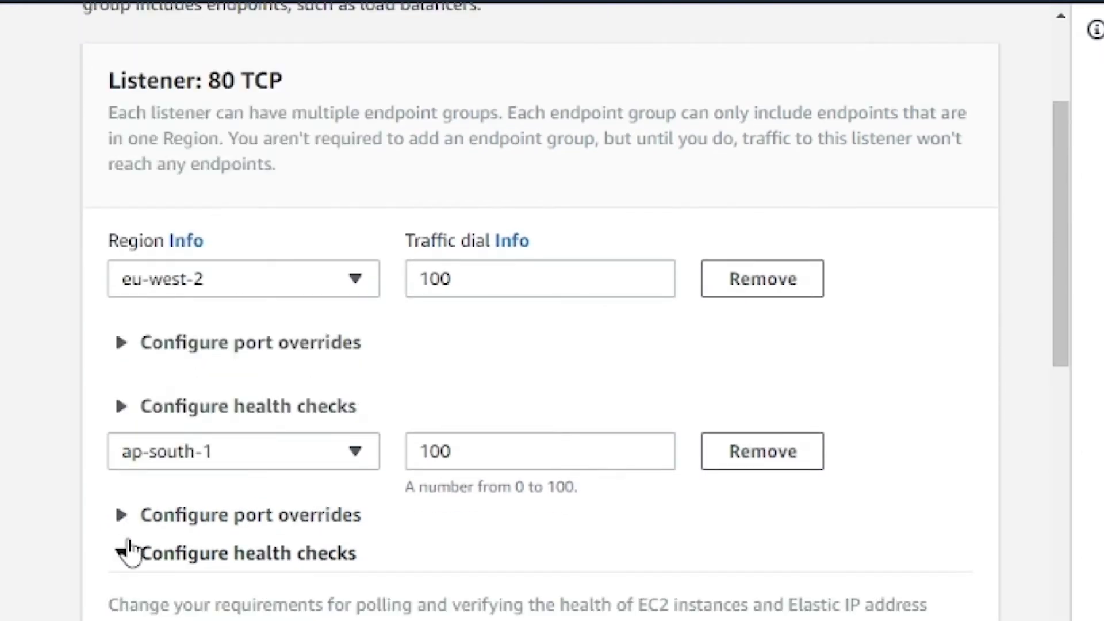
{"action": "scroll", "coordinate": [274, 534], "scroll_direction": "down", "scroll_amount": 12}
{"action": "scroll", "coordinate": [264, 403], "scroll_direction": "down", "scroll_amount": 2}
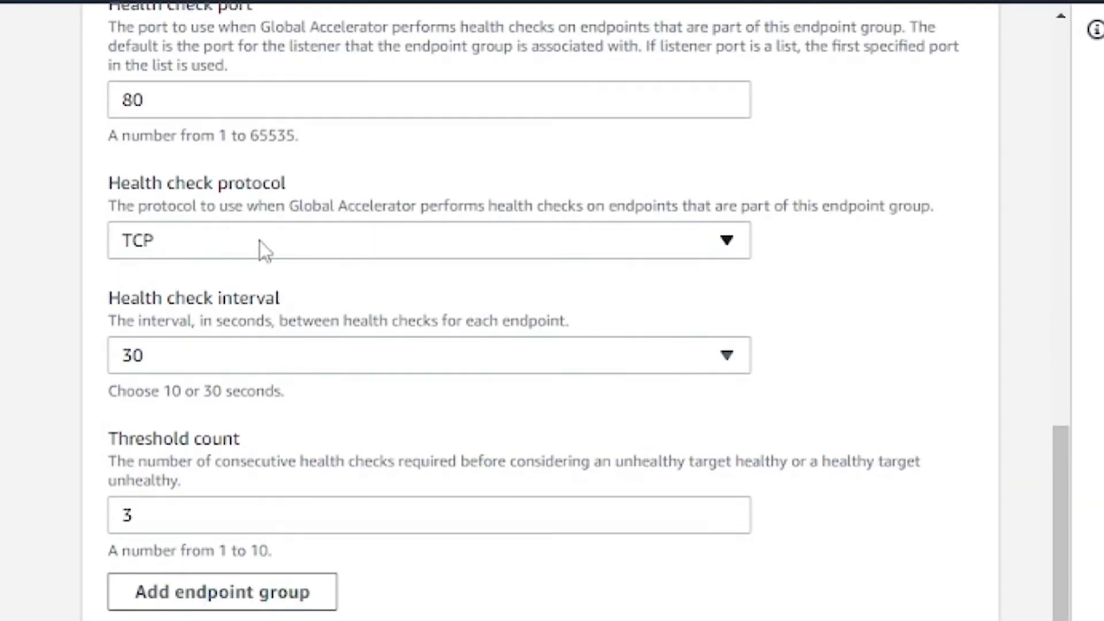
{"action": "left_click", "coordinate": [260, 240]}
{"action": "left_click", "coordinate": [253, 327]}
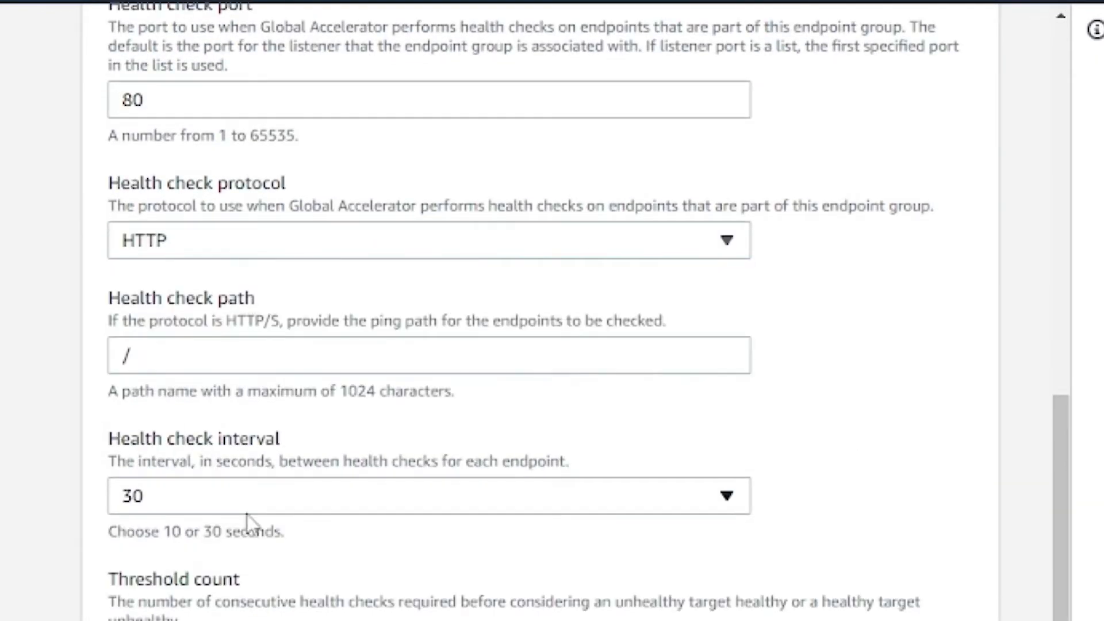
{"action": "scroll", "coordinate": [201, 403], "scroll_direction": "down", "scroll_amount": 2}
{"action": "left_click", "coordinate": [162, 340]}
{"action": "left_click", "coordinate": [177, 409]}
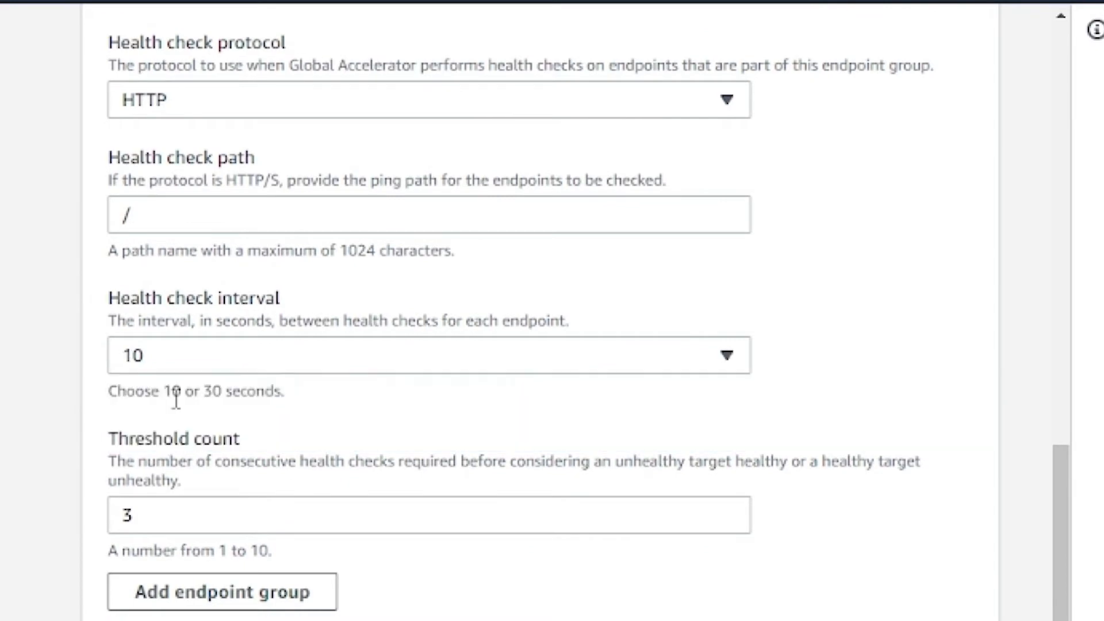
{"action": "left_click", "coordinate": [990, 537]}
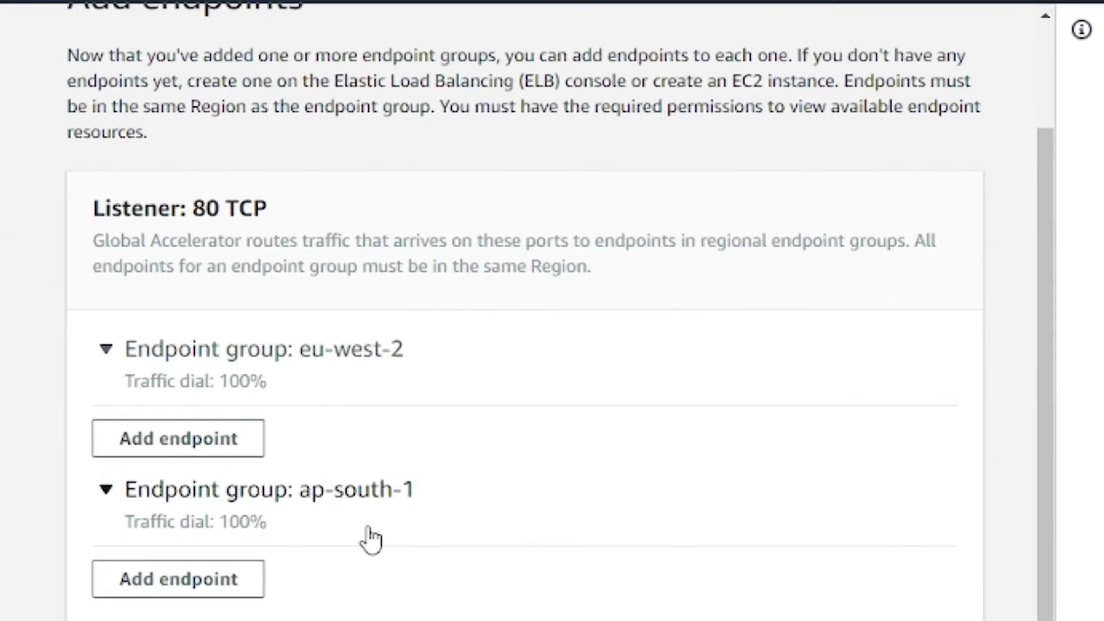
Step: Add the EC2 instance i-005971e15c144abad as an endpoint to the eu-west-2 endpoint group
{"action": "left_click", "coordinate": [216, 438]}
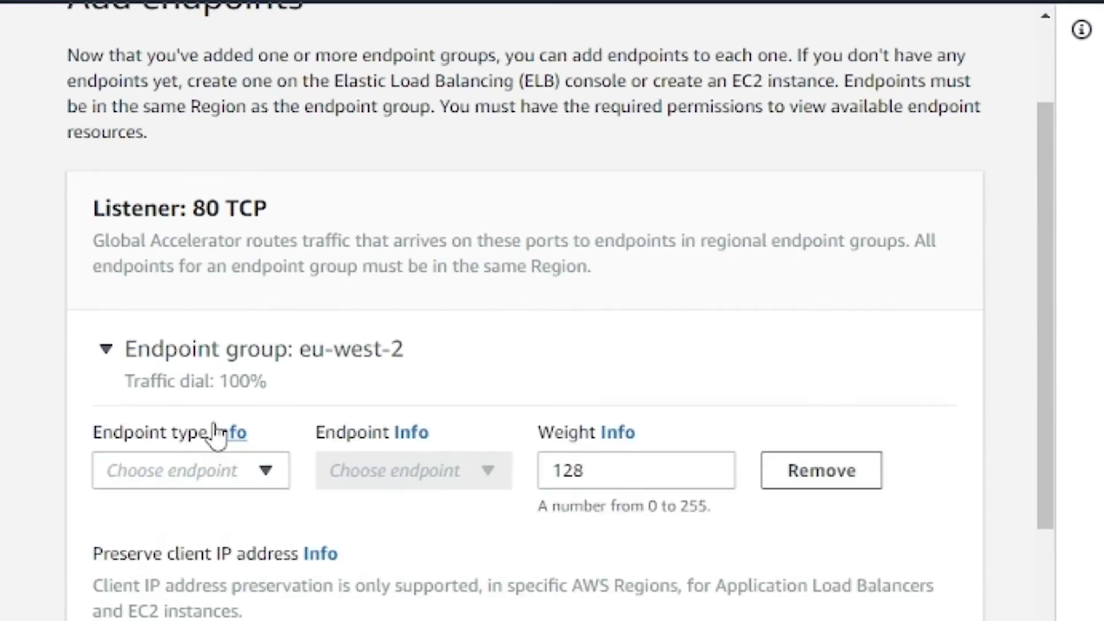
{"action": "scroll", "coordinate": [241, 345], "scroll_direction": "down", "scroll_amount": 3}
{"action": "left_click", "coordinate": [251, 275]}
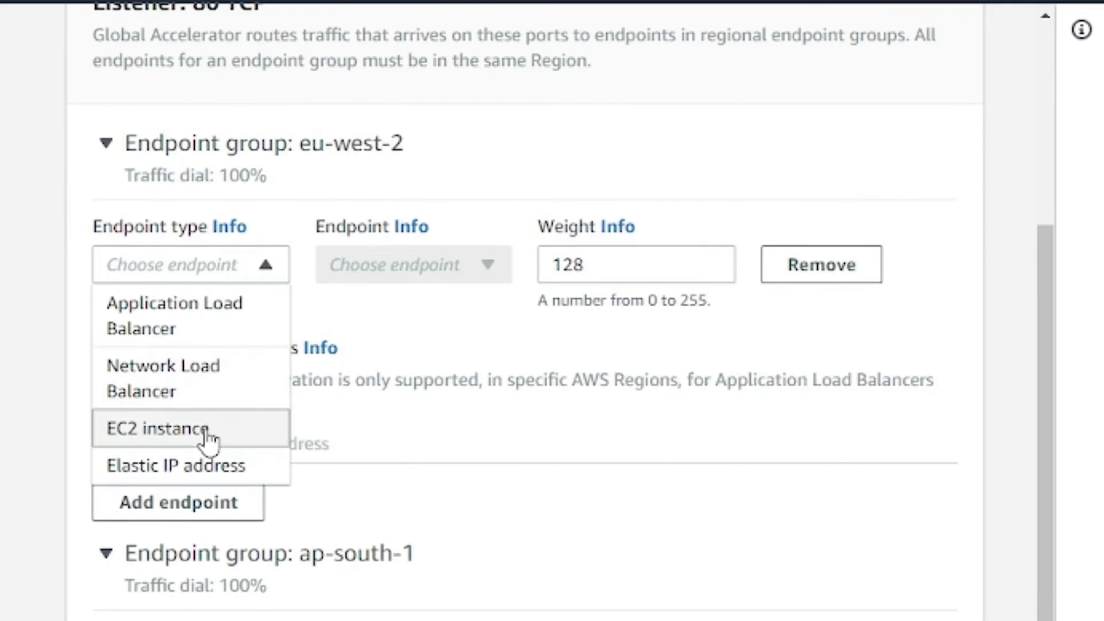
{"action": "left_click", "coordinate": [239, 433]}
{"action": "scroll", "coordinate": [387, 447], "scroll_direction": "down", "scroll_amount": 1}
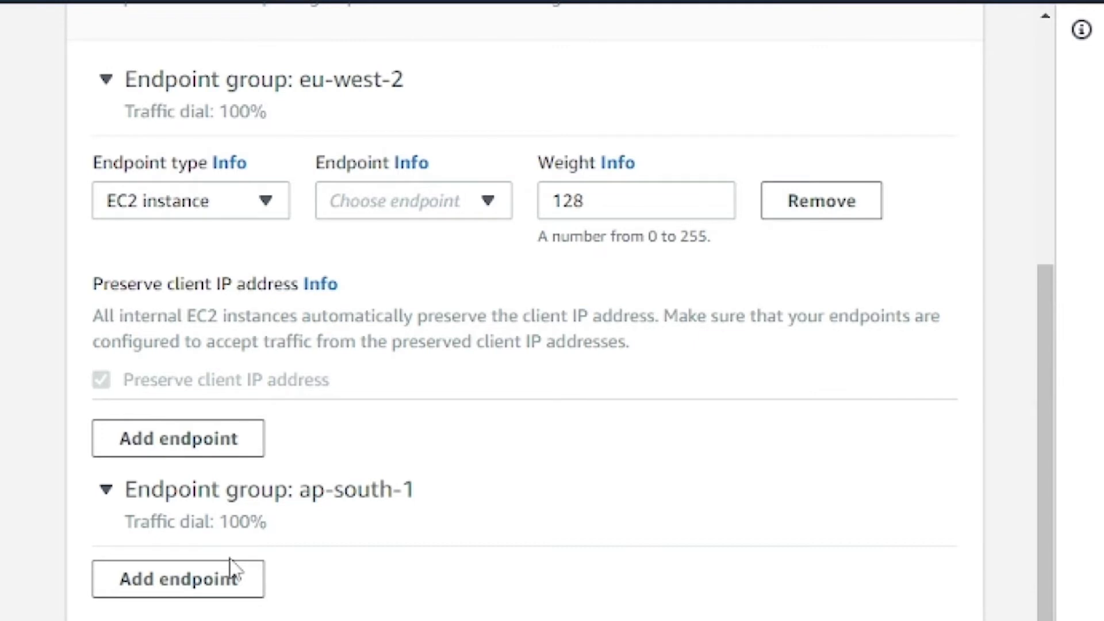
{"action": "left_click", "coordinate": [460, 214]}
{"action": "left_click", "coordinate": [460, 296]}
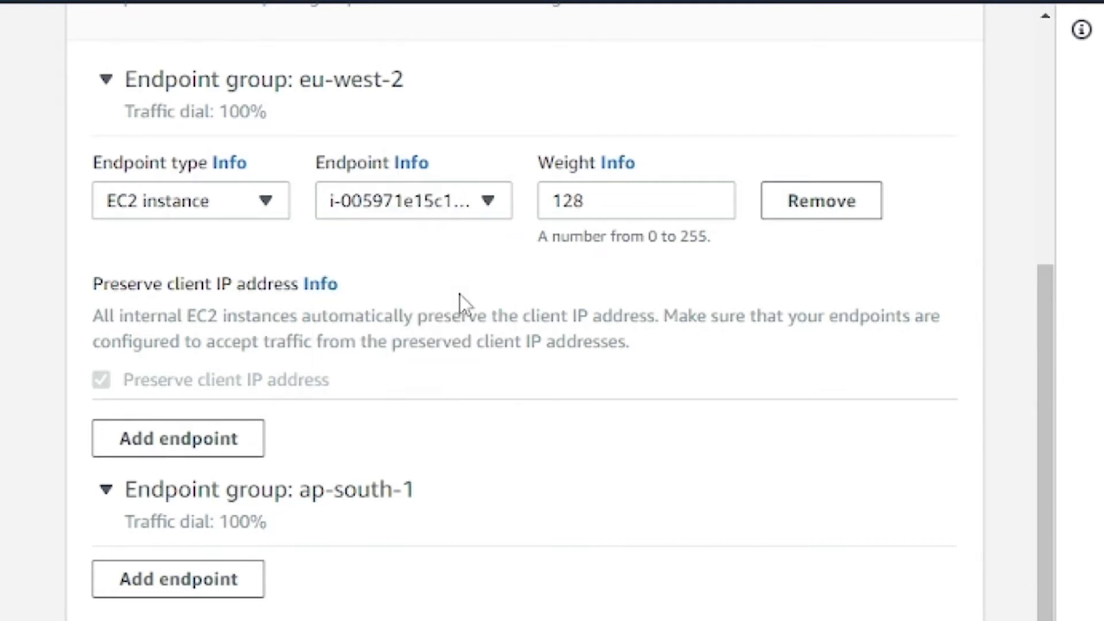
Step: Add the EC2 instance i-0877ea3a89dfa8cb0 as the ap-south-1 group's endpoint and create the accelerator
{"action": "left_click", "coordinate": [166, 589]}
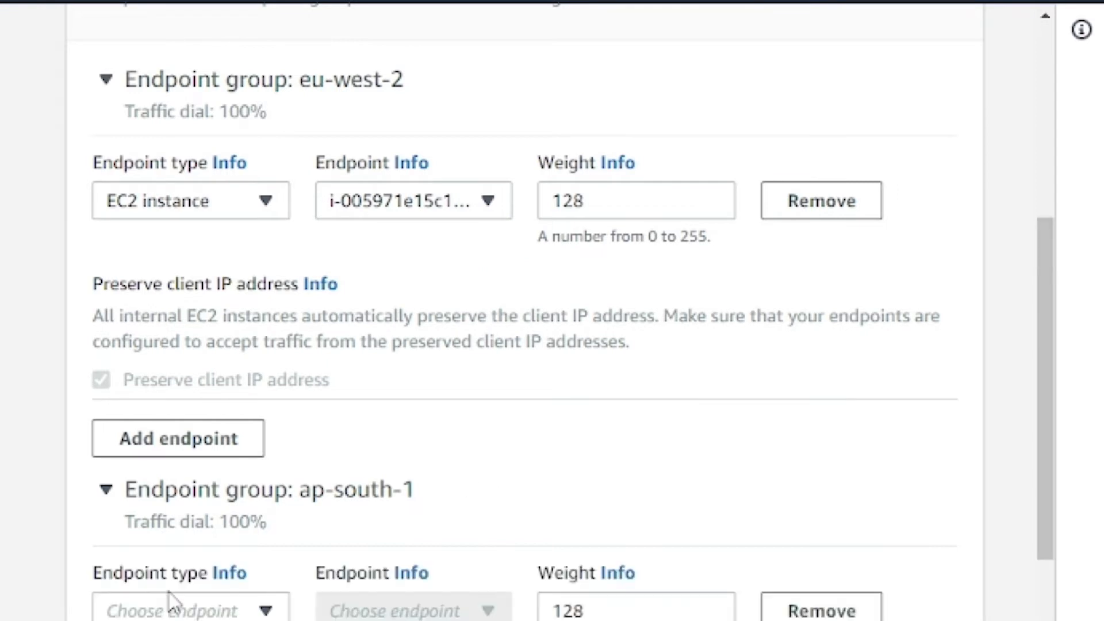
{"action": "scroll", "coordinate": [167, 598], "scroll_direction": "down", "scroll_amount": 1}
{"action": "scroll", "coordinate": [248, 467], "scroll_direction": "down", "scroll_amount": 1}
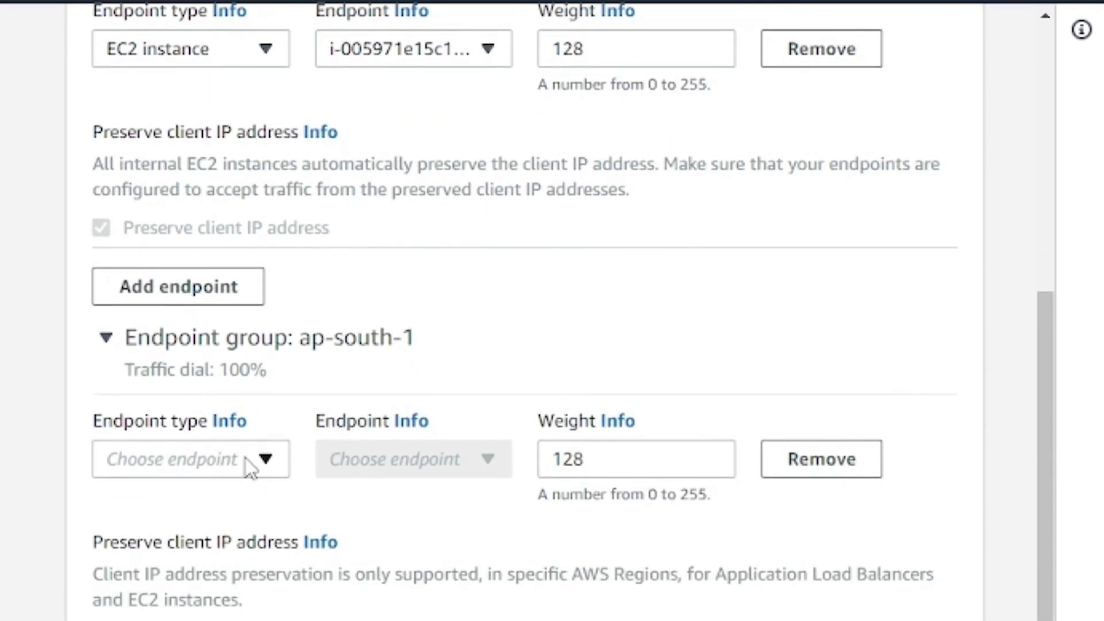
{"action": "left_click", "coordinate": [260, 464]}
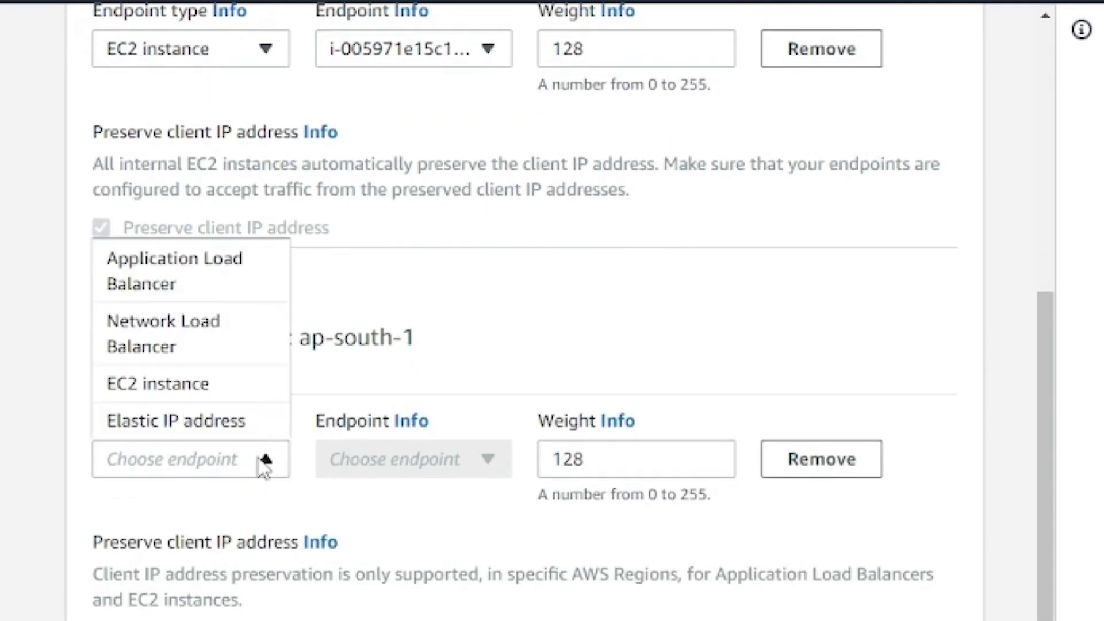
{"action": "left_click", "coordinate": [222, 408]}
{"action": "left_click", "coordinate": [352, 469]}
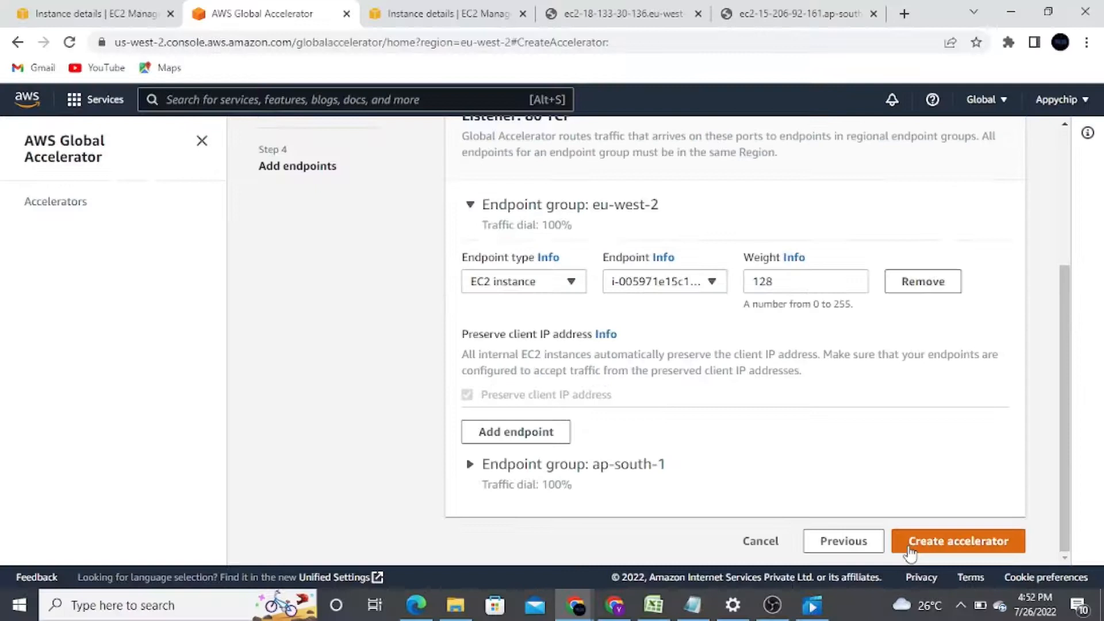
{"action": "left_click", "coordinate": [914, 538]}
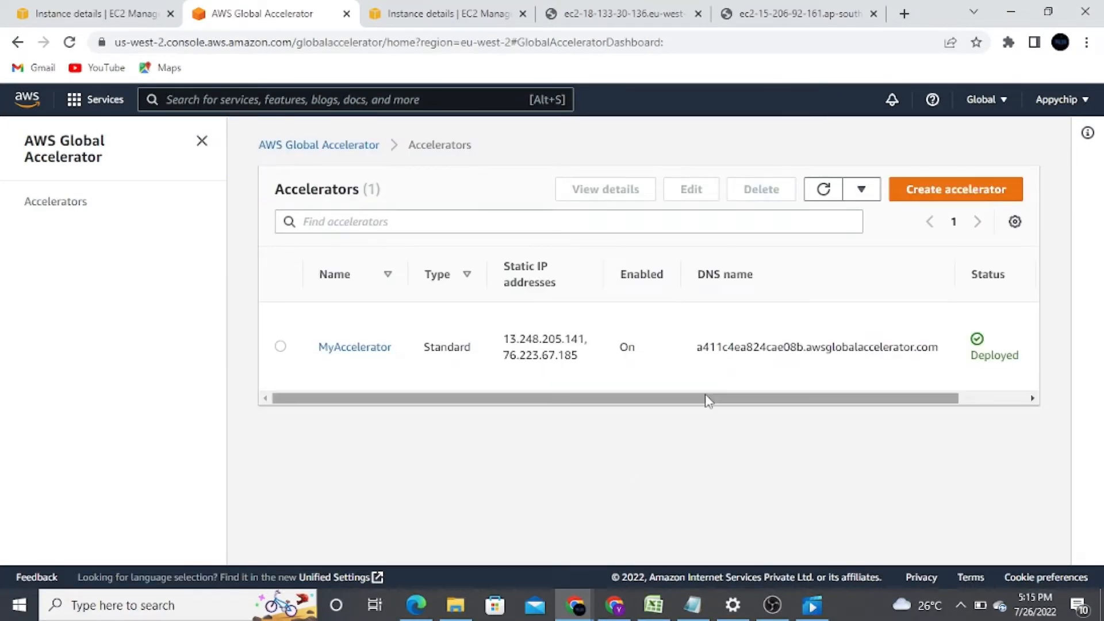
Step: Check MyAccelerator's deployment status in its details and open its port 80 TCP listener
{"action": "left_click_drag", "start_coordinate": [707, 397], "coordinate": [878, 391]}
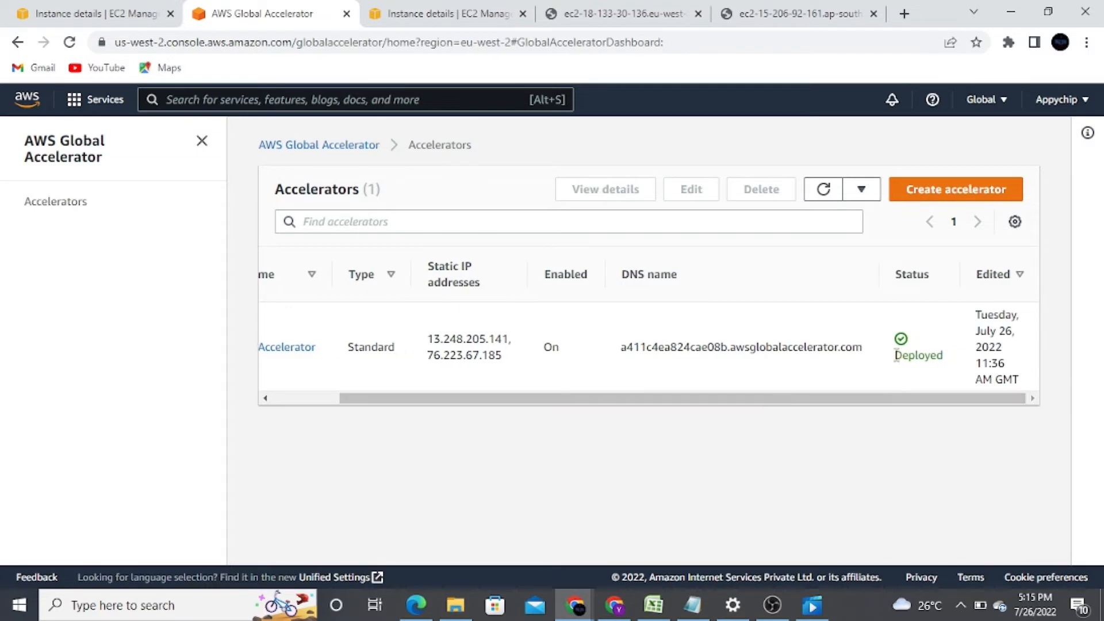
{"action": "scroll", "coordinate": [632, 351], "scroll_direction": "left", "scroll_amount": 3}
{"action": "left_click", "coordinate": [379, 350]}
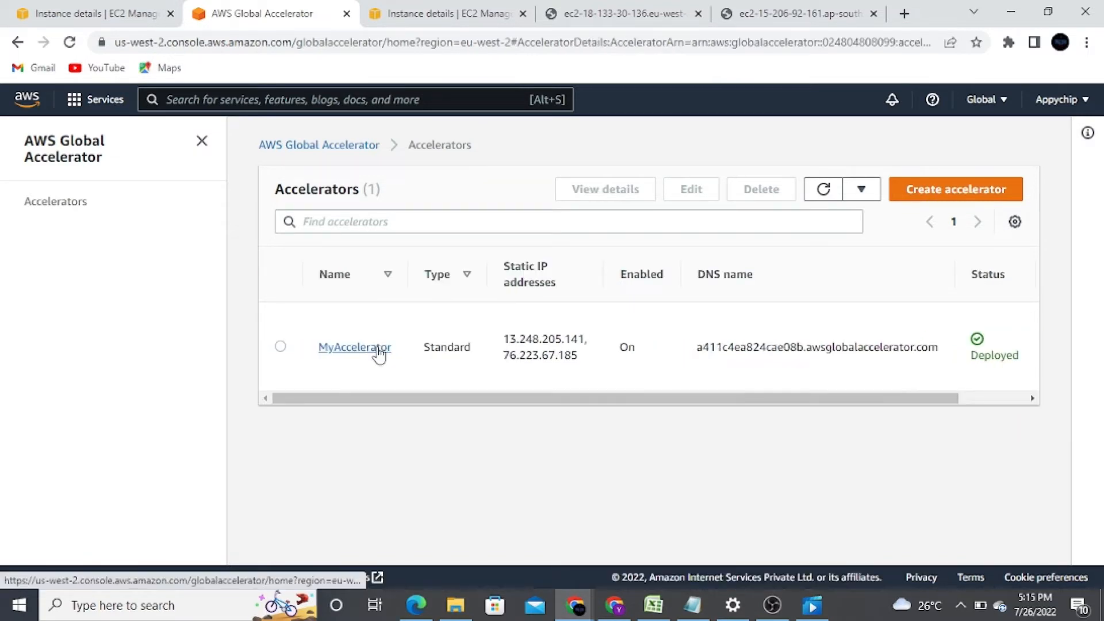
{"action": "scroll", "coordinate": [469, 445], "scroll_direction": "down", "scroll_amount": 2}
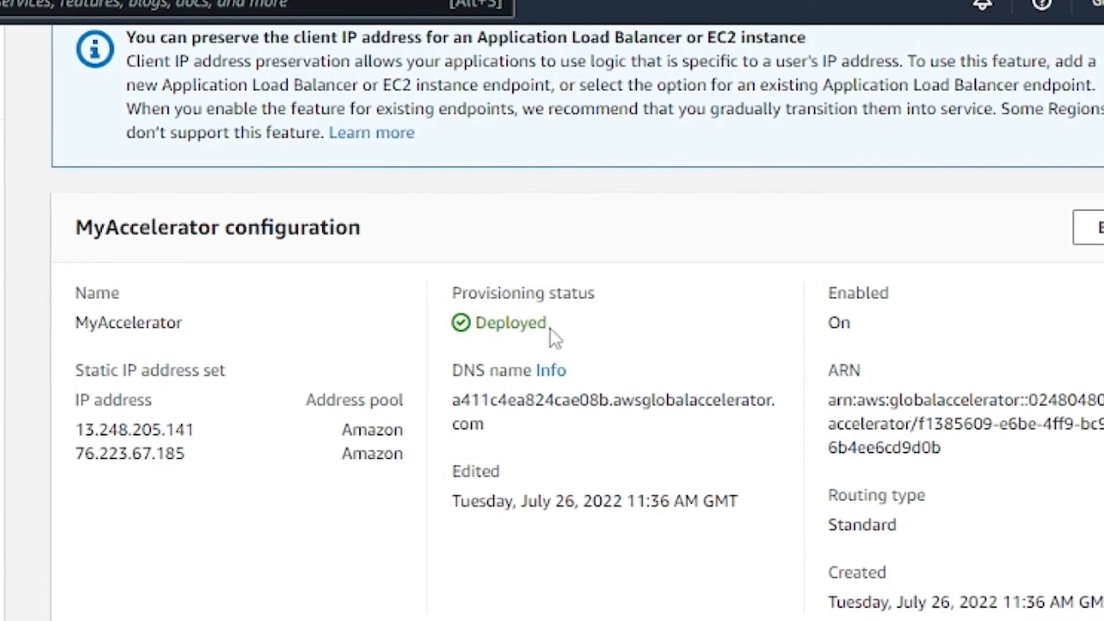
{"action": "left_click_drag", "start_coordinate": [540, 328], "coordinate": [450, 319]}
{"action": "scroll", "coordinate": [392, 488], "scroll_direction": "down", "scroll_amount": 6}
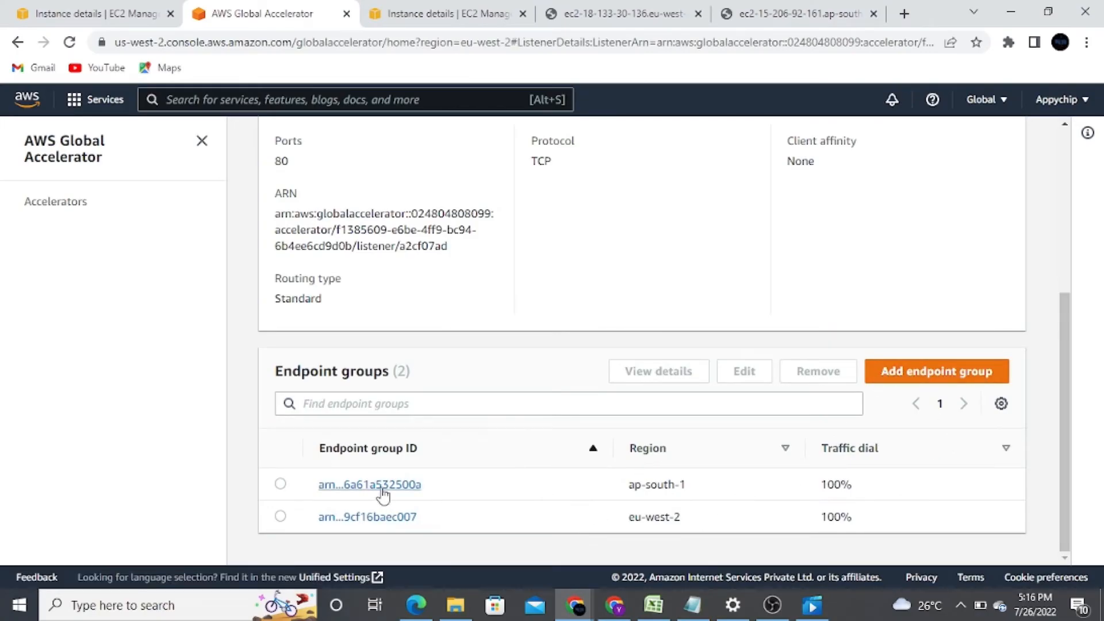
Step: Check the health status of the EC2 endpoint in the ap-south-1 endpoint group and return to the listener
{"action": "left_click", "coordinate": [329, 494]}
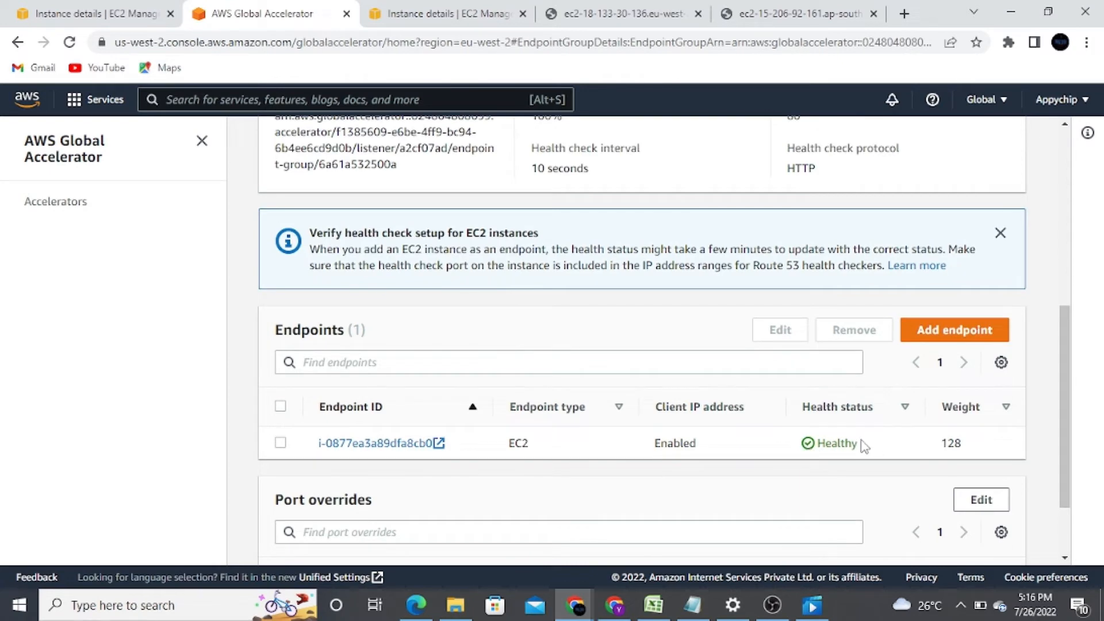
{"action": "left_click_drag", "start_coordinate": [862, 446], "coordinate": [805, 448]}
{"action": "left_click", "coordinate": [739, 486]}
{"action": "scroll", "coordinate": [727, 317], "scroll_direction": "up", "scroll_amount": 7}
{"action": "left_click", "coordinate": [635, 144]}
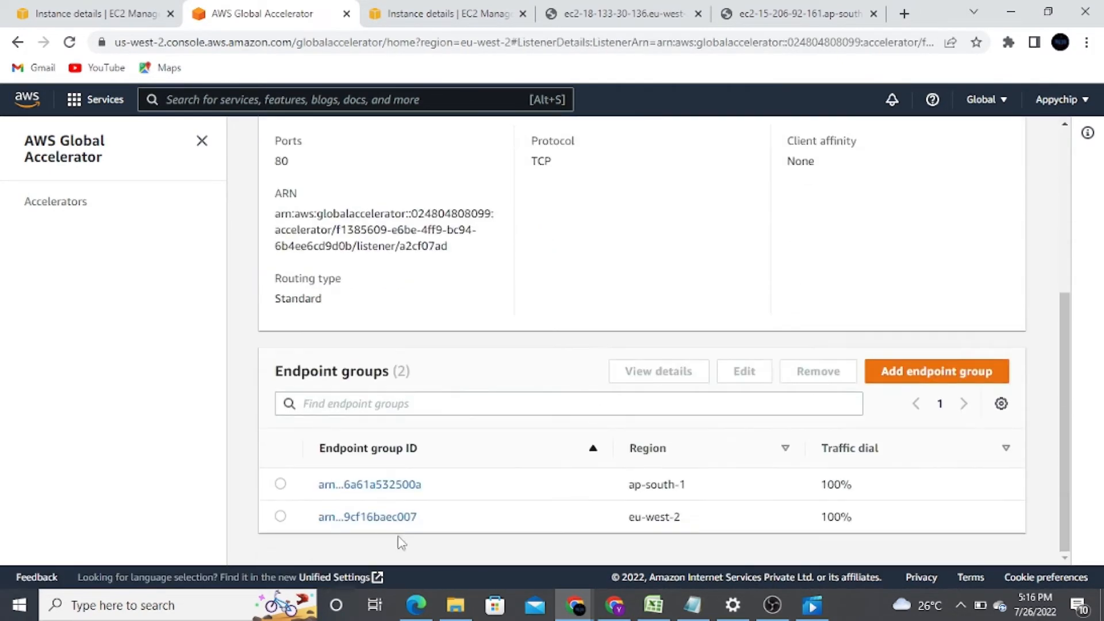
Step: Check the health status of the EC2 endpoint in the eu-west-2 endpoint group and return to the listener
{"action": "left_click", "coordinate": [385, 522]}
{"action": "scroll", "coordinate": [788, 463], "scroll_direction": "down", "scroll_amount": 6}
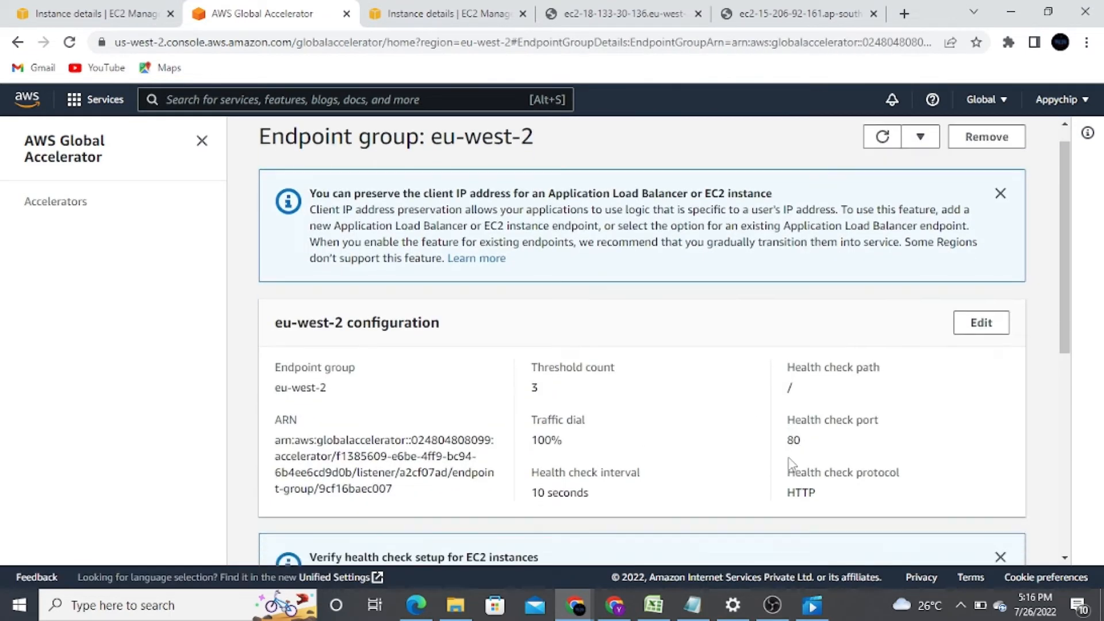
{"action": "left_click_drag", "start_coordinate": [817, 497], "coordinate": [863, 501]}
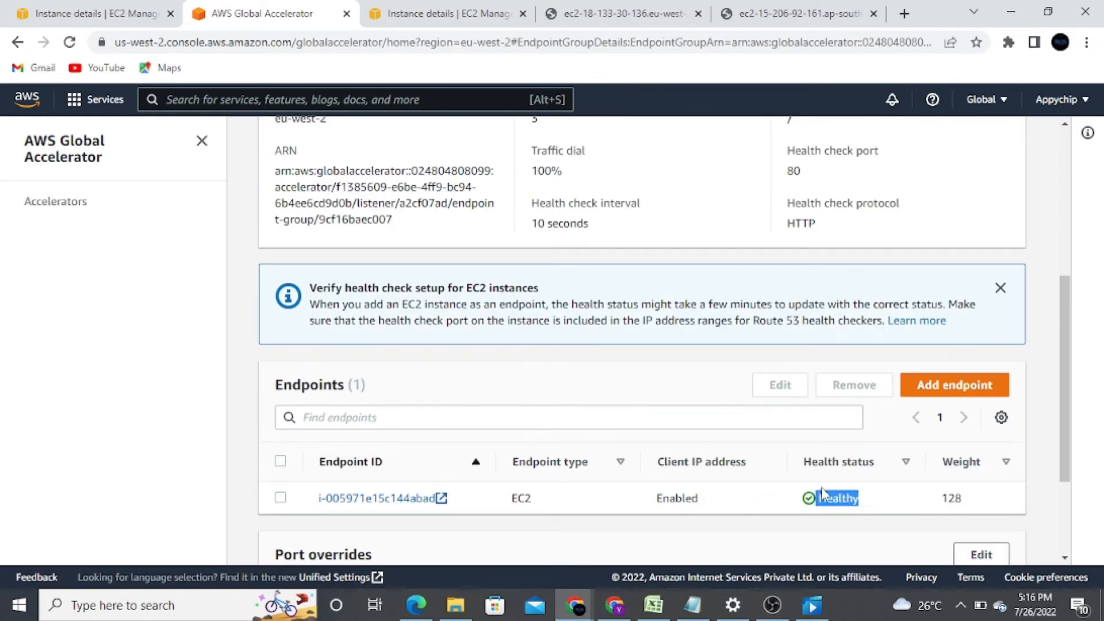
{"action": "key", "text": "alt+Left"}
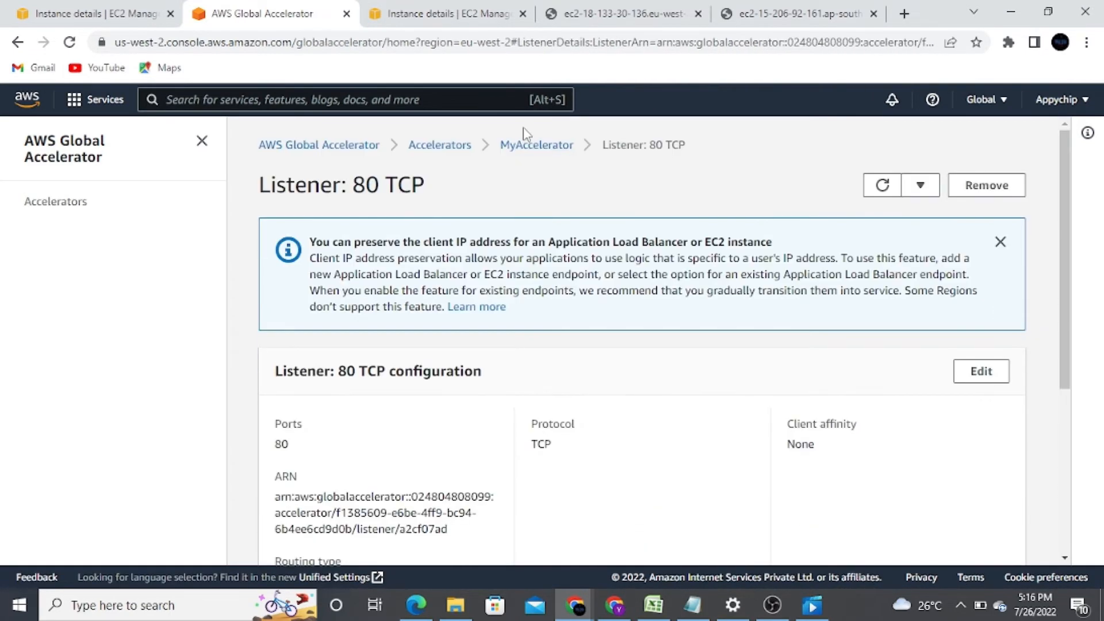
Step: Return to the accelerators list and examine MyAccelerator's static IP addresses
{"action": "left_click", "coordinate": [468, 144]}
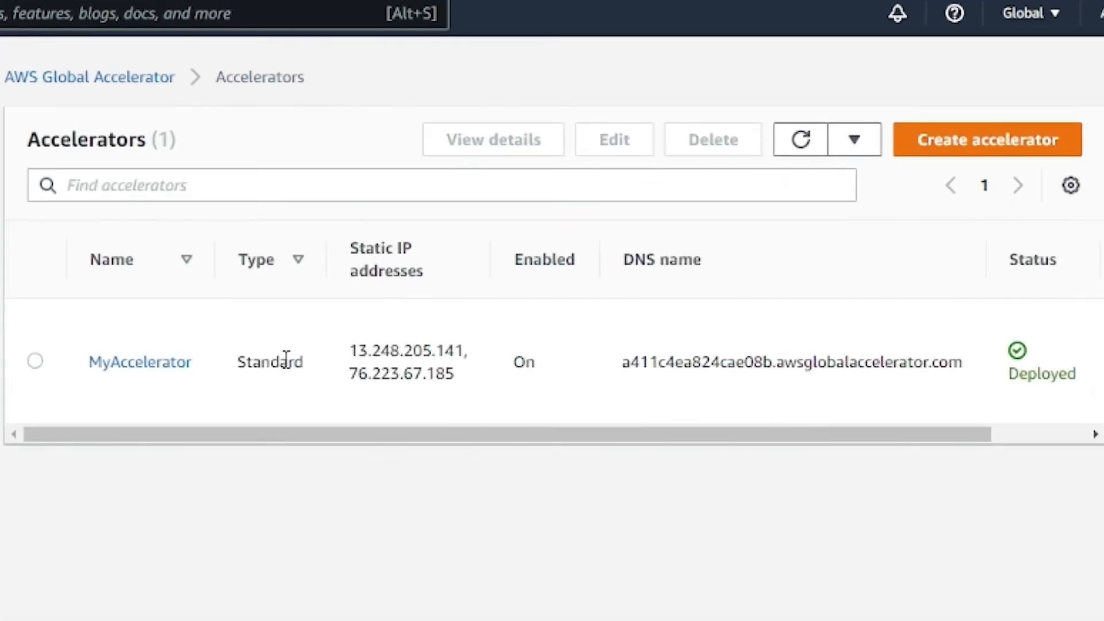
{"action": "left_click_drag", "start_coordinate": [350, 345], "coordinate": [426, 374]}
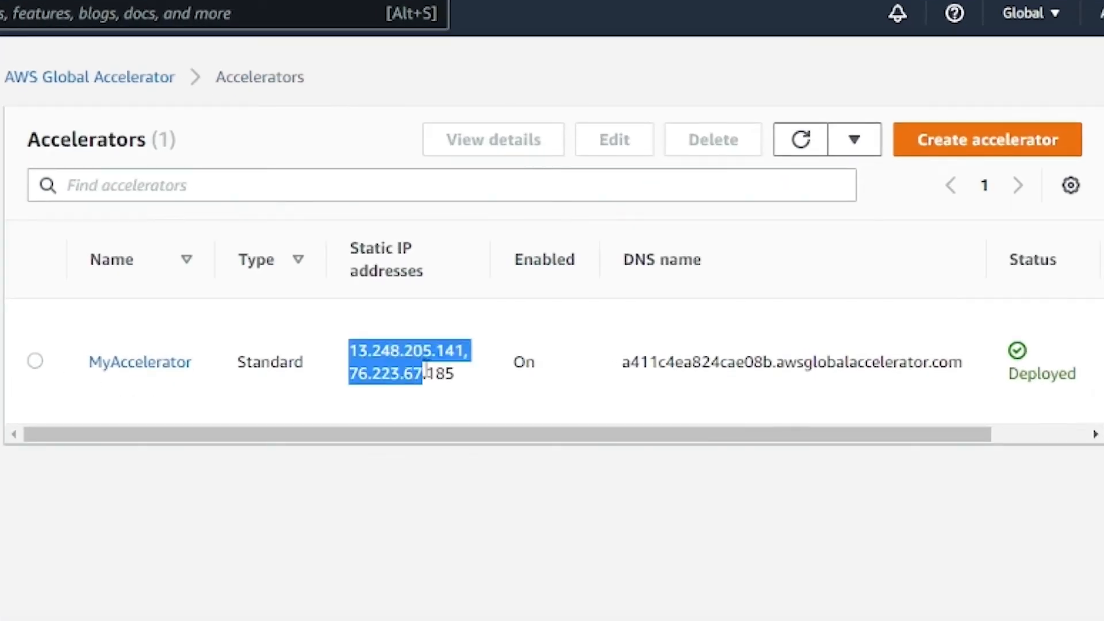
{"action": "left_click", "coordinate": [462, 381]}
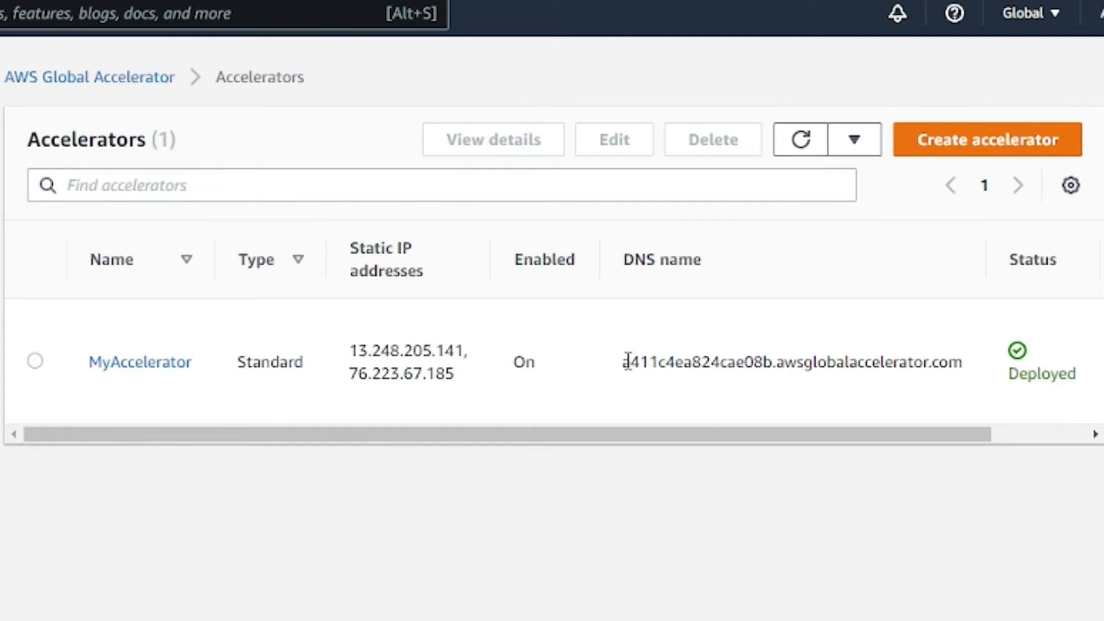
Step: Open MyAccelerator's DNS name a411c4ea824cae08b.awsglobalaccelerator.com in a new browser tab and check which region responds
{"action": "left_click_drag", "start_coordinate": [624, 361], "coordinate": [952, 361]}
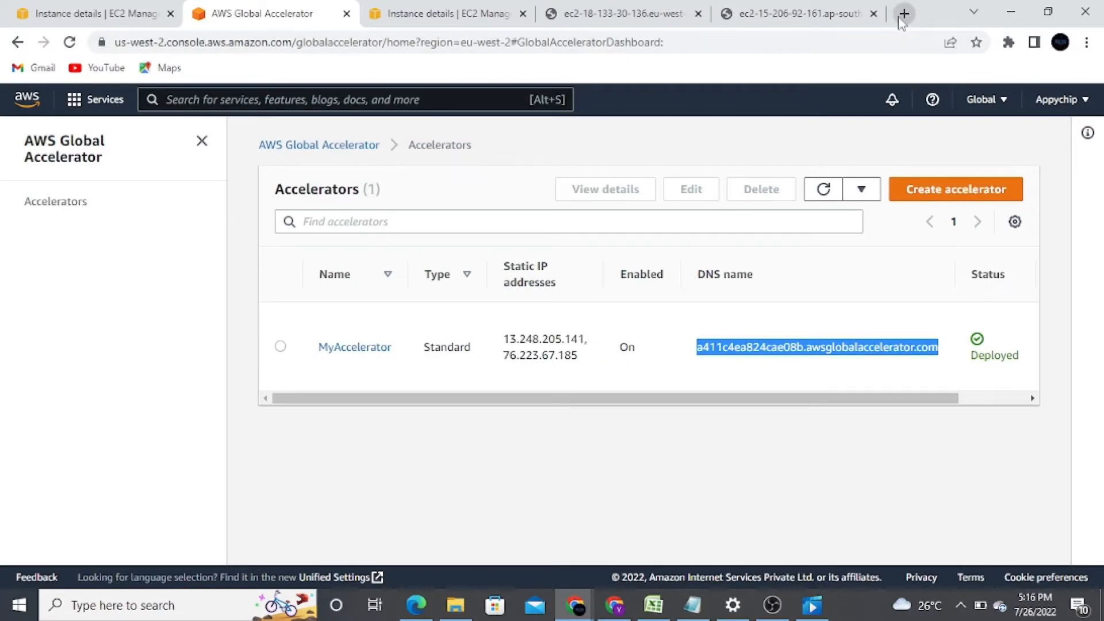
{"action": "left_click", "coordinate": [904, 13]}
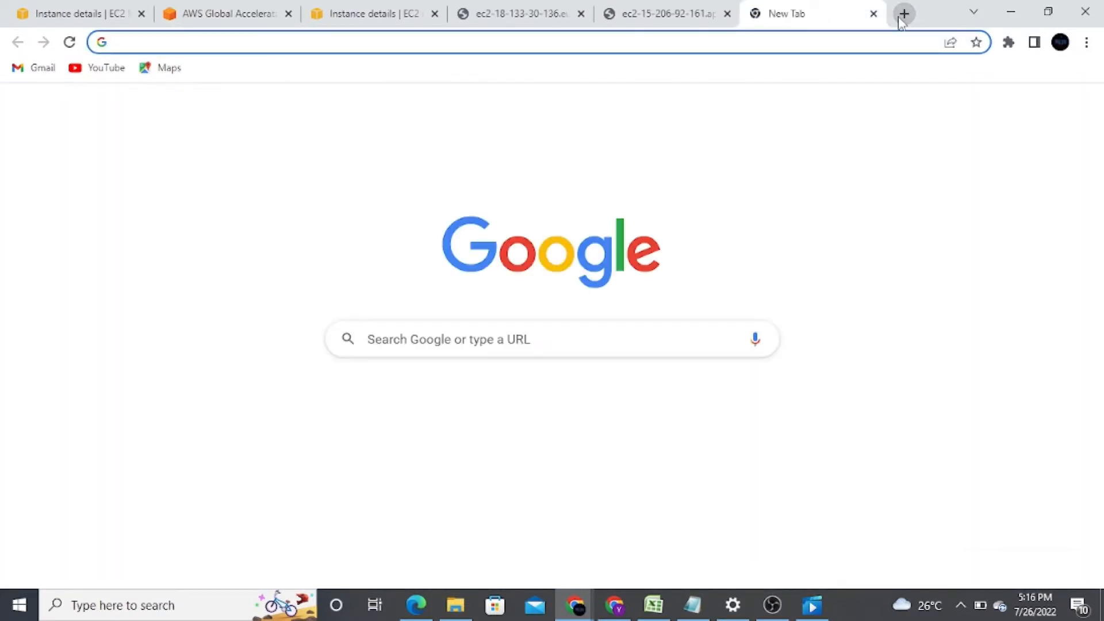
{"action": "type", "text": "a411c4ea824cae08b.awsglobalaccelerator.com"}
{"action": "key", "text": "Return"}
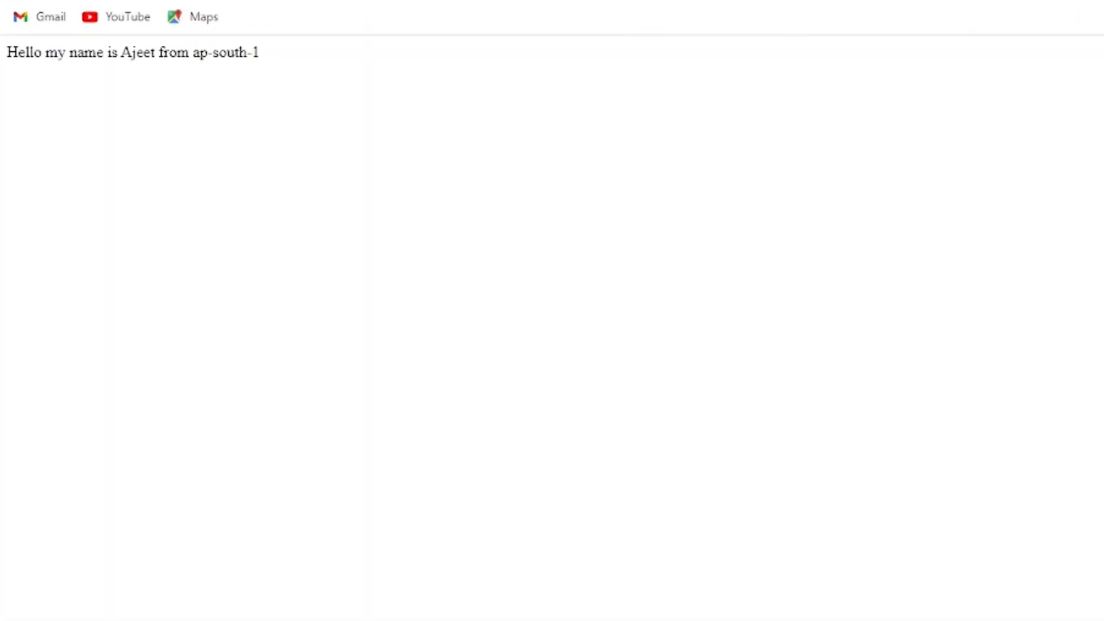
{"action": "left_click_drag", "start_coordinate": [255, 60], "coordinate": [6, 52]}
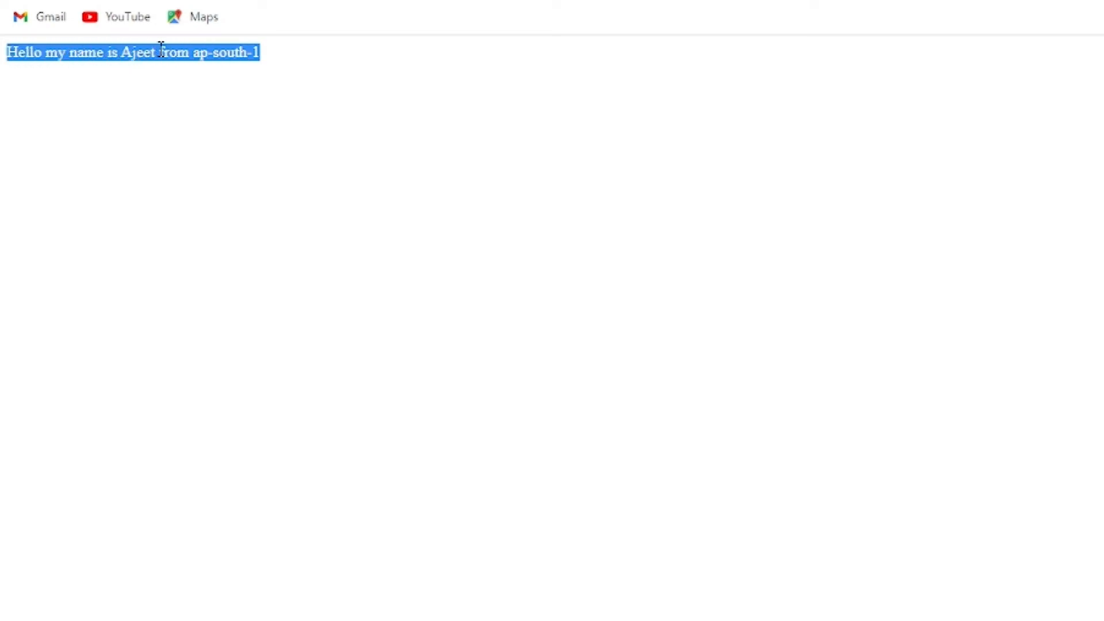
{"action": "left_click", "coordinate": [176, 53]}
{"action": "left_click_drag", "start_coordinate": [189, 53], "coordinate": [271, 52]}
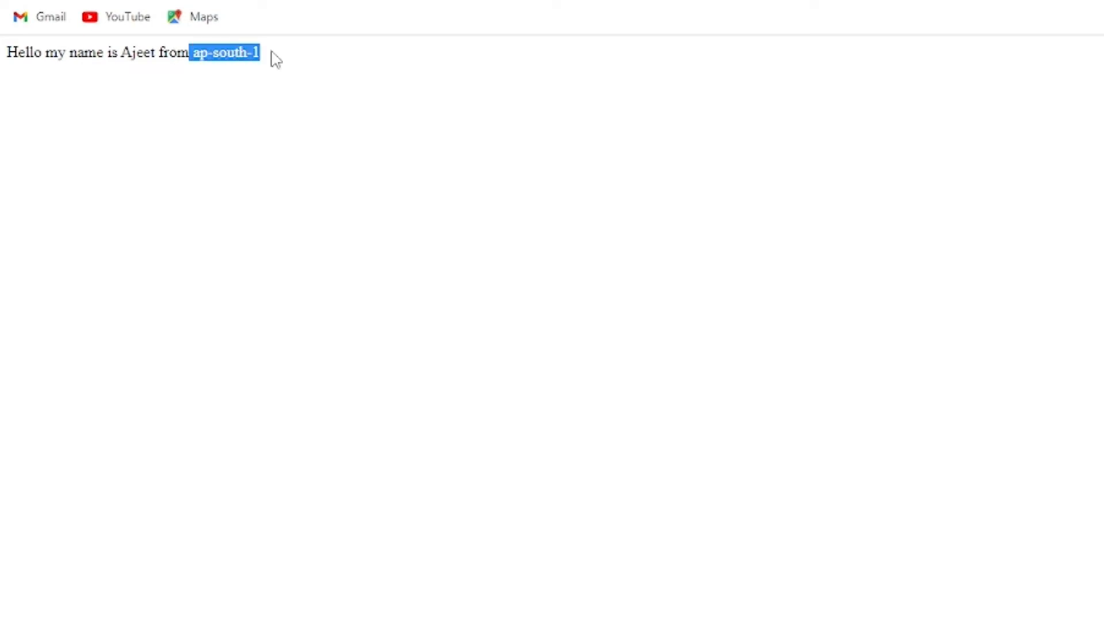
{"action": "left_click", "coordinate": [266, 57]}
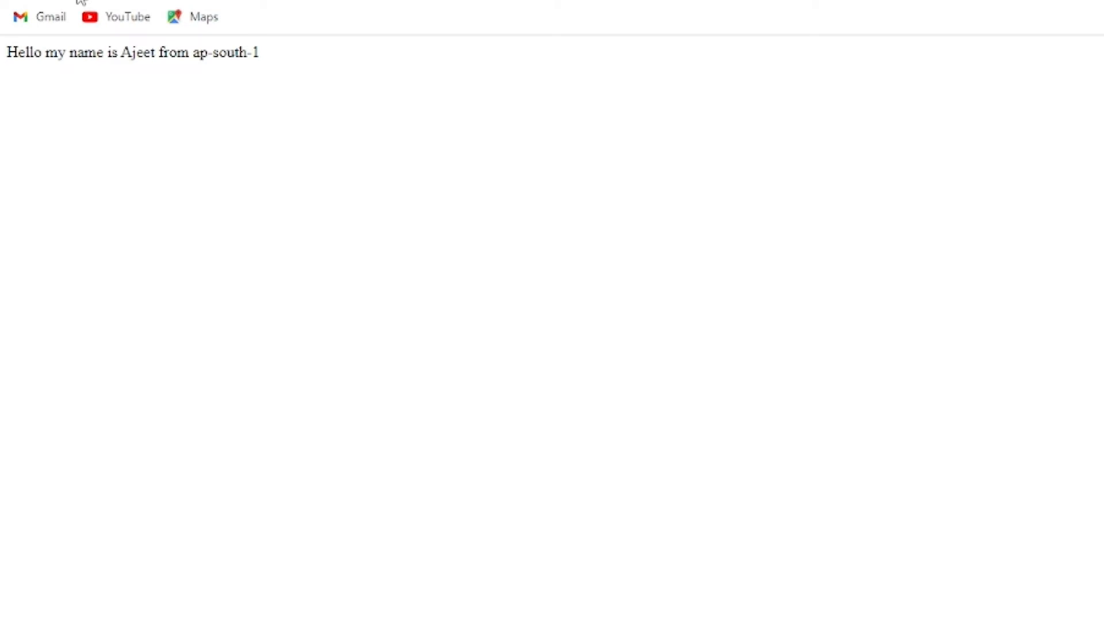
Step: Connect the Free VPN in Windows Settings, and reload the accelerator's DNS page in Chrome to check the responding region
{"action": "left_click", "coordinate": [738, 600]}
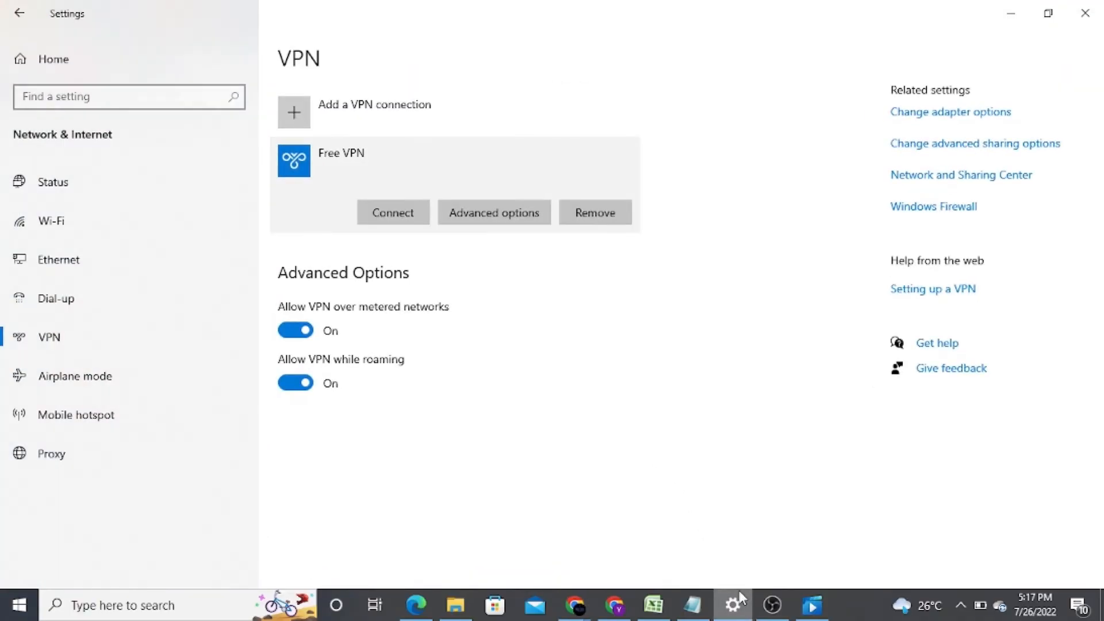
{"action": "left_click", "coordinate": [401, 219]}
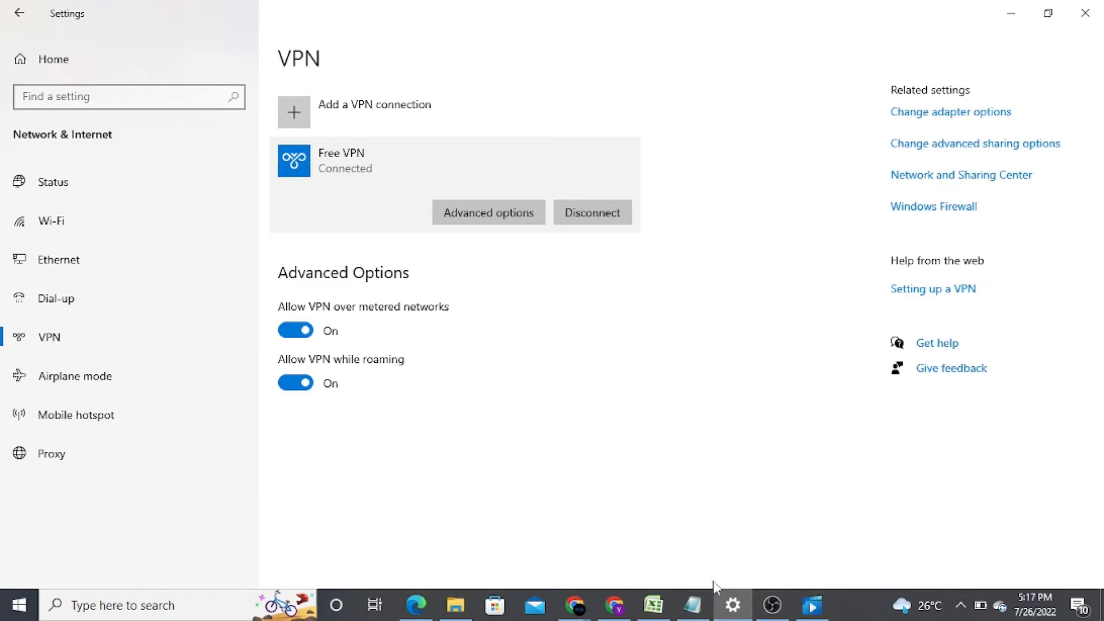
{"action": "left_click", "coordinate": [575, 605]}
{"action": "left_click", "coordinate": [69, 42]}
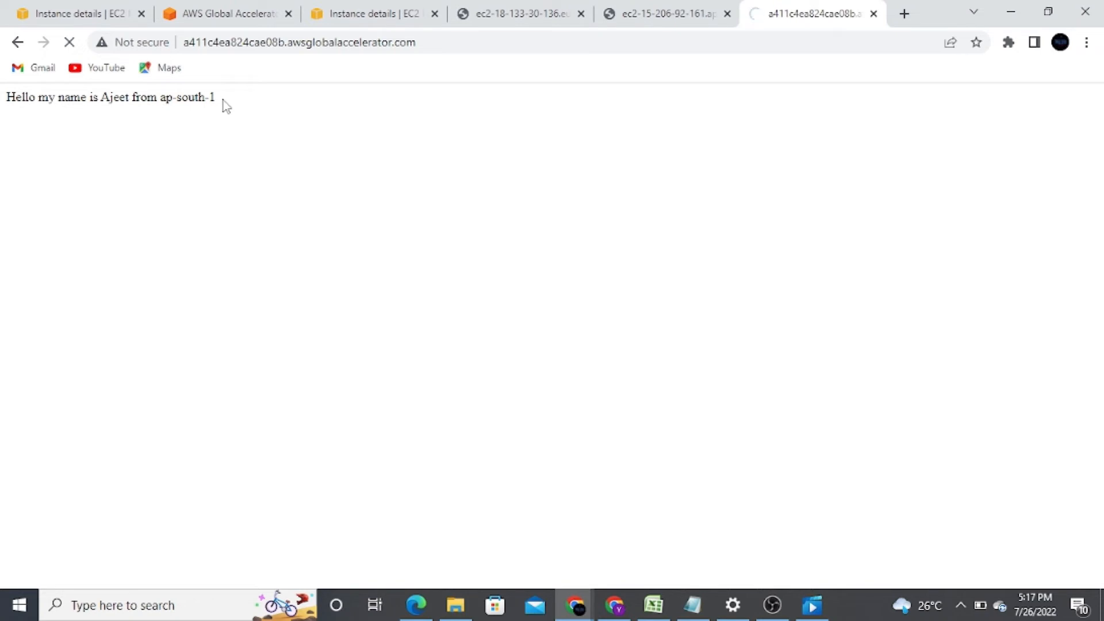
{"action": "left_click_drag", "start_coordinate": [224, 98], "coordinate": [6, 97]}
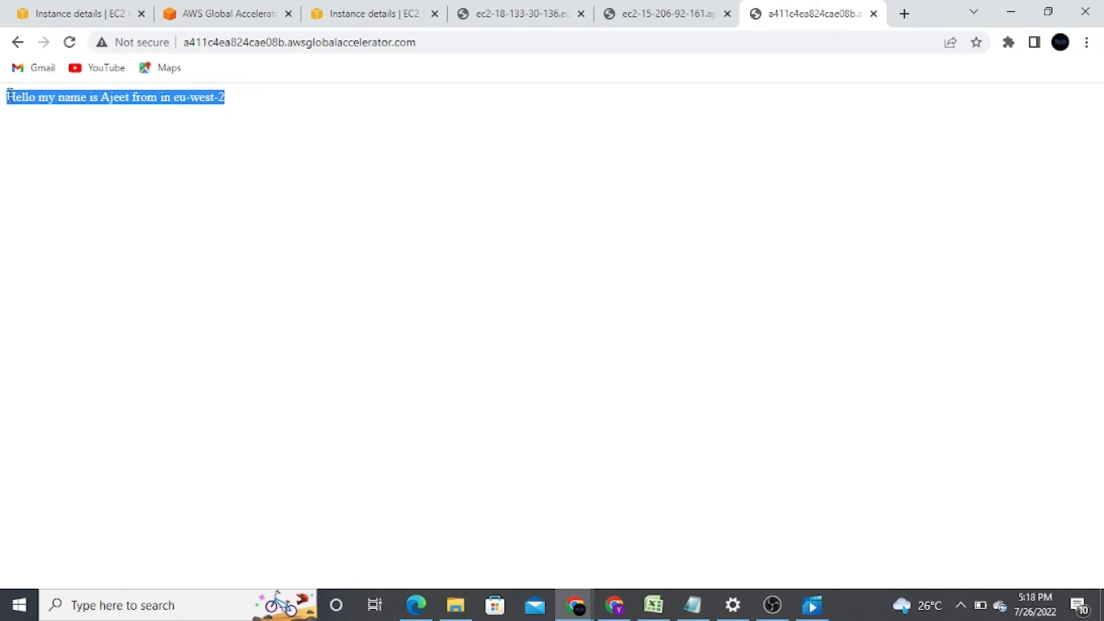
{"action": "left_click", "coordinate": [177, 101]}
{"action": "left_click", "coordinate": [69, 43]}
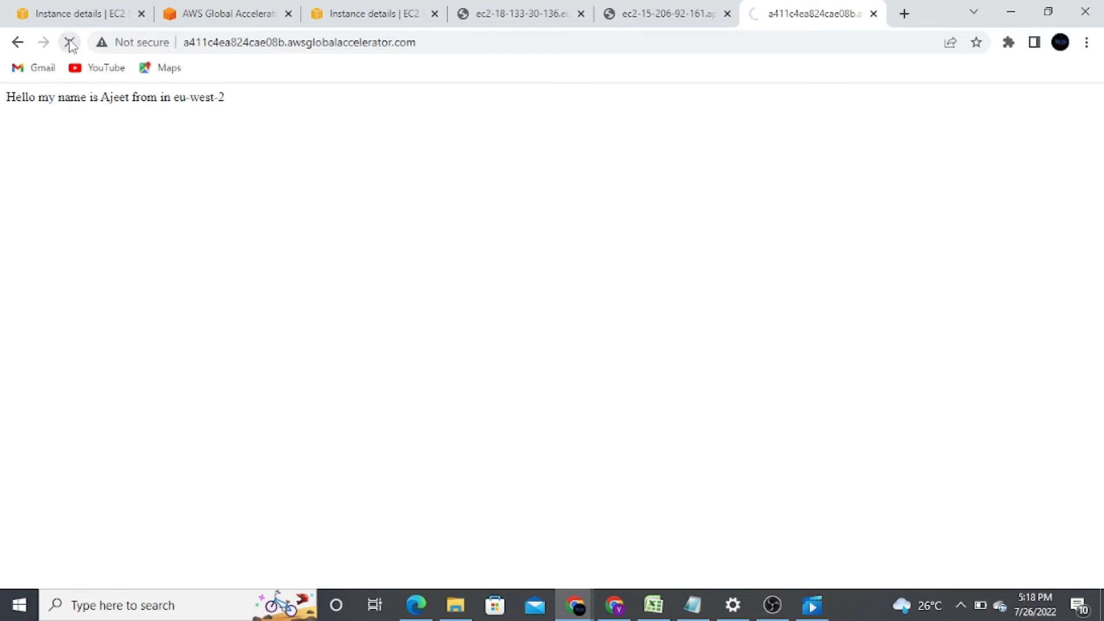
{"action": "left_click", "coordinate": [70, 43]}
Step: View the London web server's page directly and open the London instance's details in the EC2 console
{"action": "left_click", "coordinate": [493, 10]}
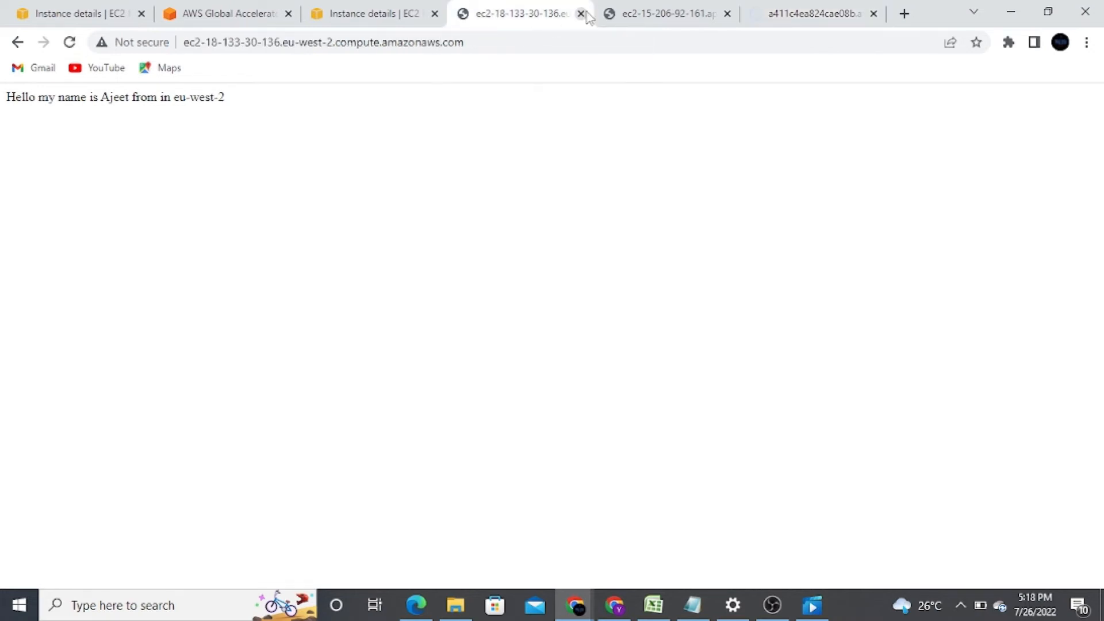
{"action": "left_click", "coordinate": [386, 8]}
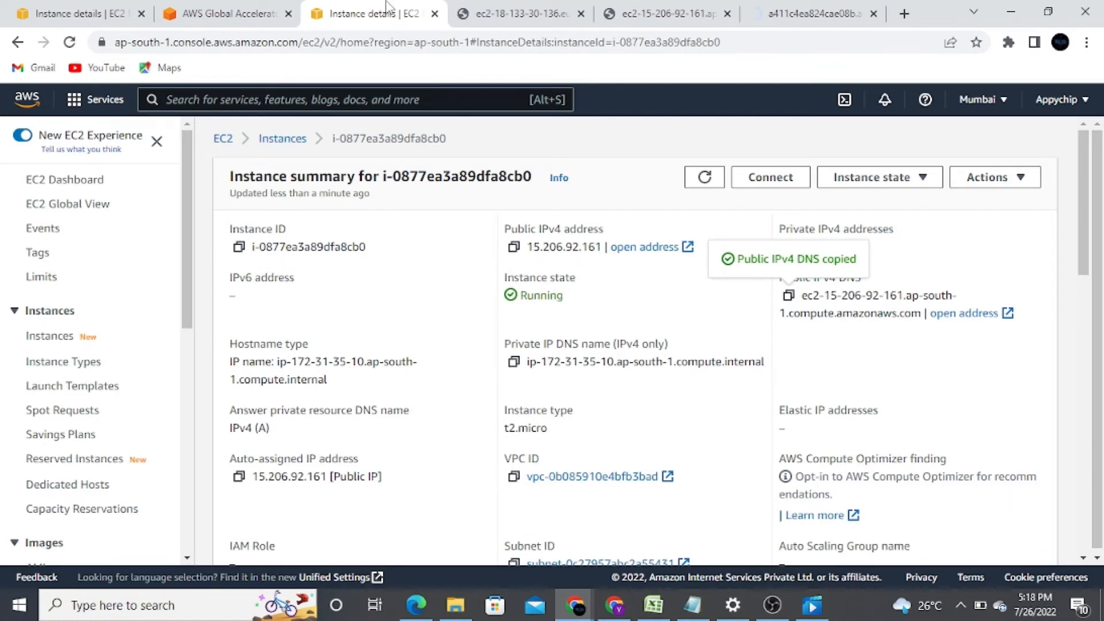
{"action": "key", "text": "ctrl+1"}
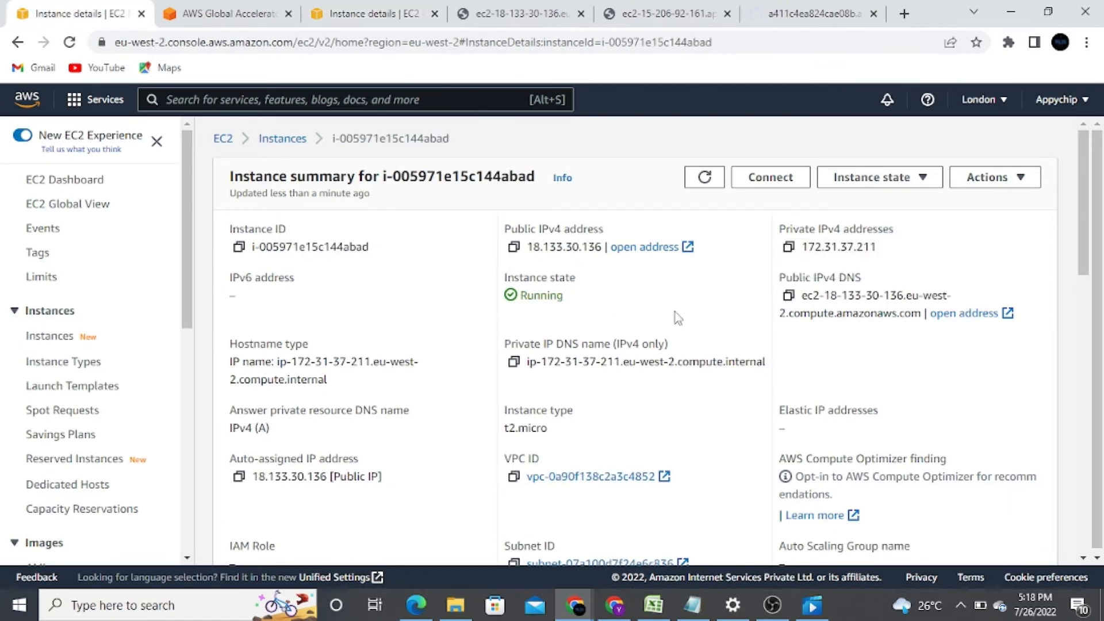
Step: Return London's EC2 console to its instances list, and open the Mumbai instance's gac-demo security group
{"action": "left_click", "coordinate": [282, 138]}
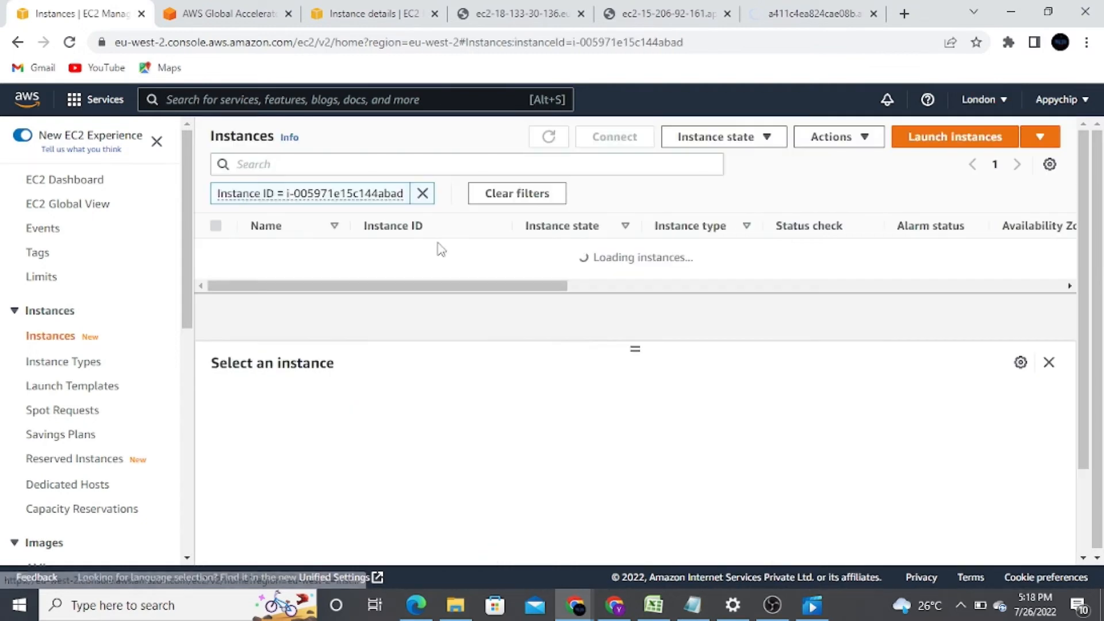
{"action": "key", "text": "ctrl+3"}
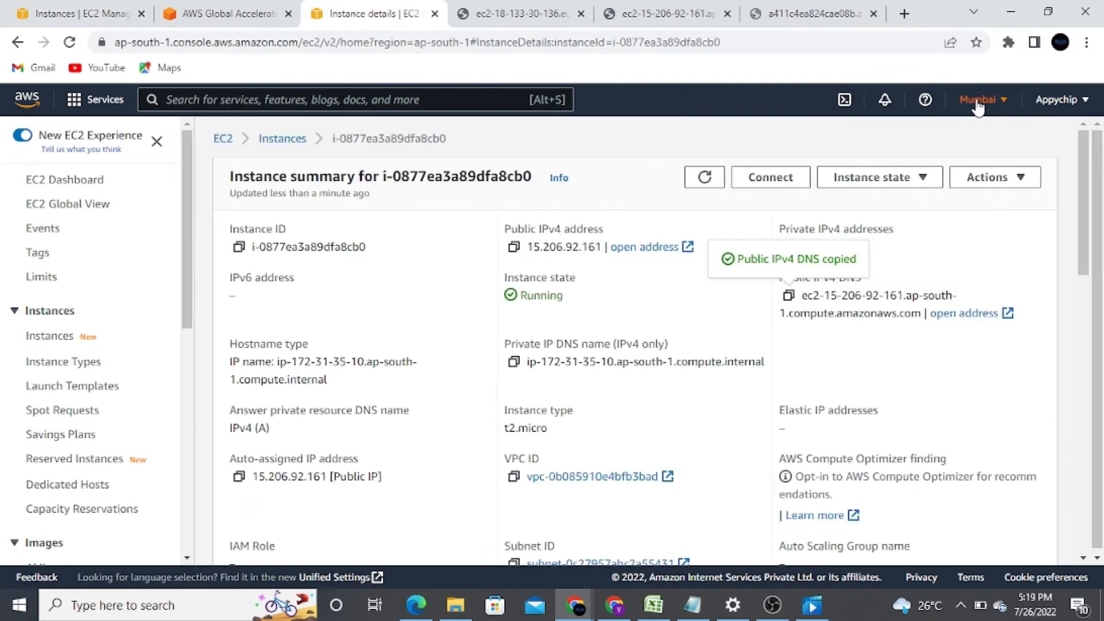
{"action": "left_click", "coordinate": [980, 101]}
{"action": "left_click", "coordinate": [981, 100]}
{"action": "scroll", "coordinate": [780, 483], "scroll_direction": "down", "scroll_amount": 5}
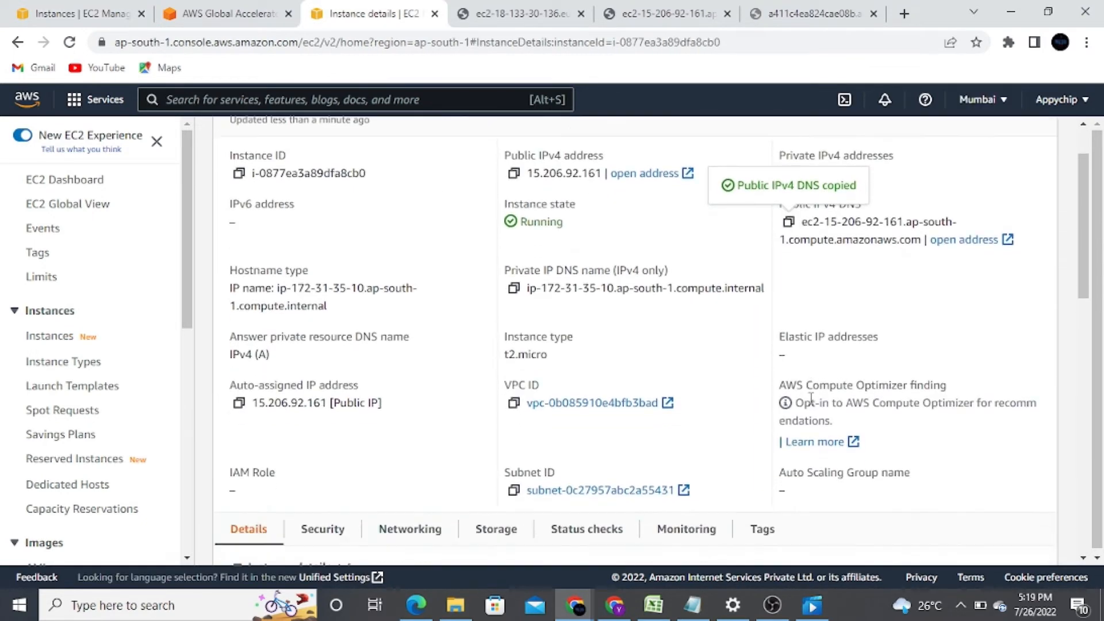
{"action": "scroll", "coordinate": [413, 482], "scroll_direction": "down", "scroll_amount": 1}
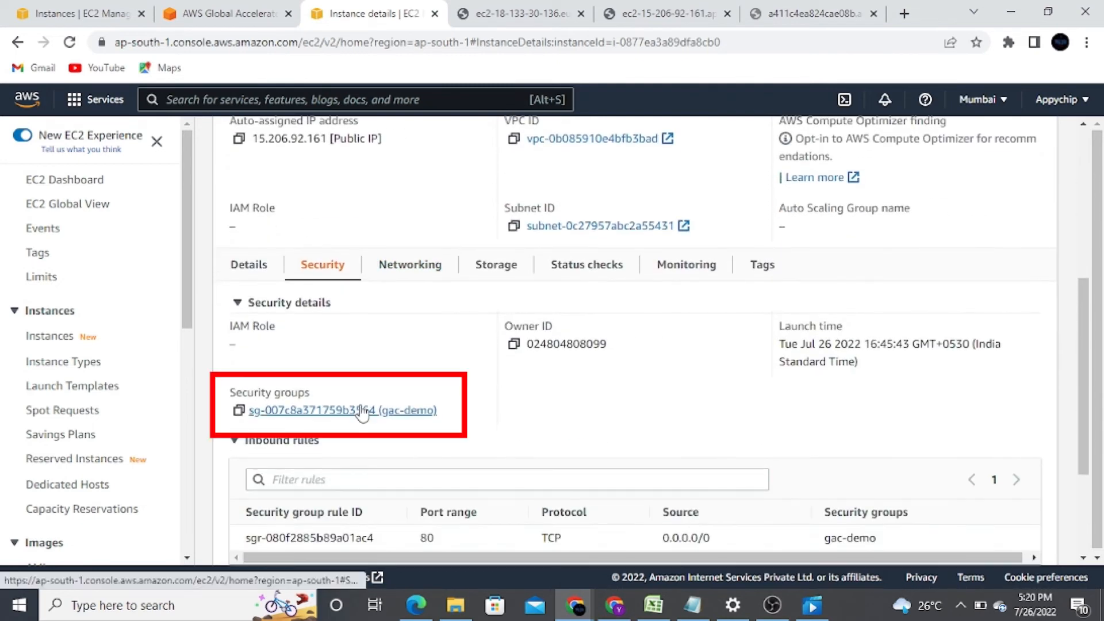
{"action": "left_click", "coordinate": [363, 409]}
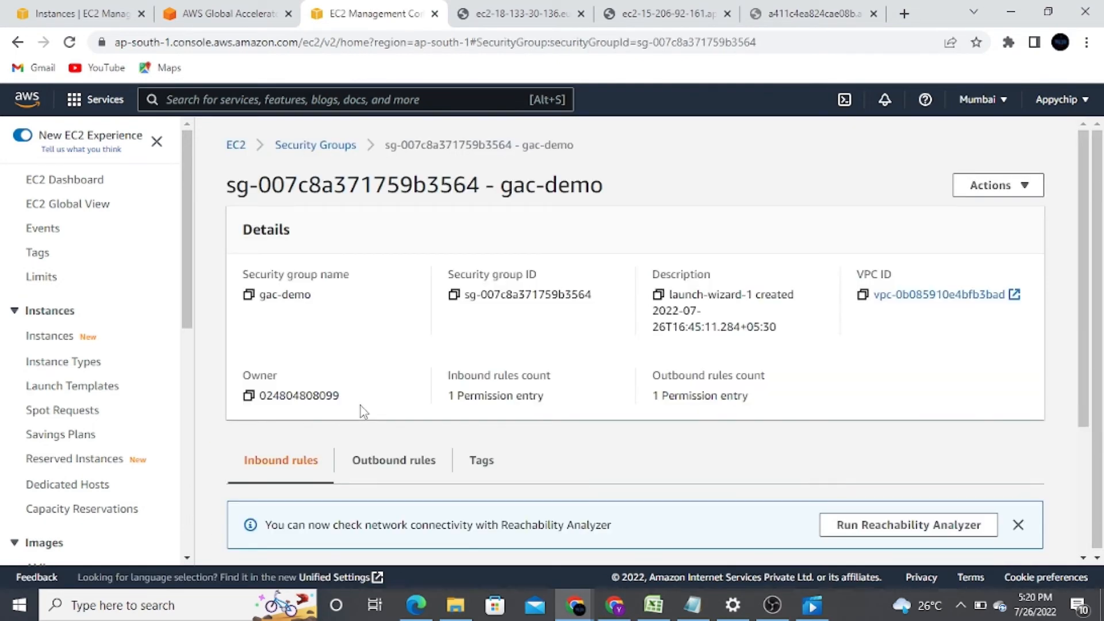
Step: Delete the HTTP inbound rule from the gac-demo security group and save the rules
{"action": "scroll", "coordinate": [362, 408], "scroll_direction": "down", "scroll_amount": 3}
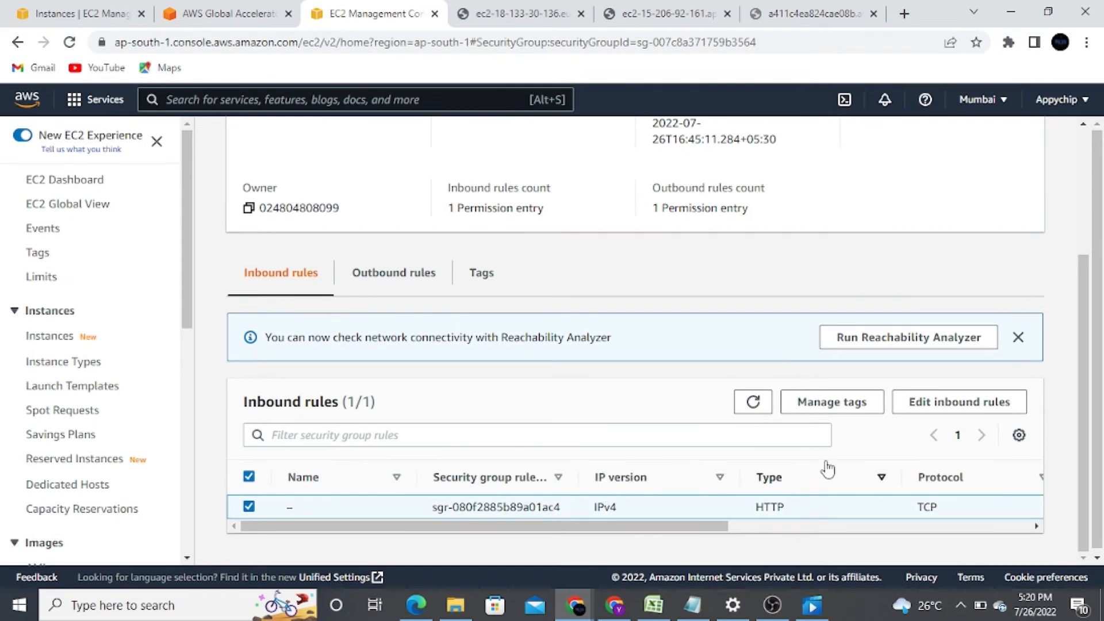
{"action": "left_click", "coordinate": [931, 407]}
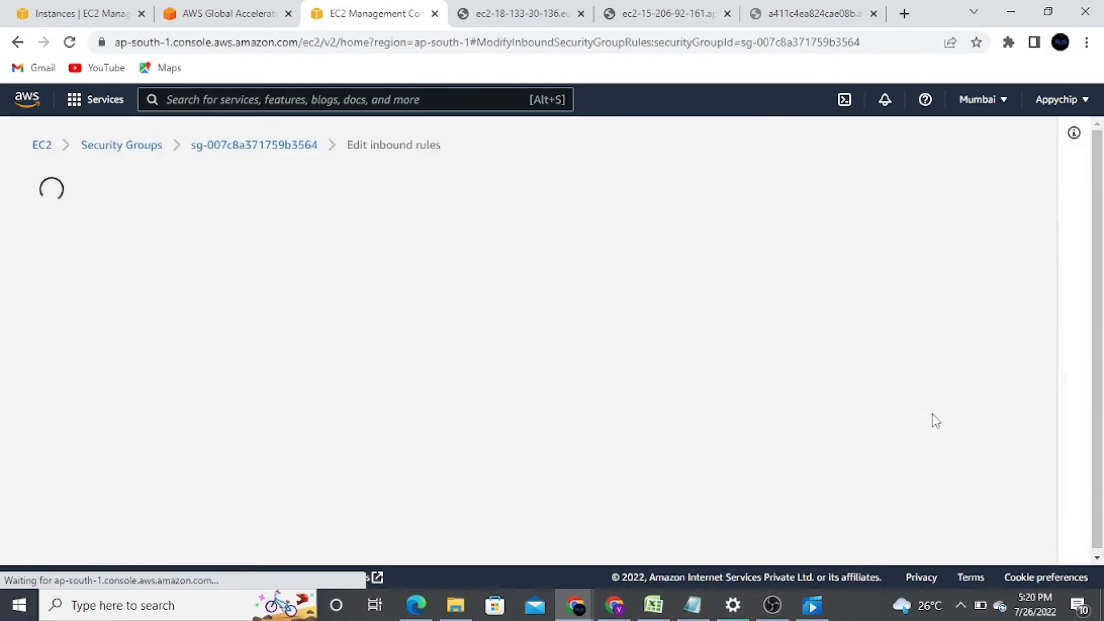
{"action": "left_click", "coordinate": [959, 375]}
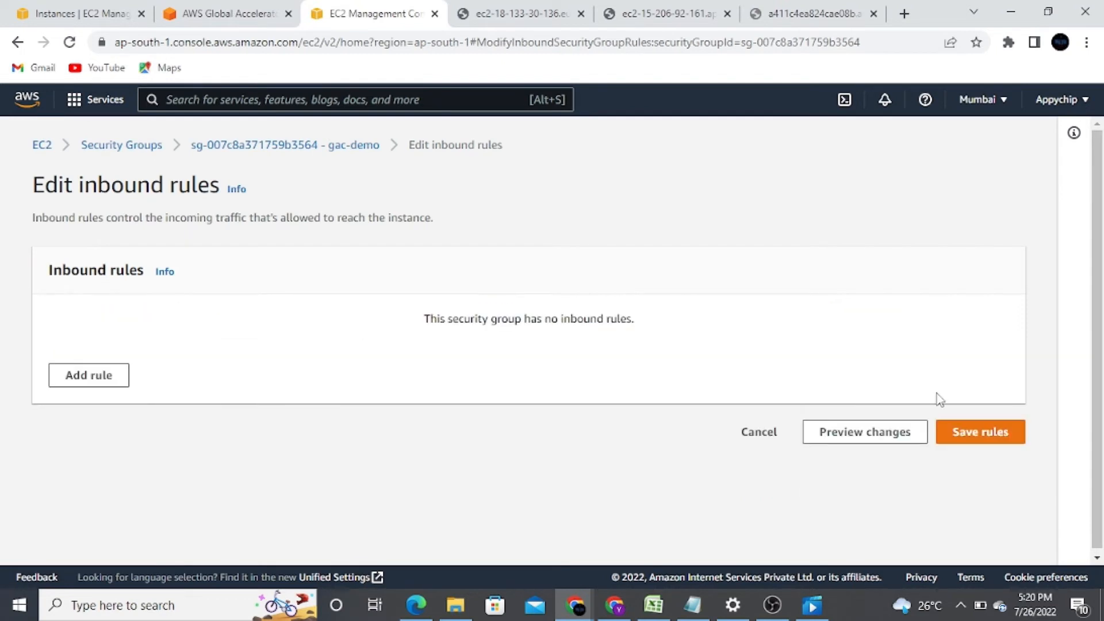
{"action": "left_click", "coordinate": [977, 430]}
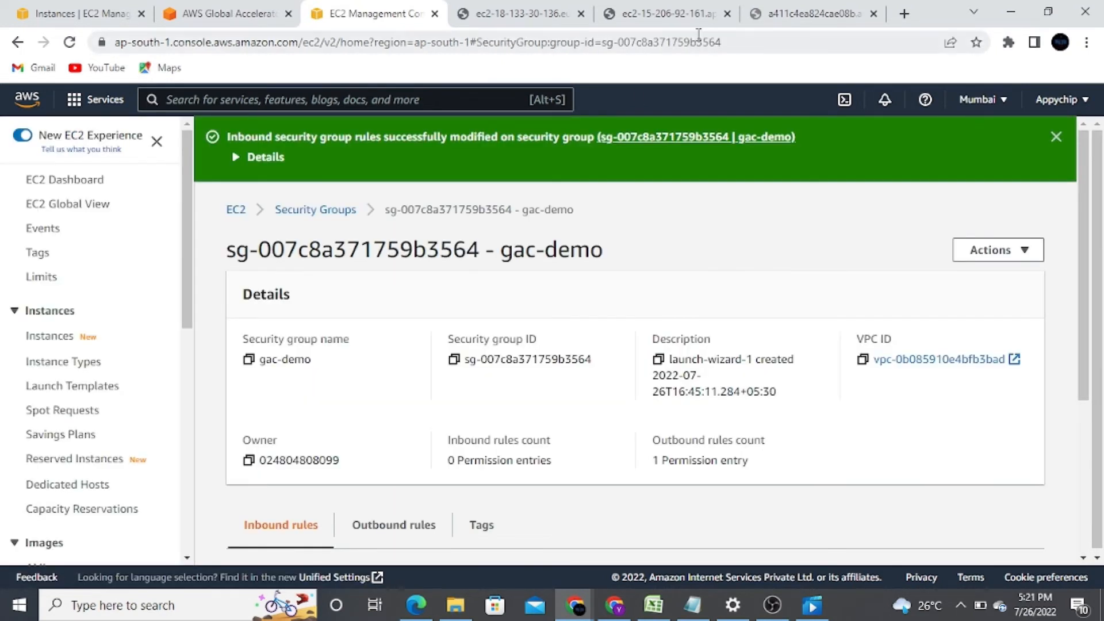
Step: Reload the accelerator's DNS page and check which region responds
{"action": "left_click", "coordinate": [782, 14]}
{"action": "left_click", "coordinate": [69, 44]}
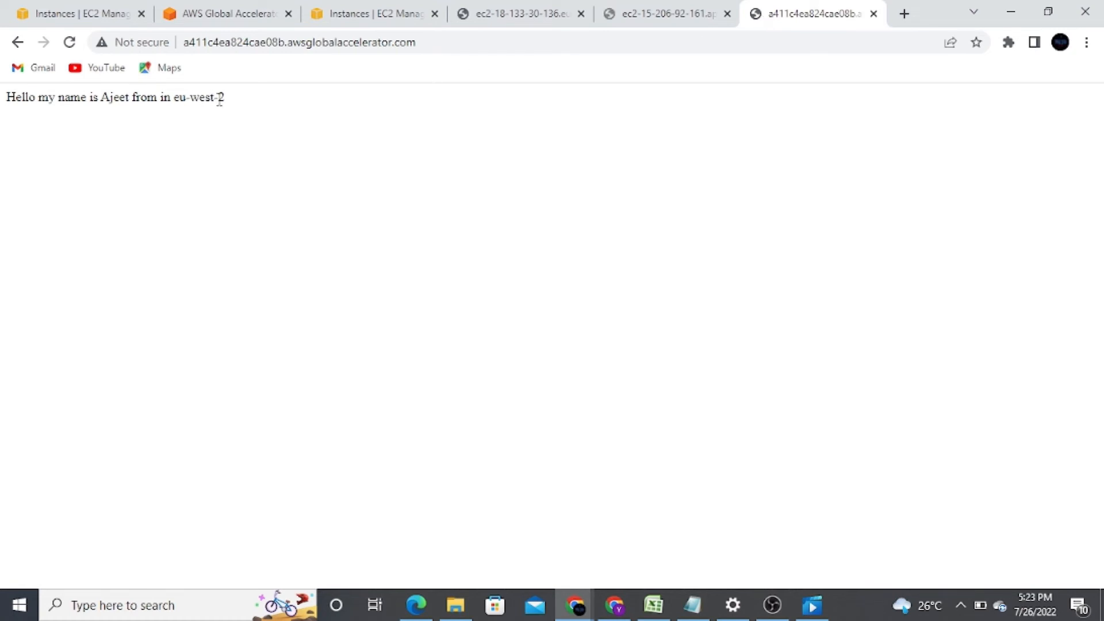
{"action": "mouse_move", "coordinate": [229, 105]}
{"action": "left_mouse_down"}
{"action": "mouse_move", "coordinate": [8, 99]}
{"action": "mouse_move", "coordinate": [216, 98]}
{"action": "left_mouse_up"}
{"action": "left_click", "coordinate": [9, 99]}
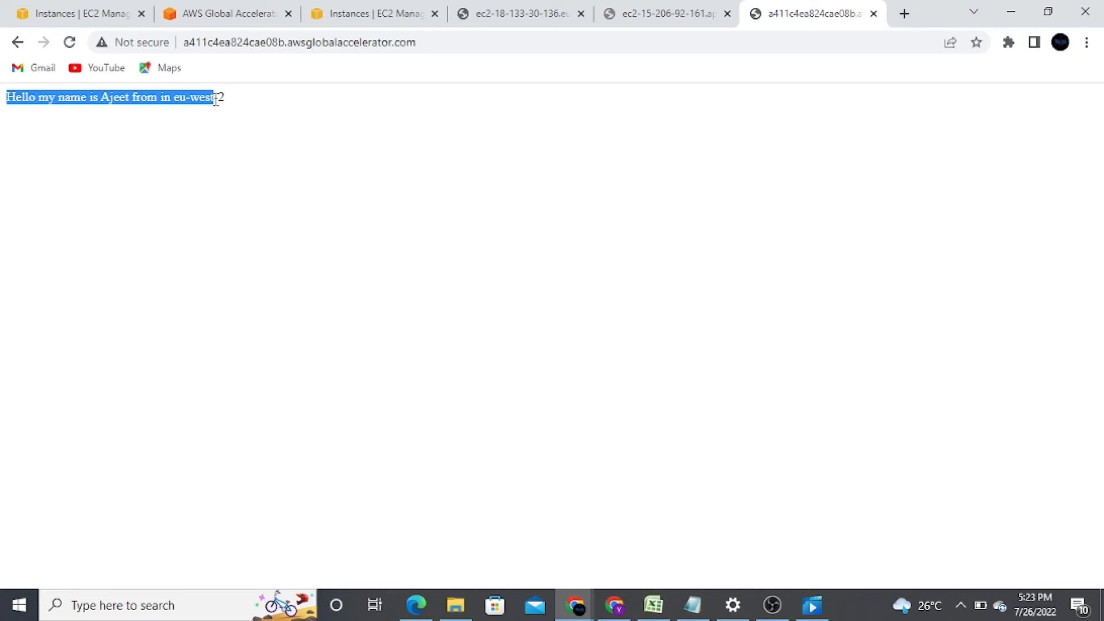
Step: Check whether the Mumbai web server's page is reachable directly, and reload the London web server's page
{"action": "key", "text": "ctrl+shift+Tab"}
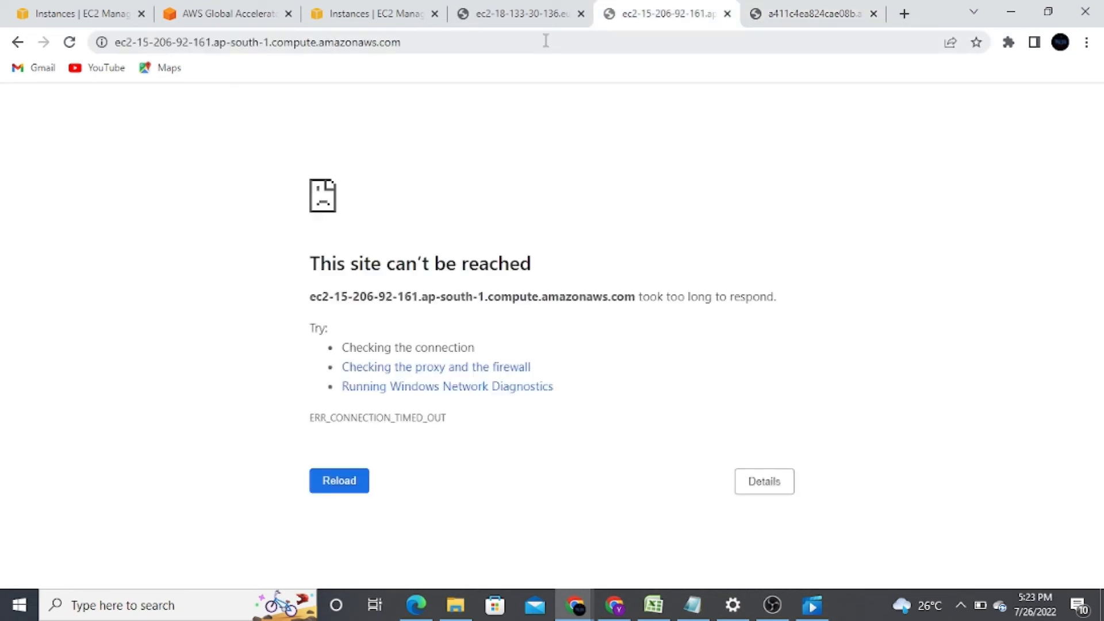
{"action": "left_click_drag", "start_coordinate": [244, 171], "coordinate": [524, 510]}
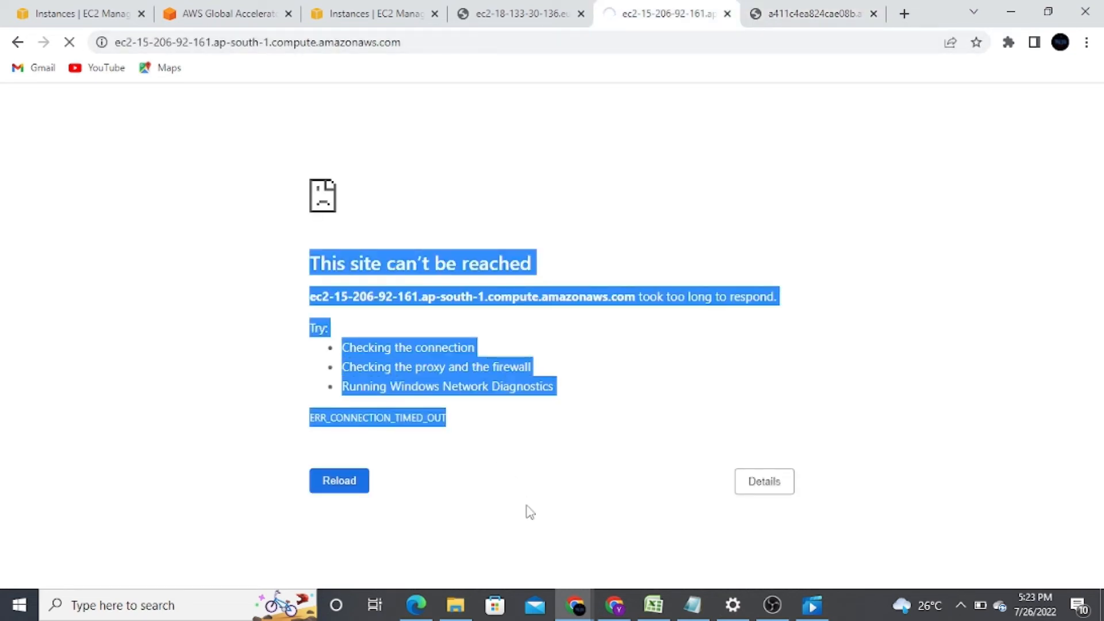
{"action": "left_click", "coordinate": [524, 510]}
{"action": "left_click", "coordinate": [519, 6]}
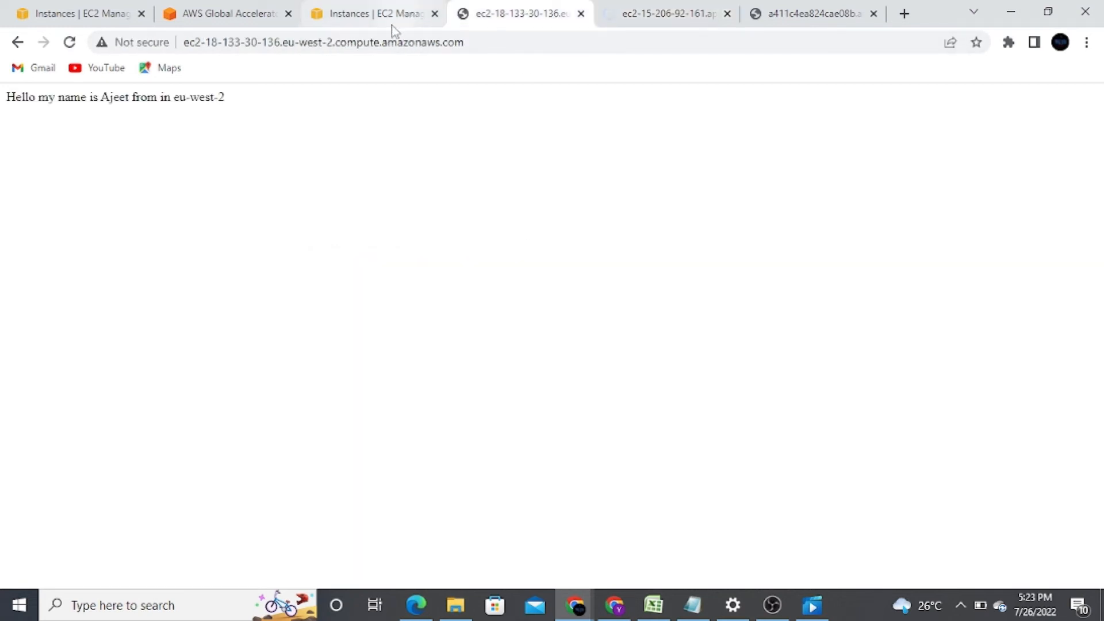
{"action": "left_click", "coordinate": [69, 42]}
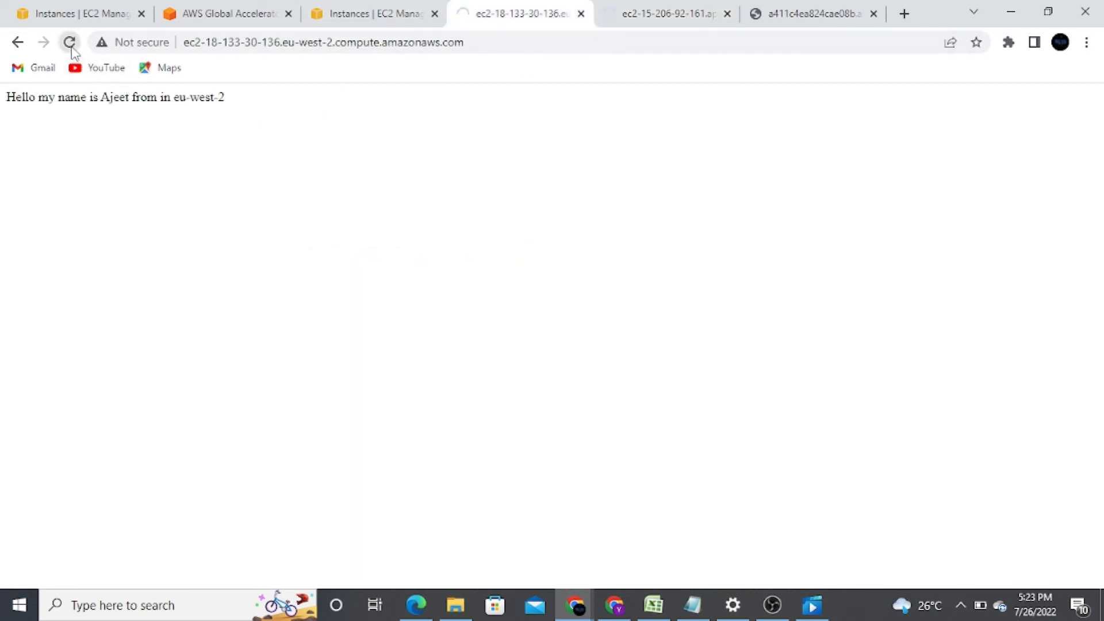
Step: Terminate the Mumbai EC2 instance i-0877ea3a89dfa8cb0
{"action": "left_click", "coordinate": [386, 11]}
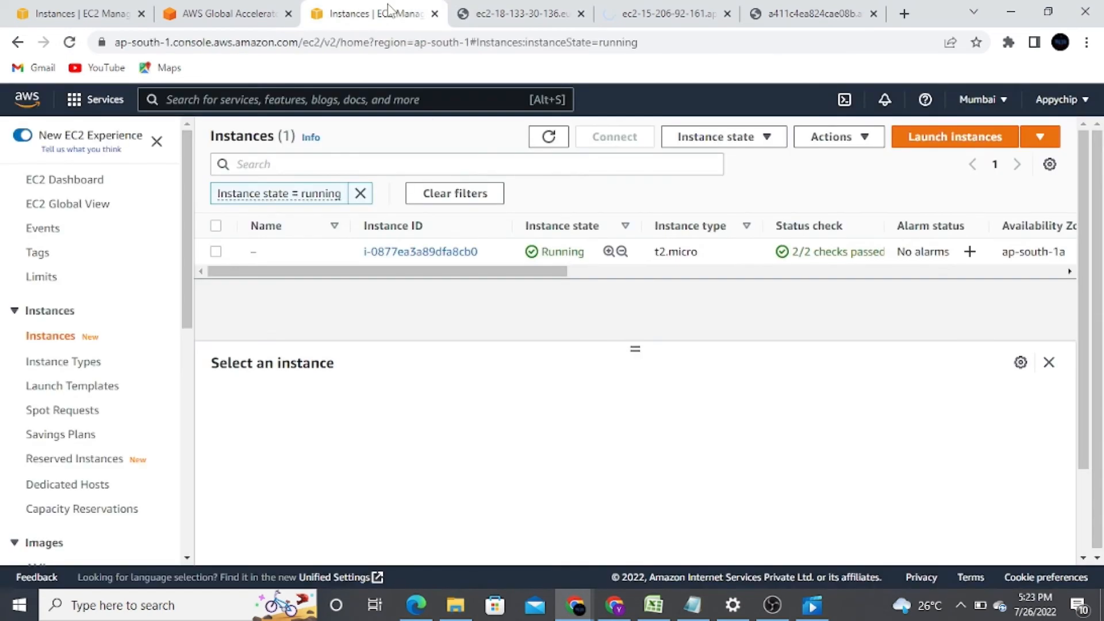
{"action": "left_click", "coordinate": [661, 251]}
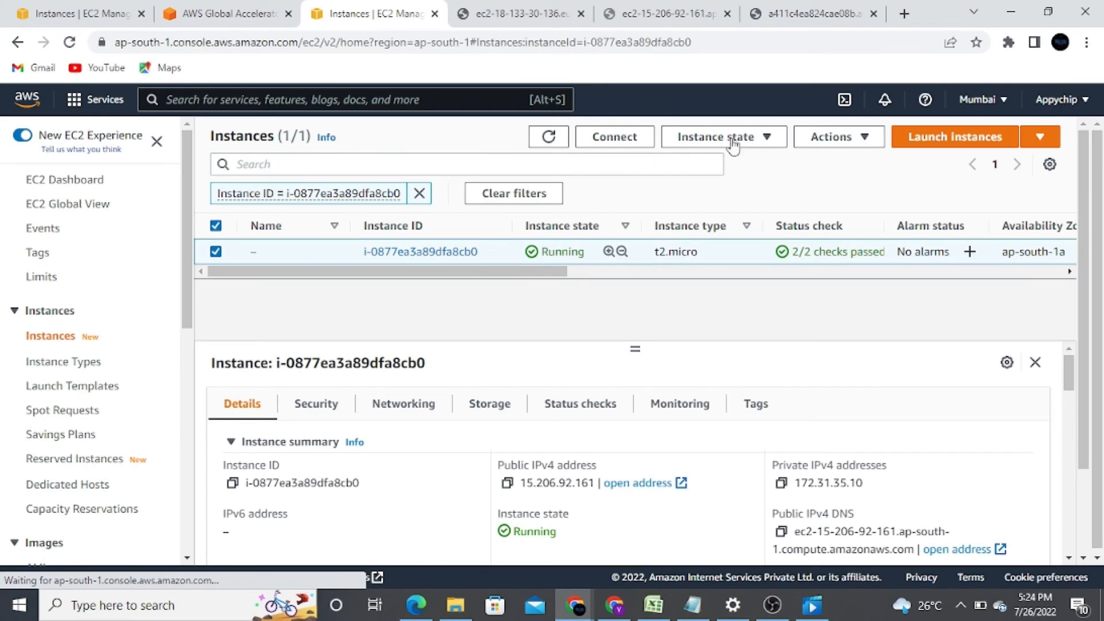
{"action": "left_click", "coordinate": [735, 138]}
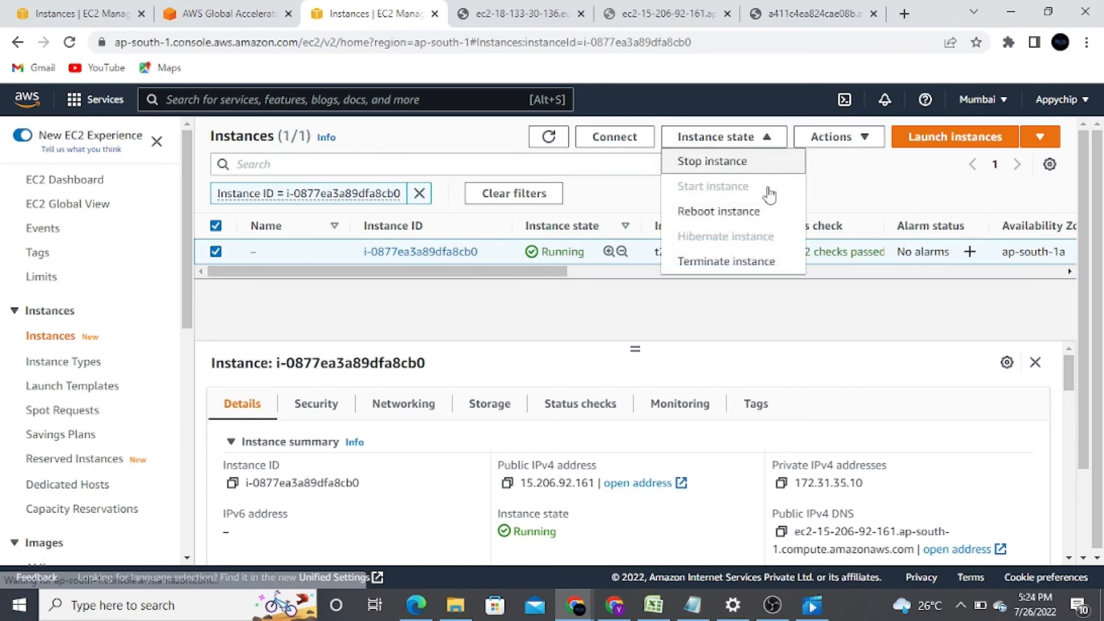
{"action": "left_click", "coordinate": [758, 261]}
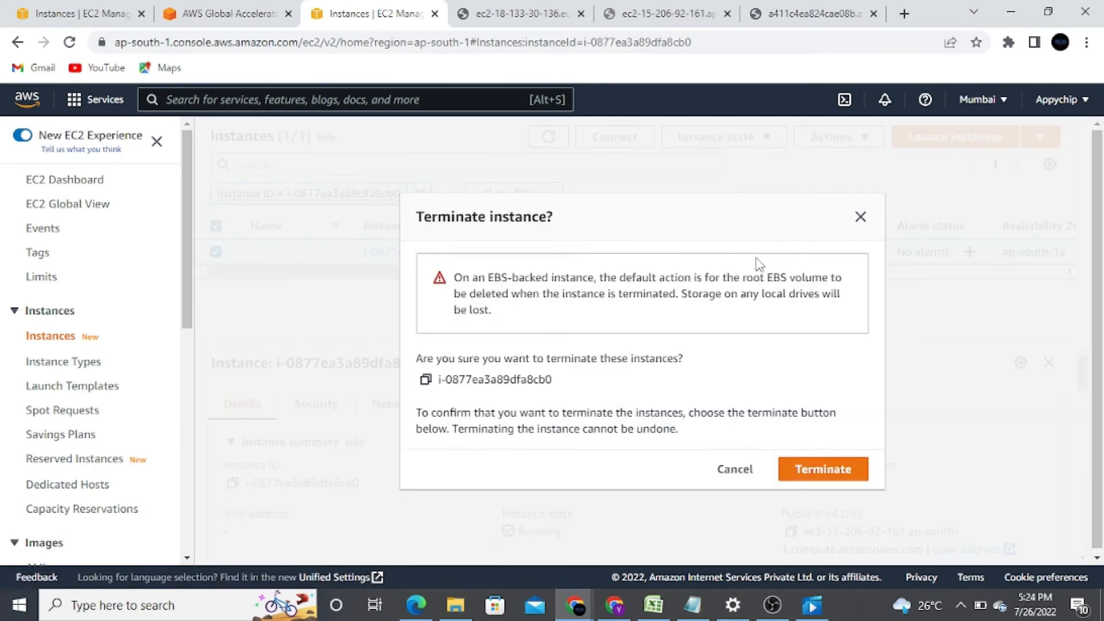
{"action": "left_click", "coordinate": [827, 470]}
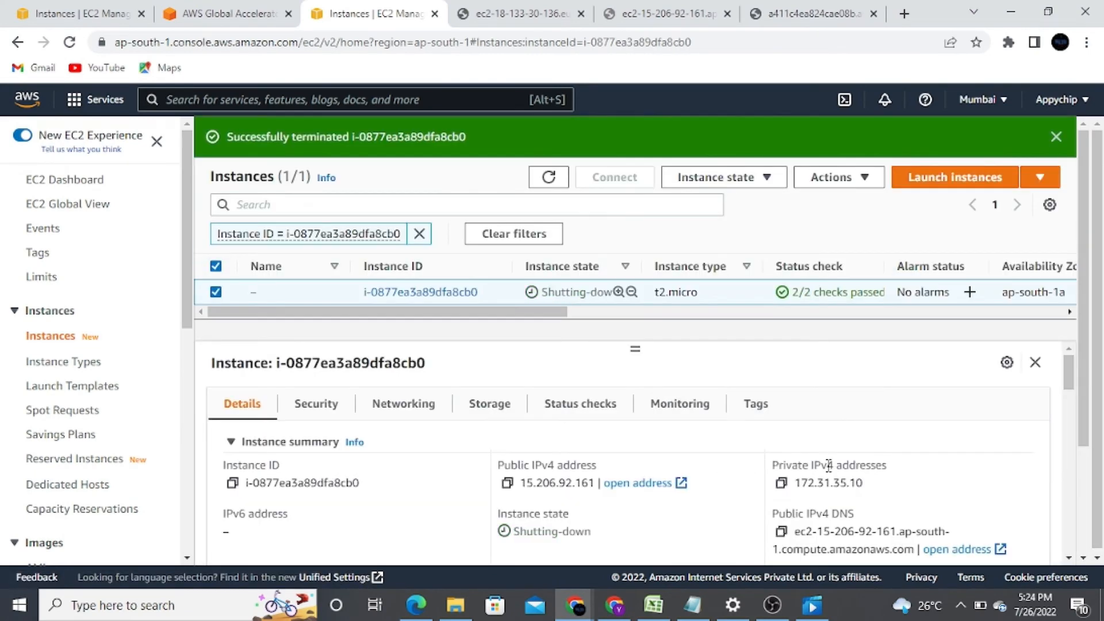
Step: Terminate the London EC2 instance i-005971e15c144abad
{"action": "left_click", "coordinate": [86, 13]}
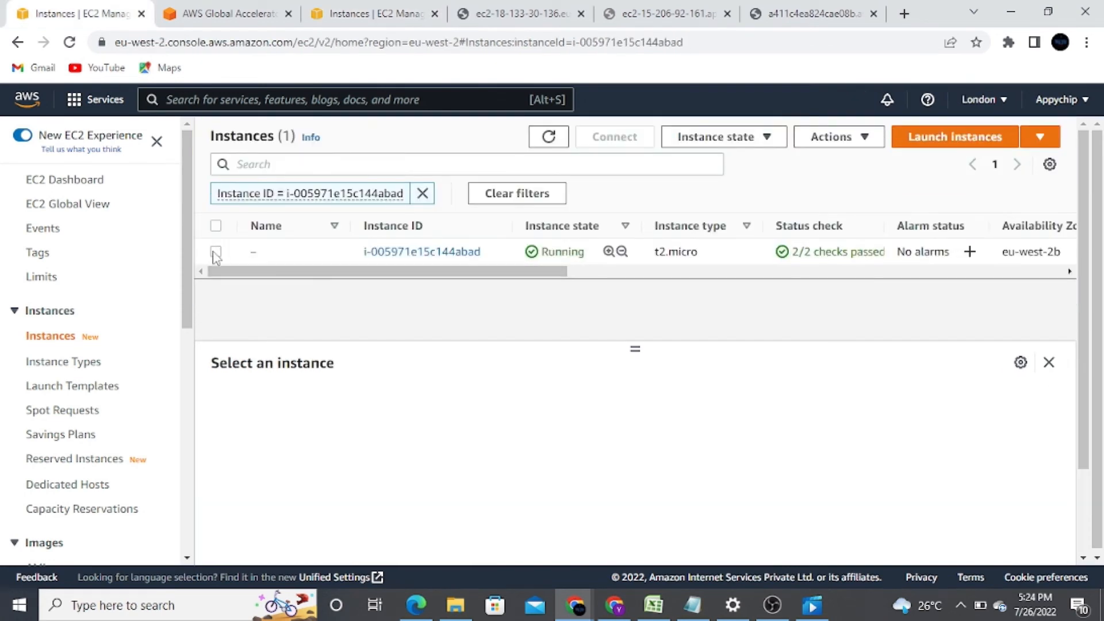
{"action": "left_click", "coordinate": [215, 253]}
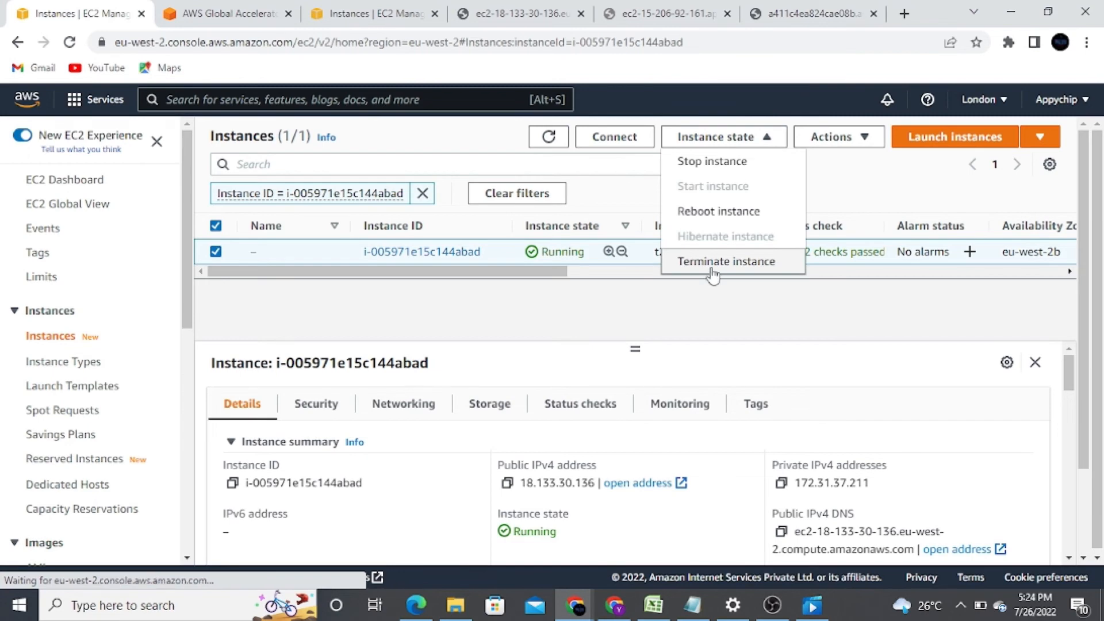
{"action": "left_click", "coordinate": [713, 262]}
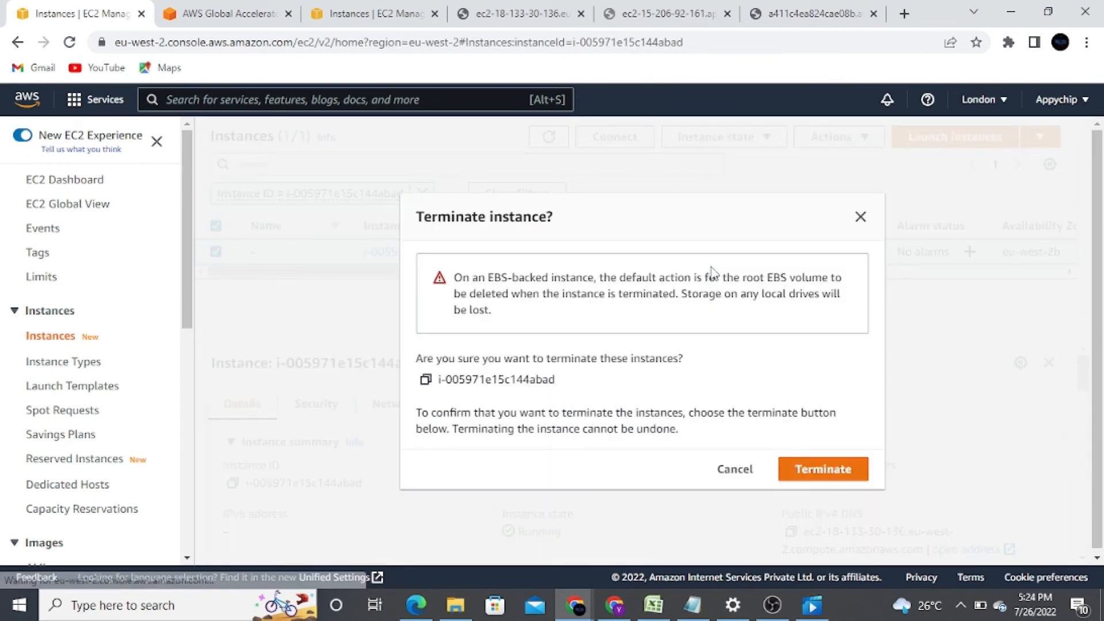
{"action": "left_click", "coordinate": [819, 469]}
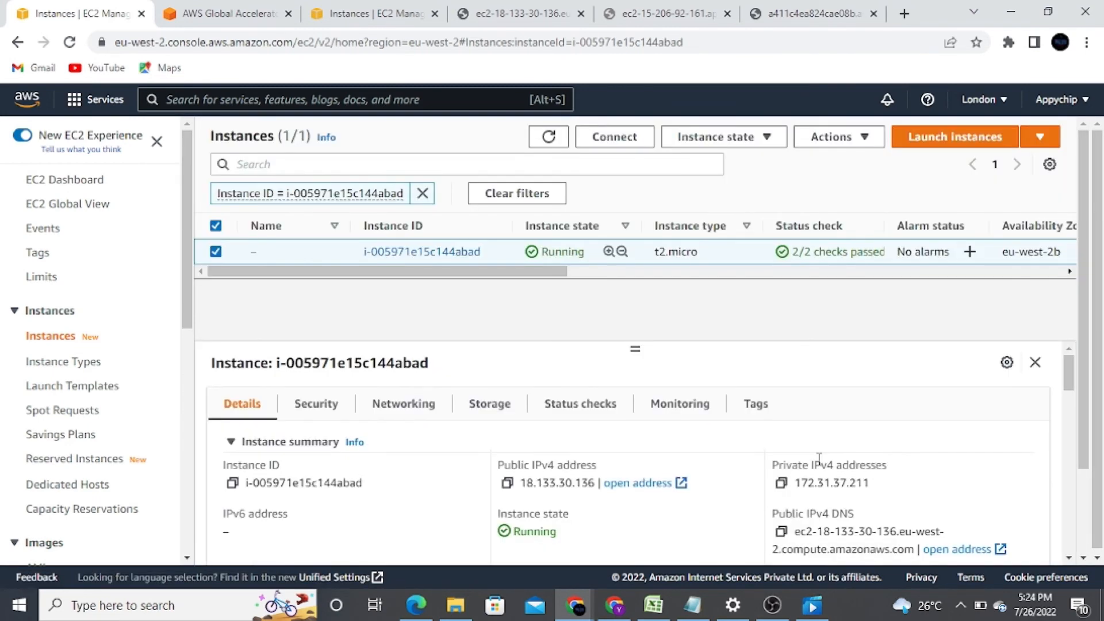
Step: Disable MyAccelerator in AWS Global Accelerator and permanently delete it, confirming with the word "delete"
{"action": "left_click", "coordinate": [211, 8]}
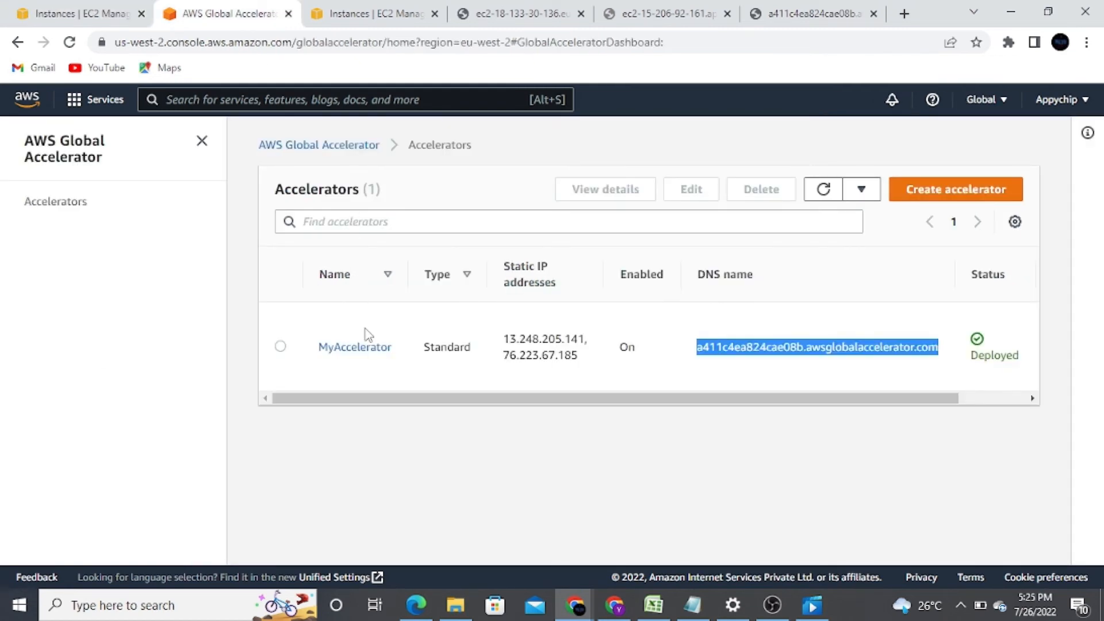
{"action": "left_click", "coordinate": [366, 348]}
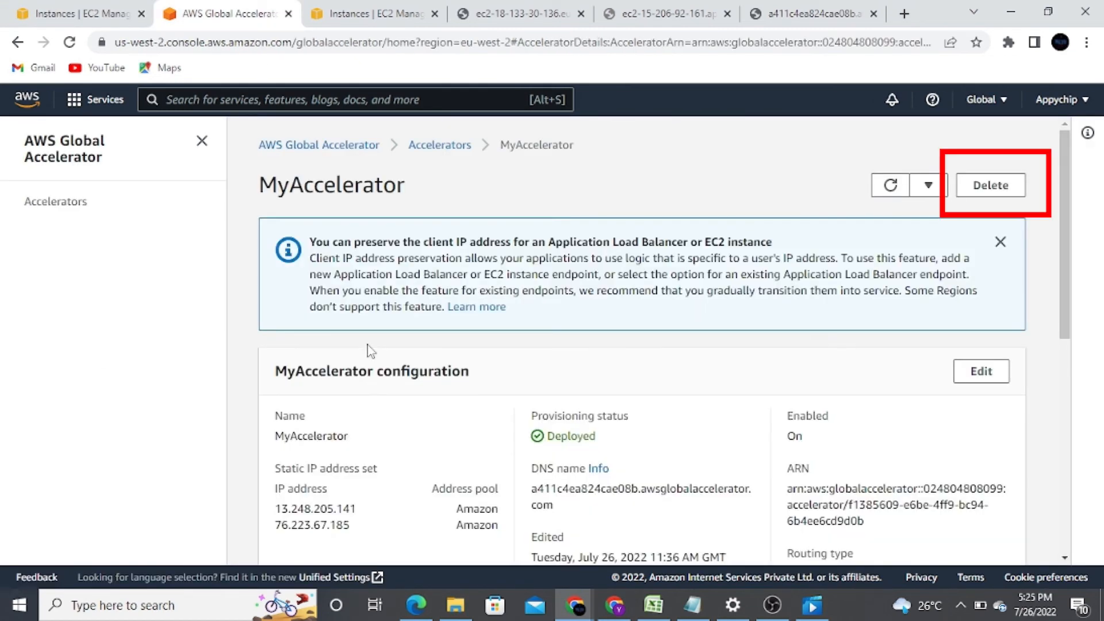
{"action": "left_click", "coordinate": [990, 185]}
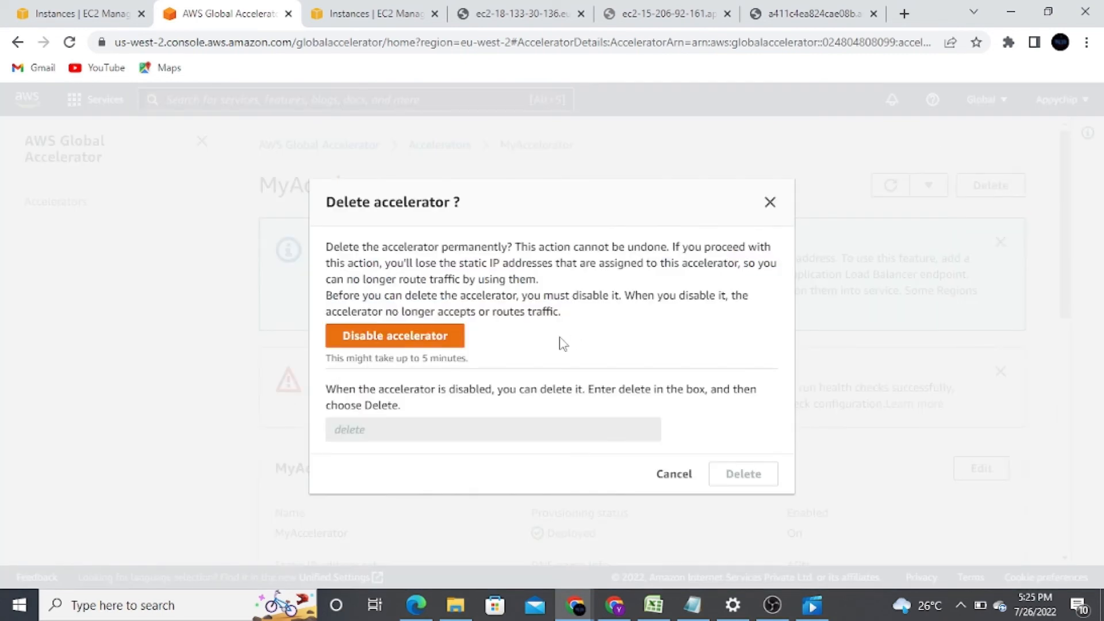
{"action": "left_click", "coordinate": [416, 343]}
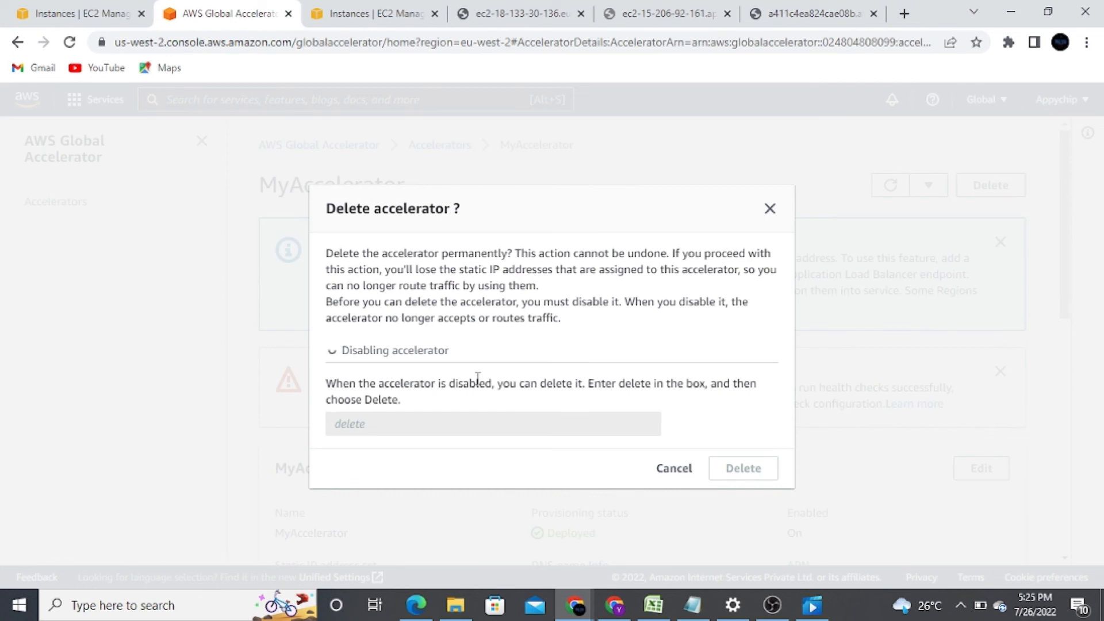
{"action": "left_click", "coordinate": [420, 423]}
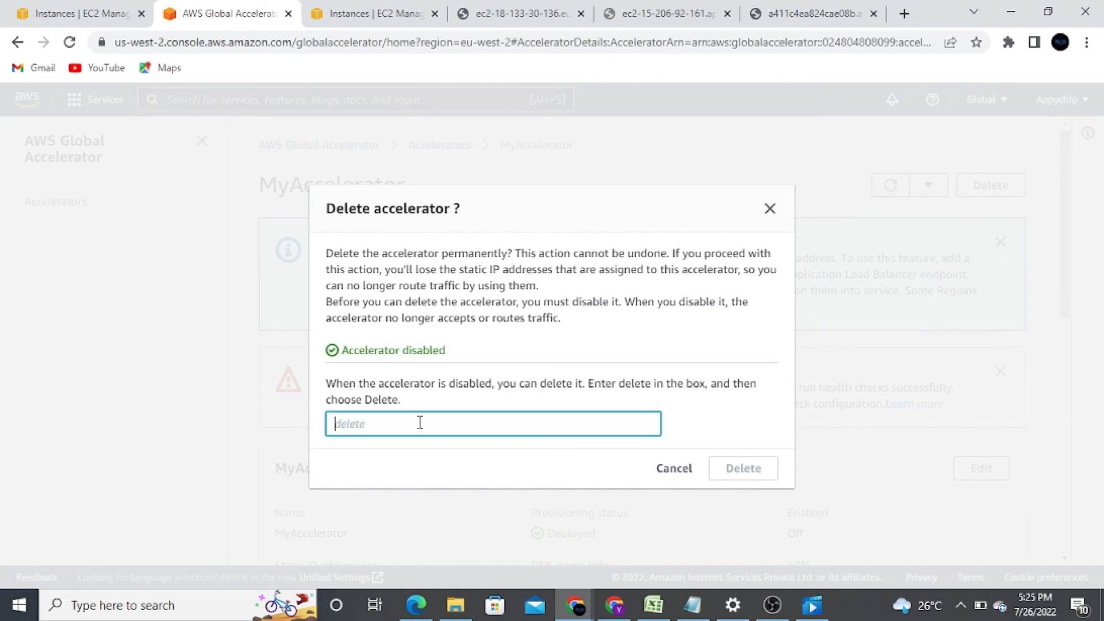
{"action": "type", "text": "delete"}
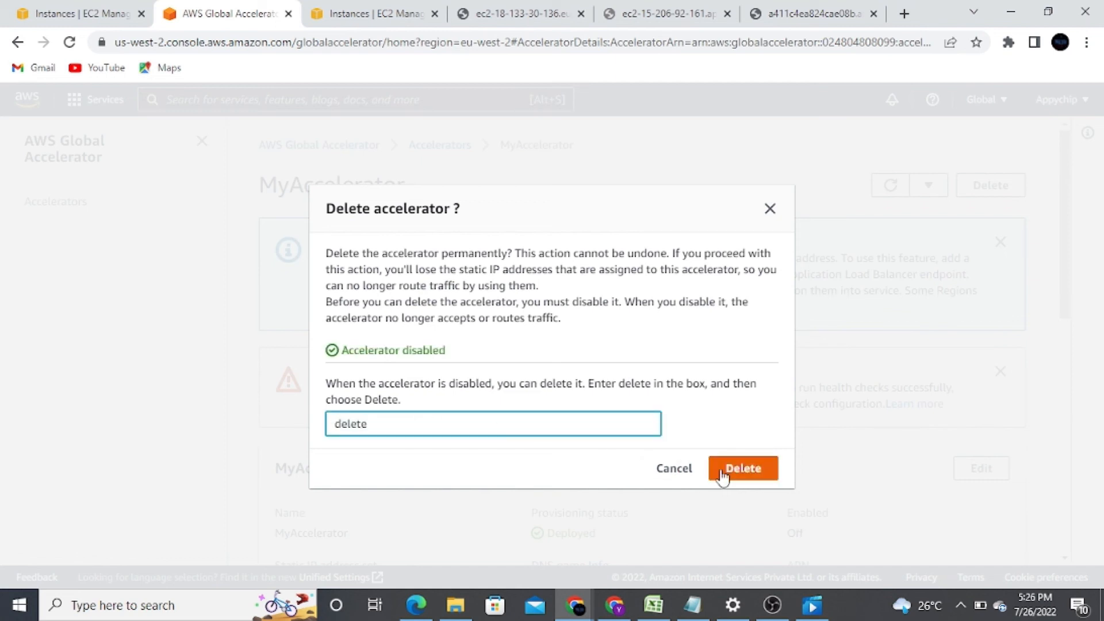
{"action": "left_click", "coordinate": [753, 476]}
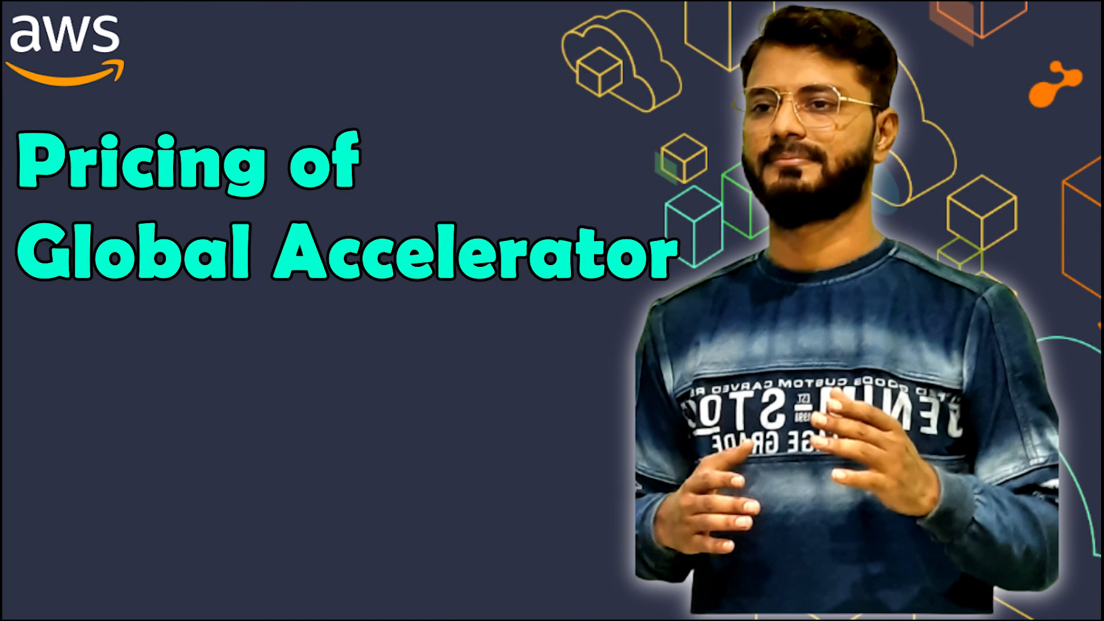
Step: Search Google for "global accelerator pricing" in a new browser tab and open the official AWS Global Accelerator pricing page
{"action": "left_click", "coordinate": [905, 13]}
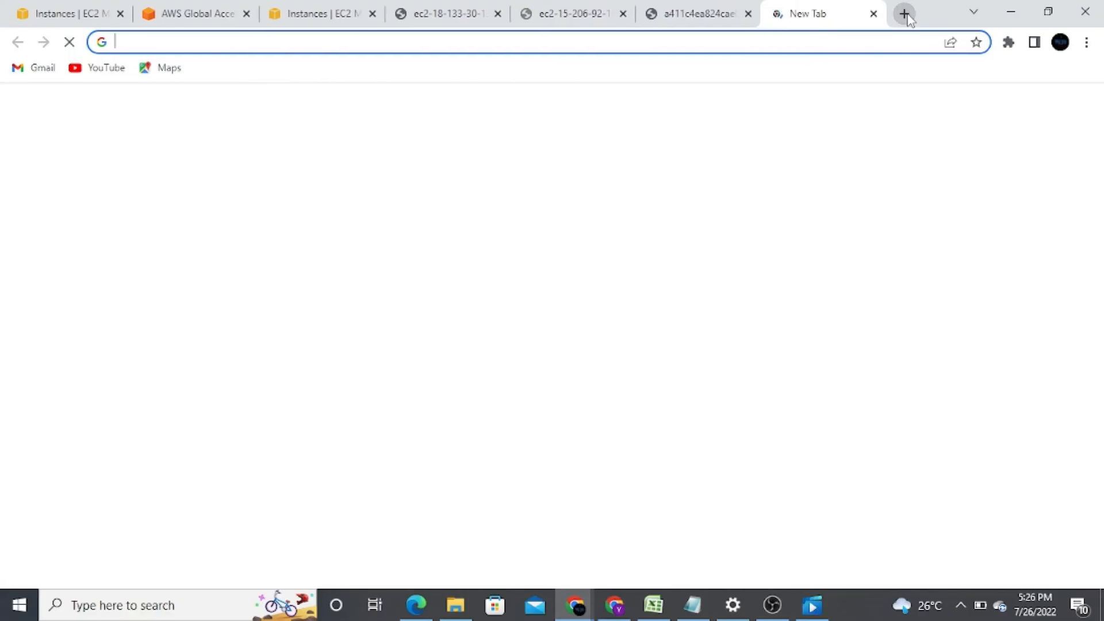
{"action": "type", "text": "global a"}
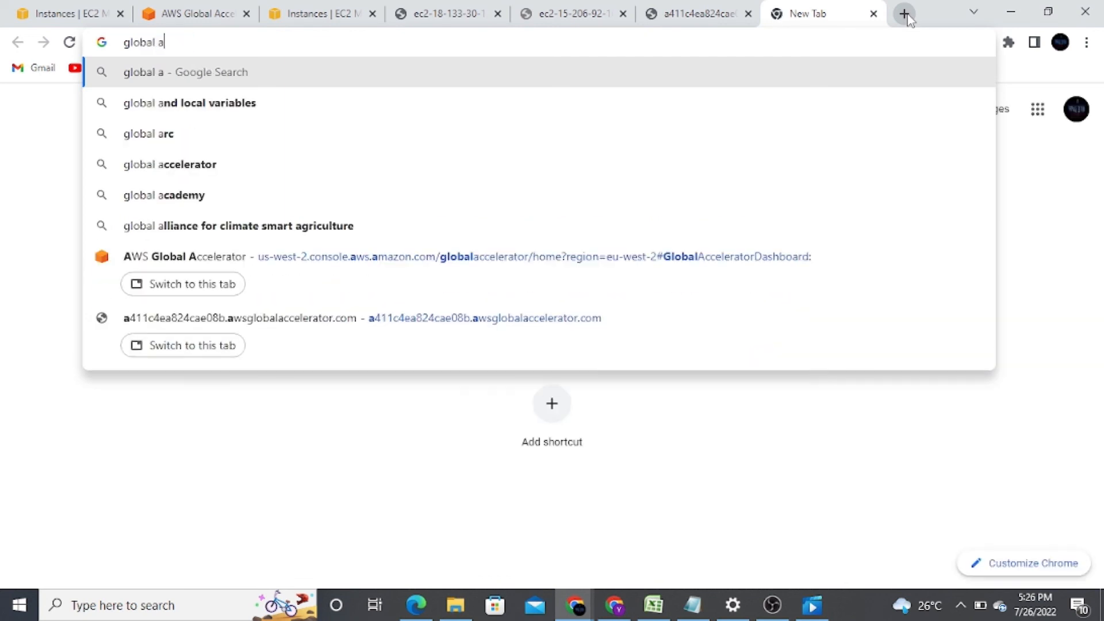
{"action": "type", "text": "cc"}
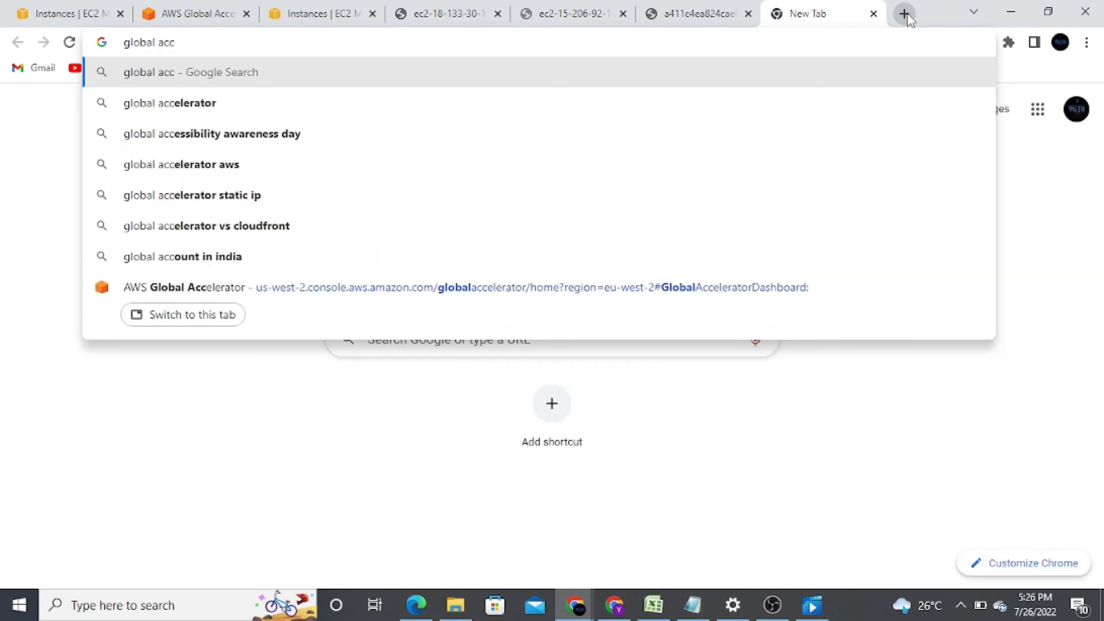
{"action": "type", "text": "elerator pricing"}
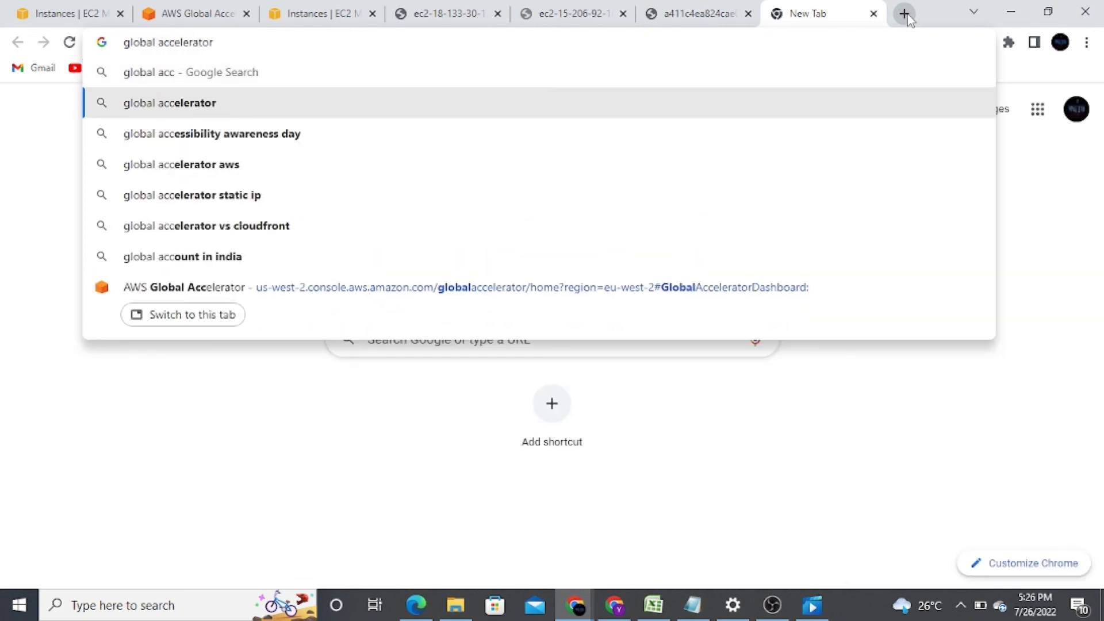
{"action": "key", "text": "Return"}
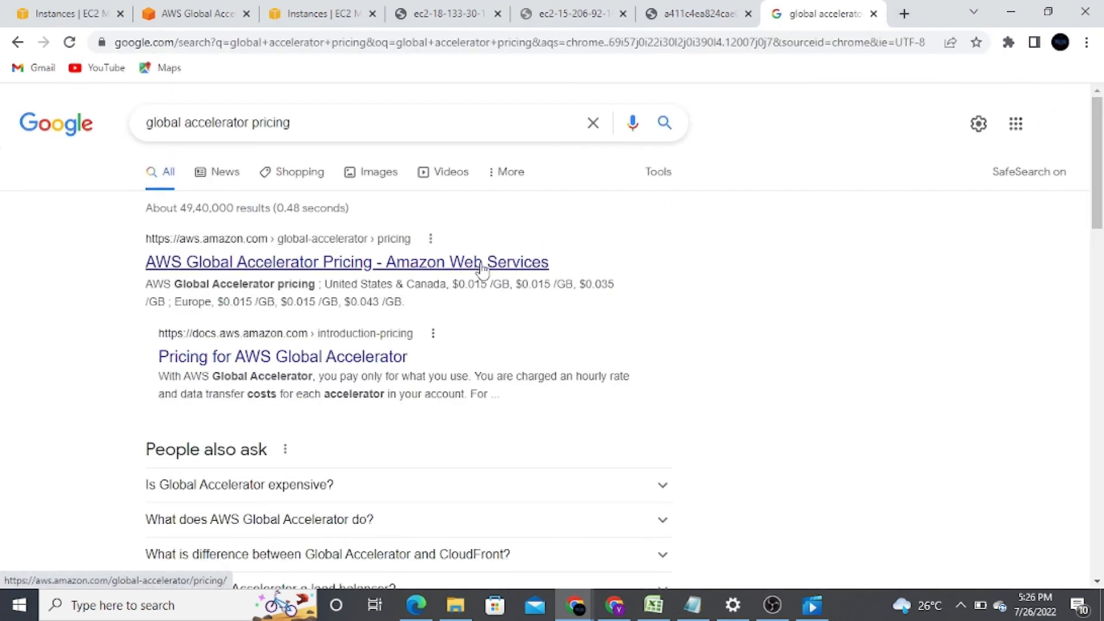
{"action": "left_click", "coordinate": [477, 264]}
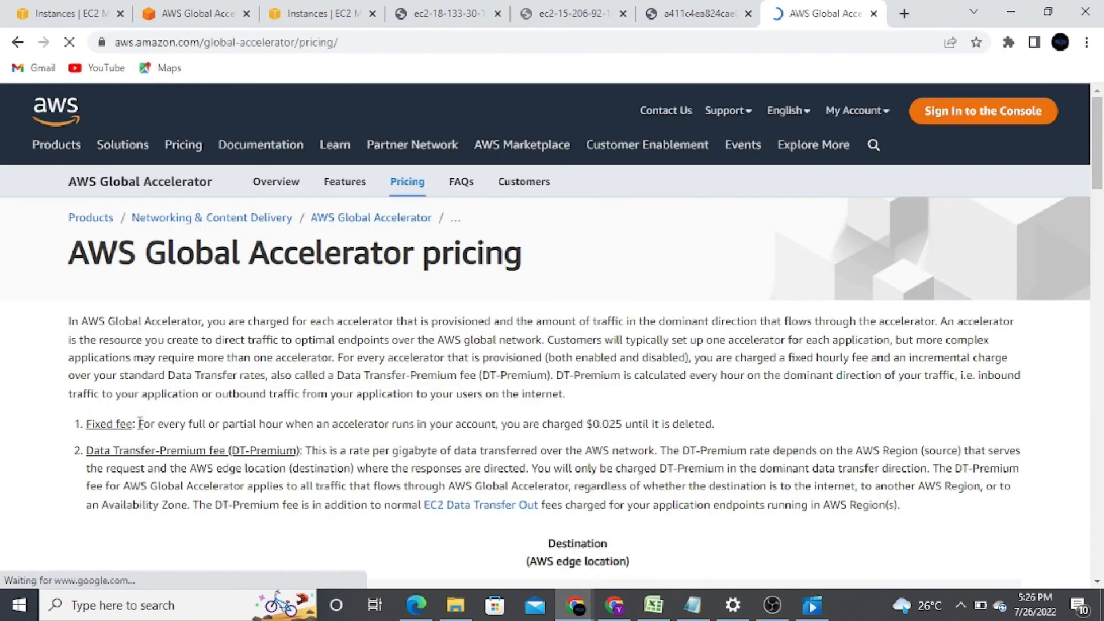
Step: Examine the fixed hourly fee charged for each running accelerator, highlighting its sentence on the pricing page
{"action": "left_click_drag", "start_coordinate": [139, 424], "coordinate": [719, 424]}
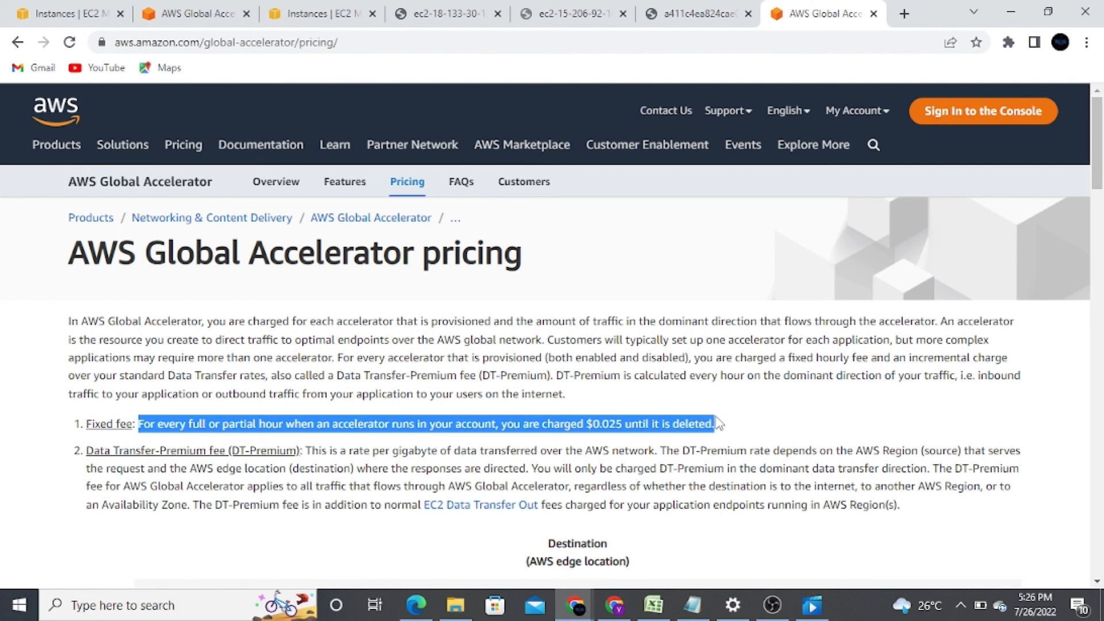
{"action": "left_click", "coordinate": [475, 440]}
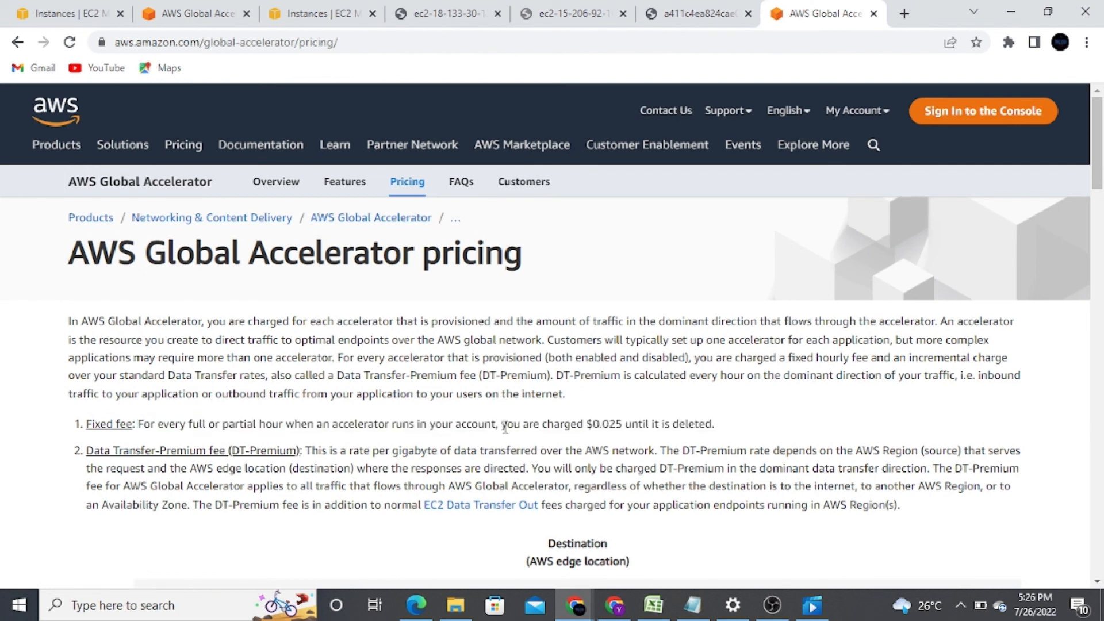
{"action": "left_click_drag", "start_coordinate": [504, 427], "coordinate": [623, 426]}
{"action": "left_click", "coordinate": [624, 426]}
{"action": "triple_click", "coordinate": [595, 424]}
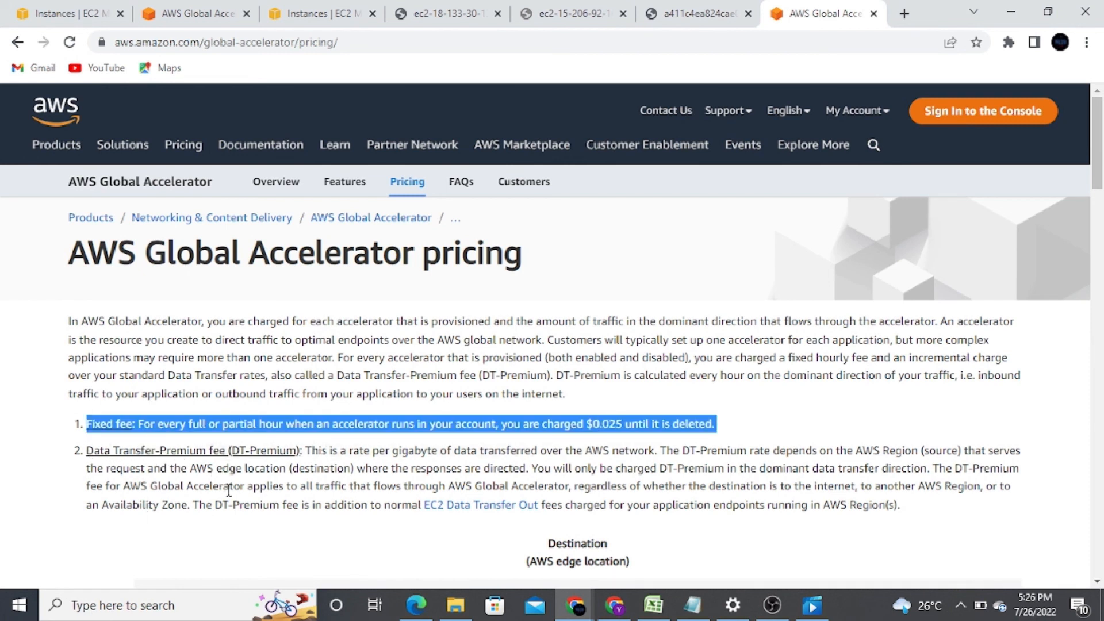
Step: Review the Data Transfer-Premium rates per gigabyte by source AWS Region and destination edge location, and the monthly pricing example
{"action": "scroll", "coordinate": [388, 504], "scroll_direction": "down", "scroll_amount": 5}
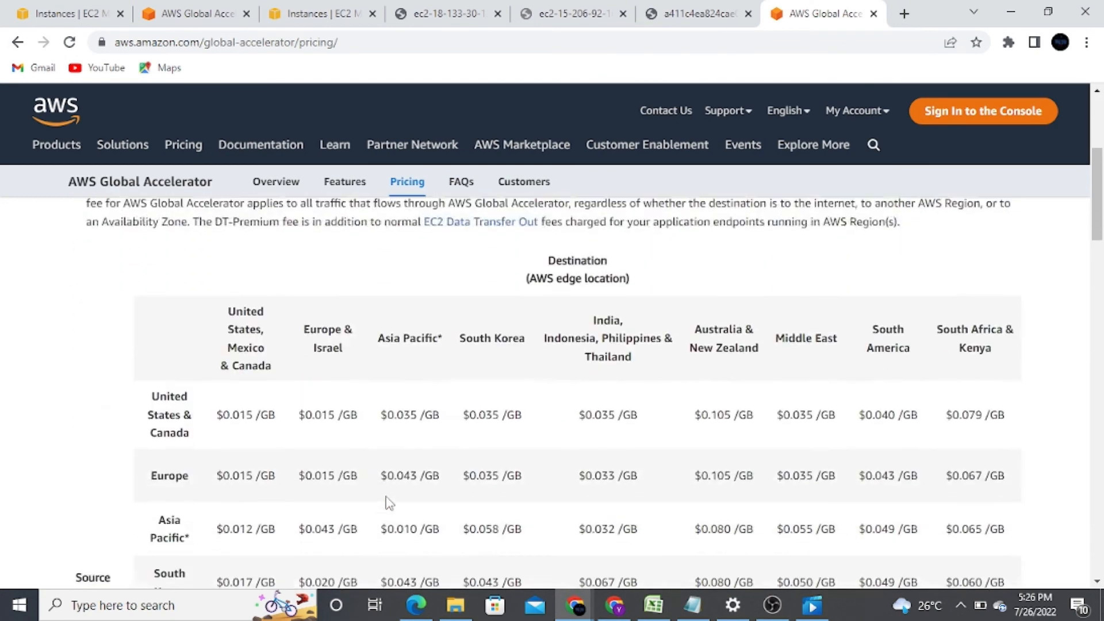
{"action": "scroll", "coordinate": [405, 484], "scroll_direction": "down", "scroll_amount": 4}
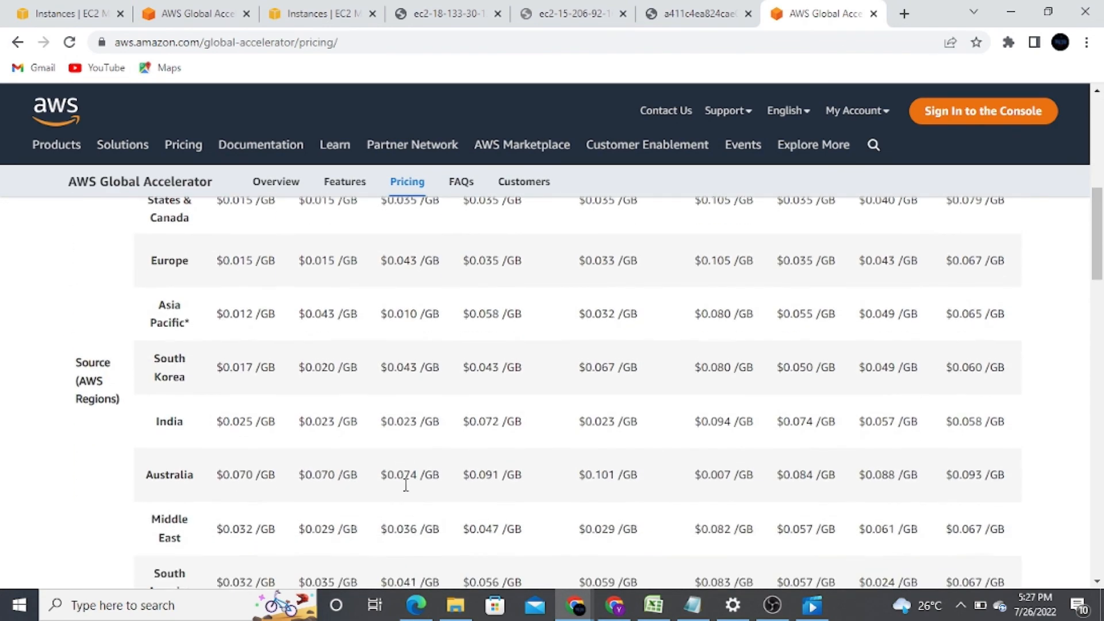
{"action": "scroll", "coordinate": [404, 485], "scroll_direction": "down", "scroll_amount": 3}
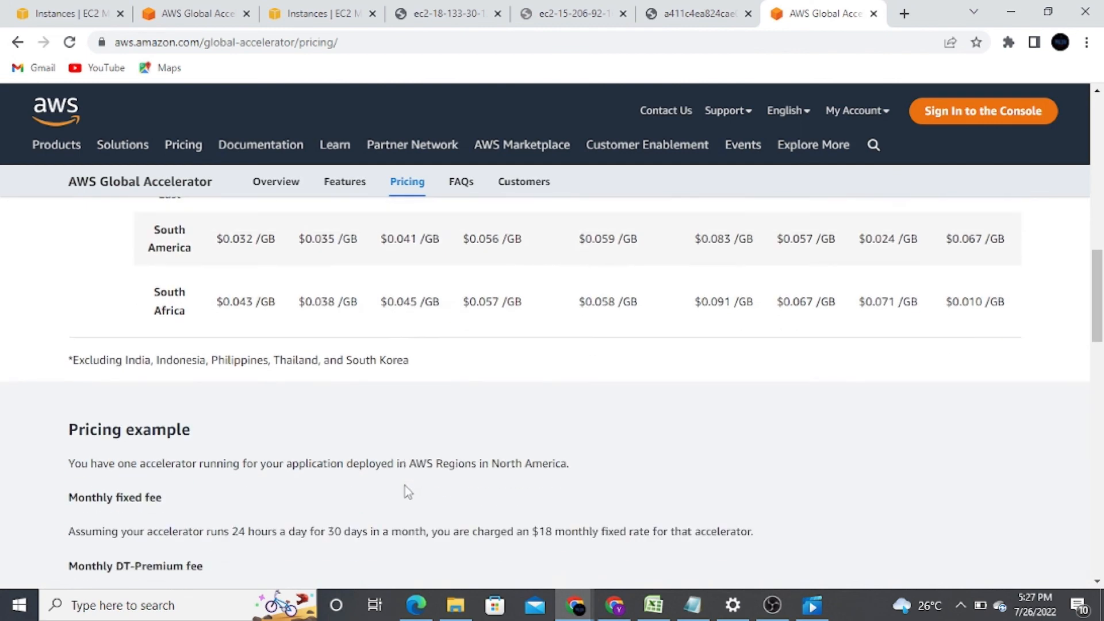
{"action": "scroll", "coordinate": [405, 485], "scroll_direction": "up", "scroll_amount": 5}
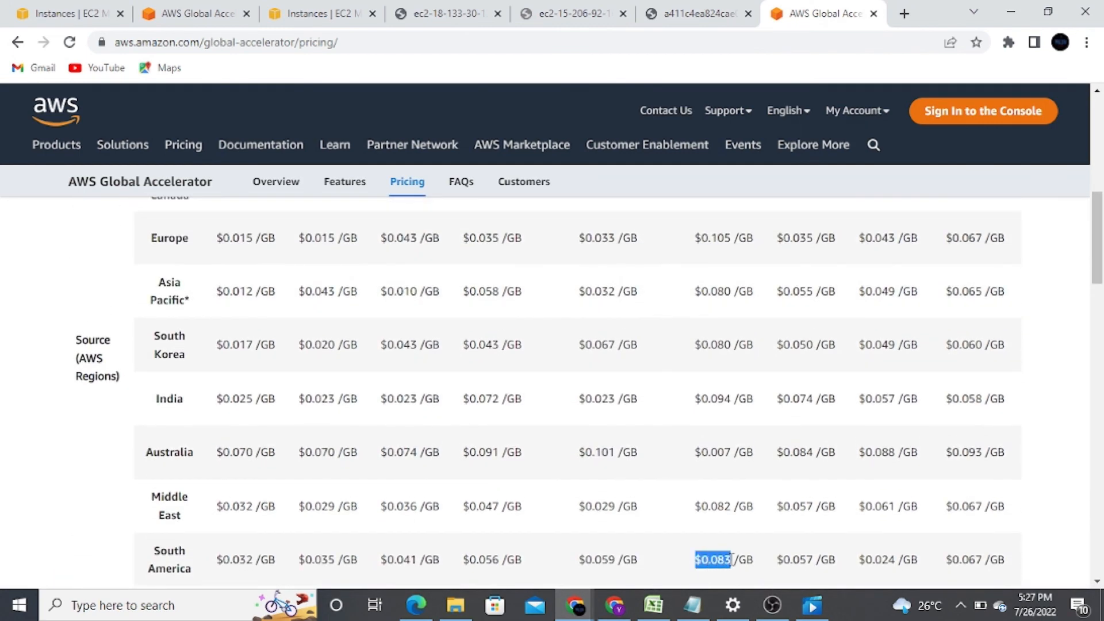
{"action": "scroll", "coordinate": [731, 559], "scroll_direction": "up", "scroll_amount": 4}
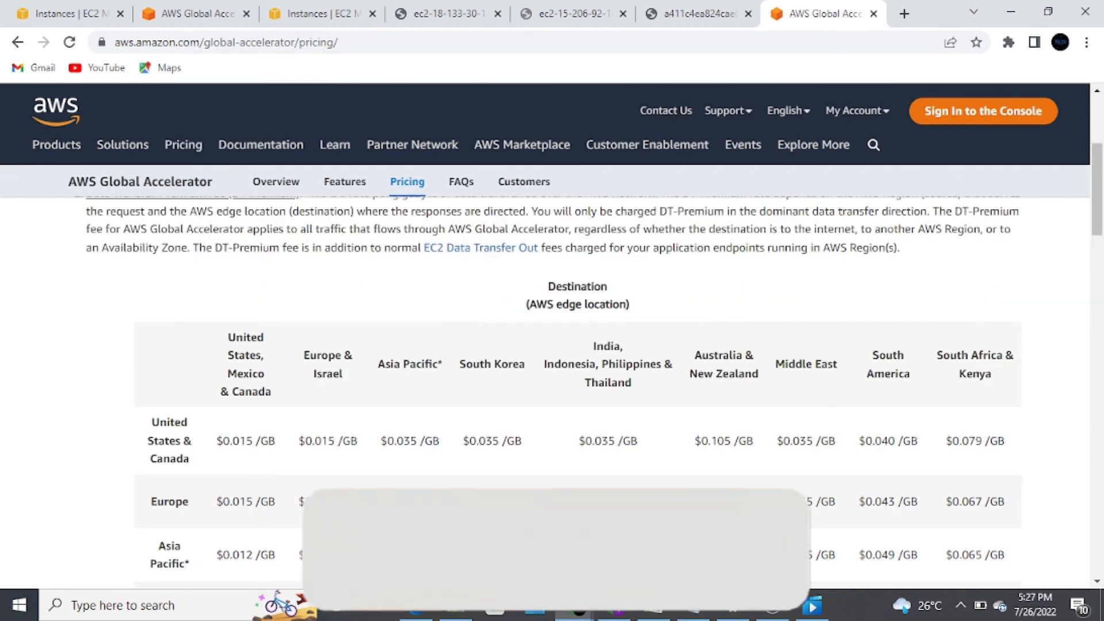
Step: Check the state of the Mumbai EC2 instance and the accelerators list in the Global Accelerator console
{"action": "left_click", "coordinate": [346, 20]}
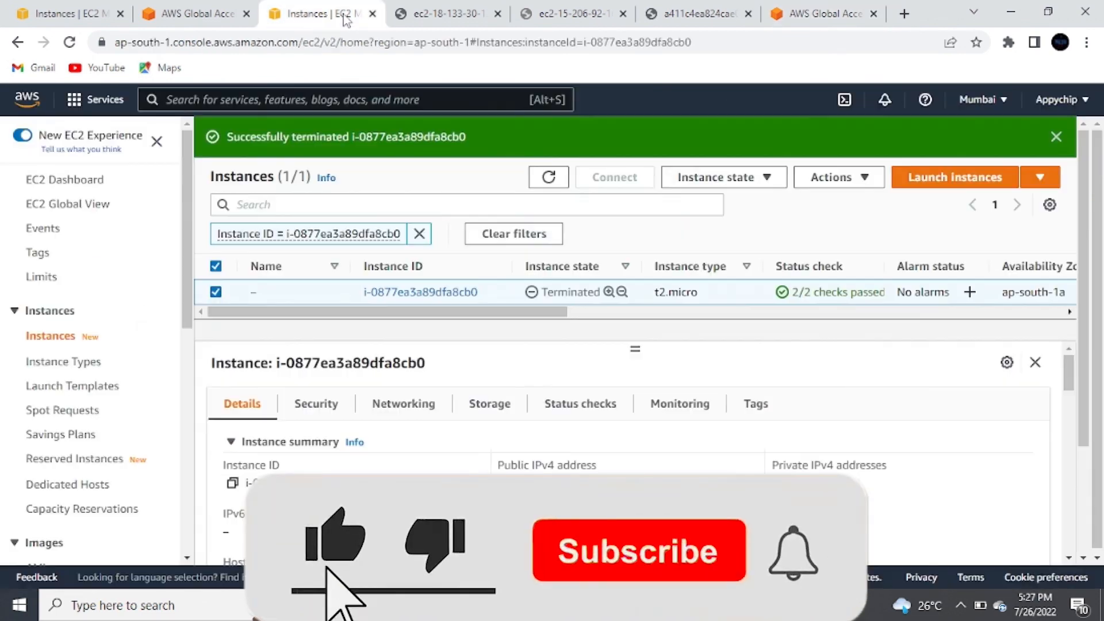
{"action": "left_click", "coordinate": [196, 14]}
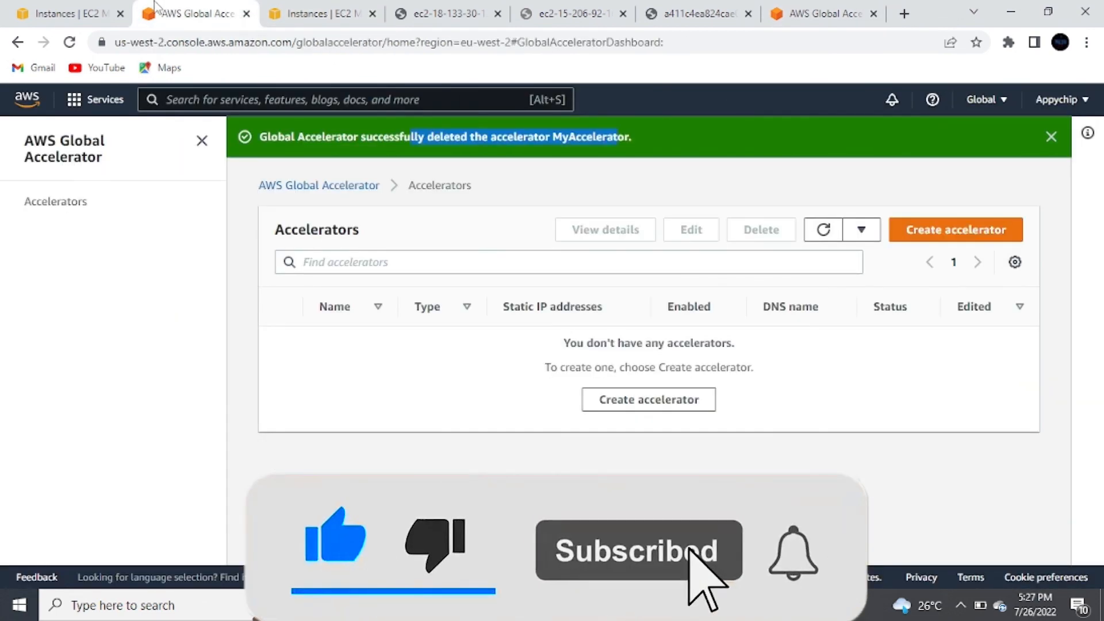